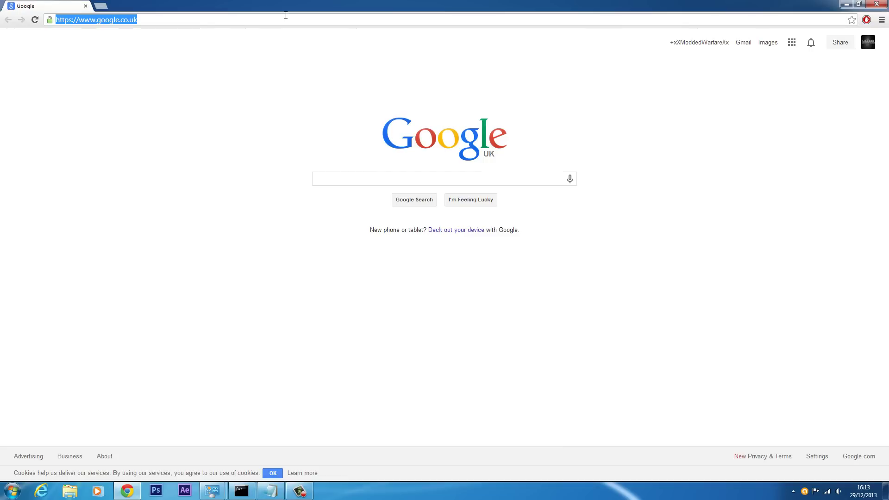
Load solarmovie.so with the VPN still connected, then close Chrome
text(sol)
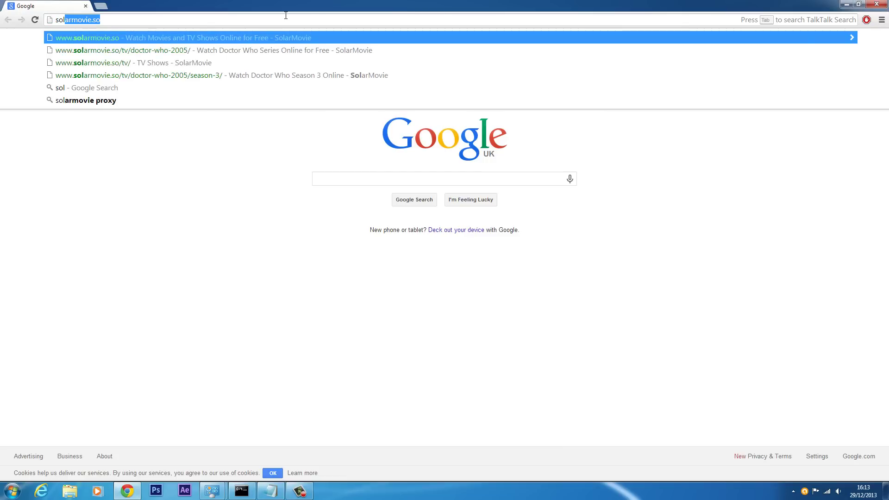
key(Return)
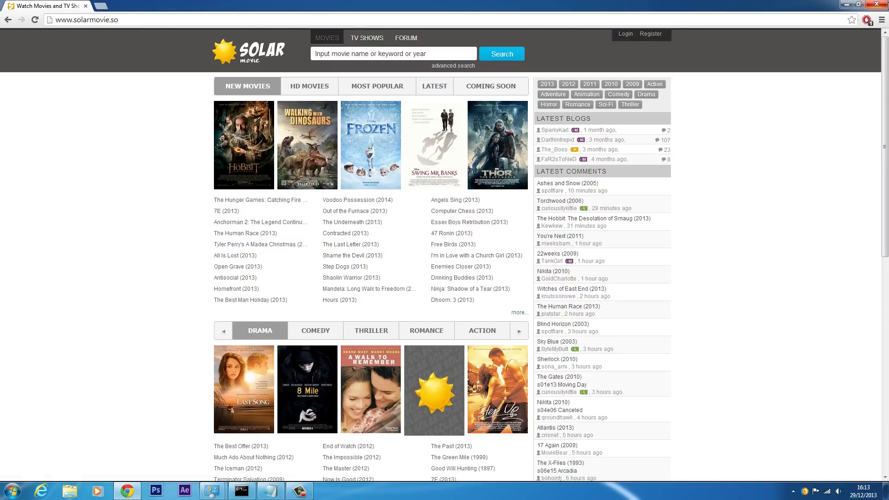
click(876, 4)
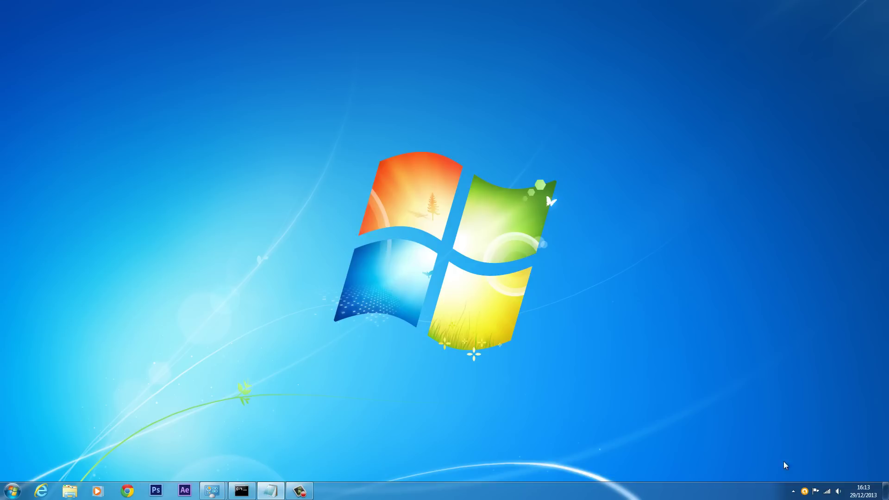
Disconnect the VPN from the tray network list and relaunch Chrome
click(827, 494)
click(843, 375)
click(859, 390)
click(512, 271)
click(135, 491)
Load solarmovie.so without the VPN and restore the window to full screen
text(solarmovie.so)
key(Return)
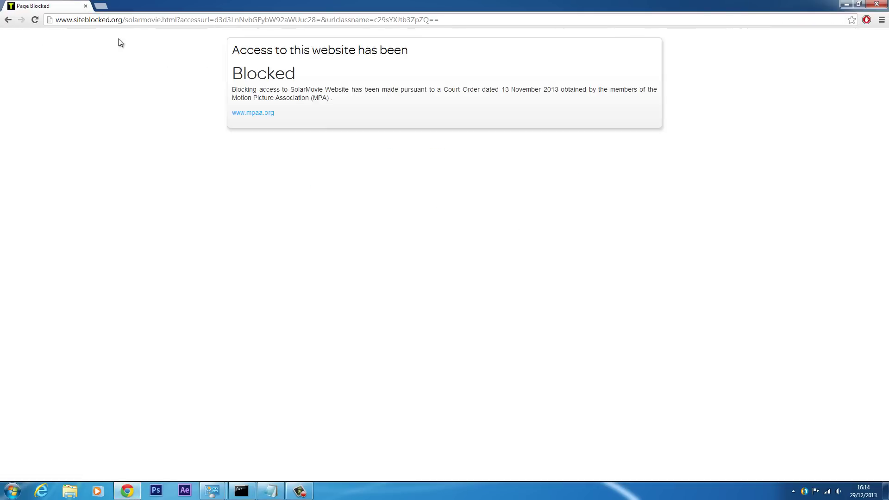
double_click(92, 4)
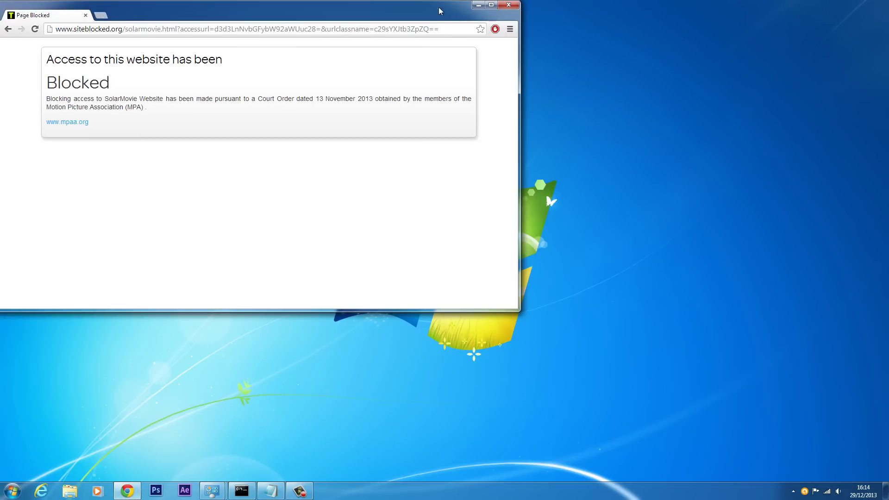
click(491, 5)
Open thepiratebay.se and torrentz.eu in new tabs, reloading the Torrentz page
click(101, 5)
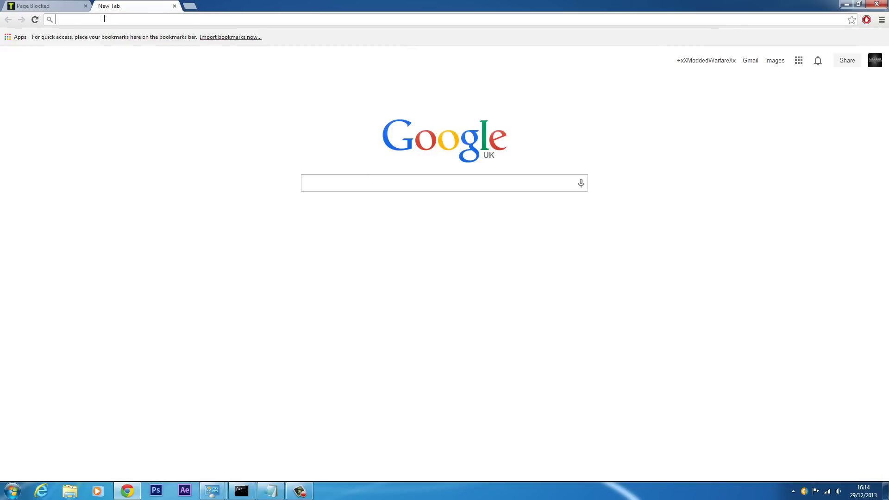
text(the)
key(Right)
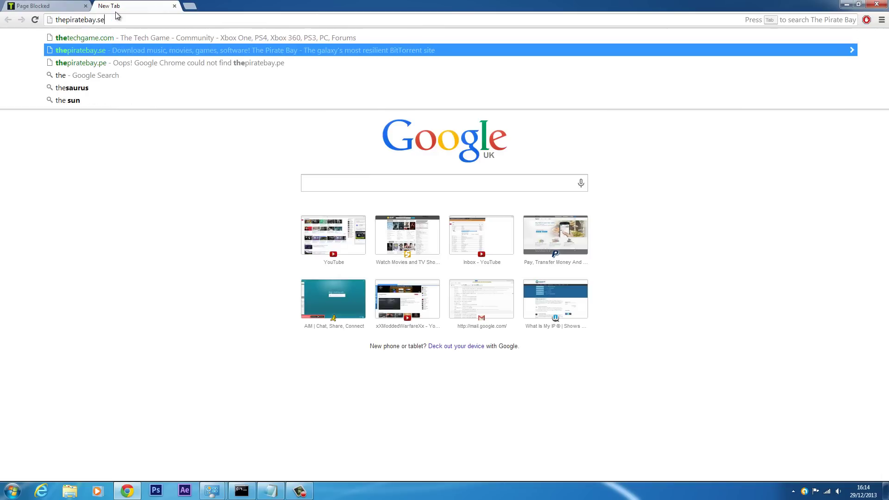
key(Return)
click(190, 6)
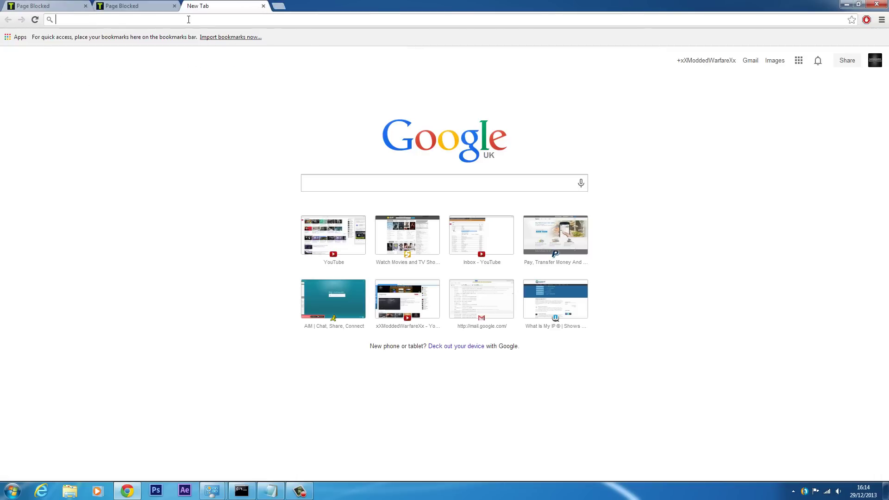
text(torrentz.eu)
key(Return)
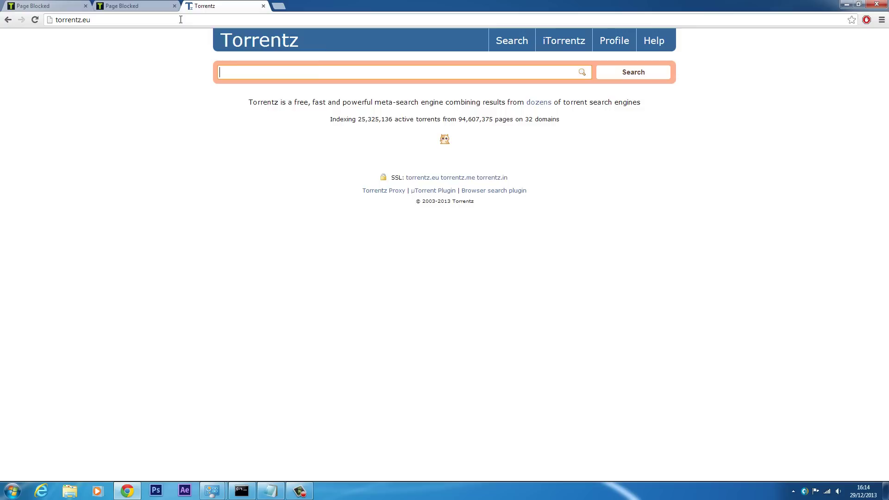
click(35, 20)
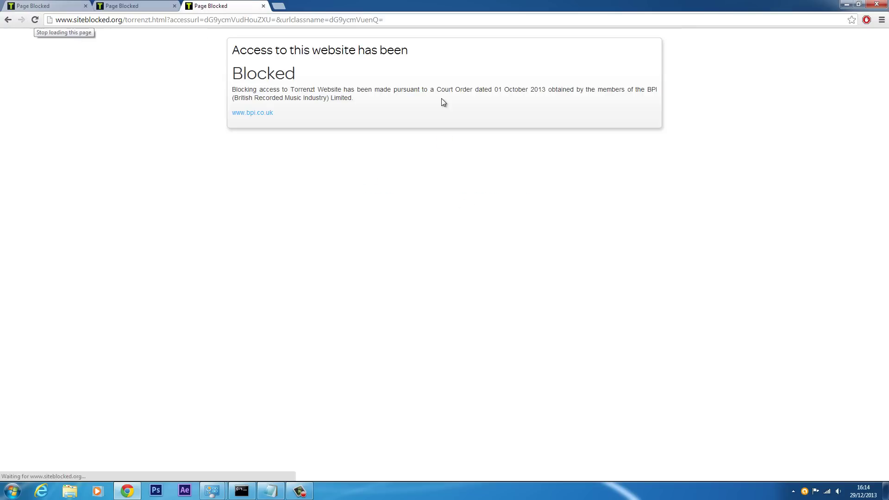
Load primewire.ag in a fourth tab, then go back to the Torrentz tab
click(279, 6)
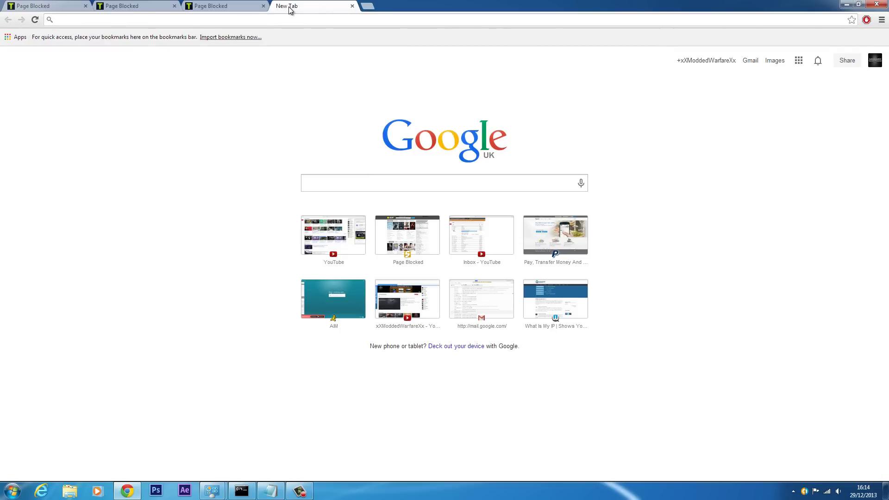
text(primewire.ag)
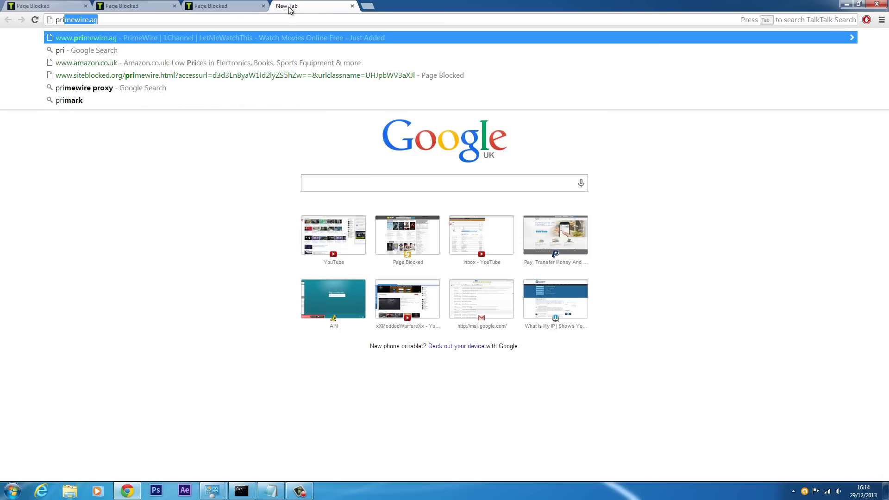
key(Return)
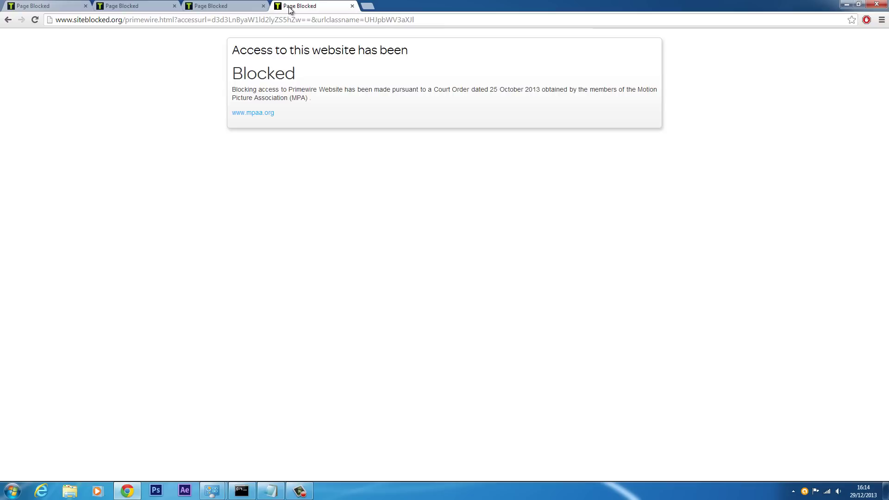
click(218, 5)
Review the SolarMovie, Pirate Bay, Torrentz and Primewire blocked pages, then add a new tab
click(134, 6)
click(46, 6)
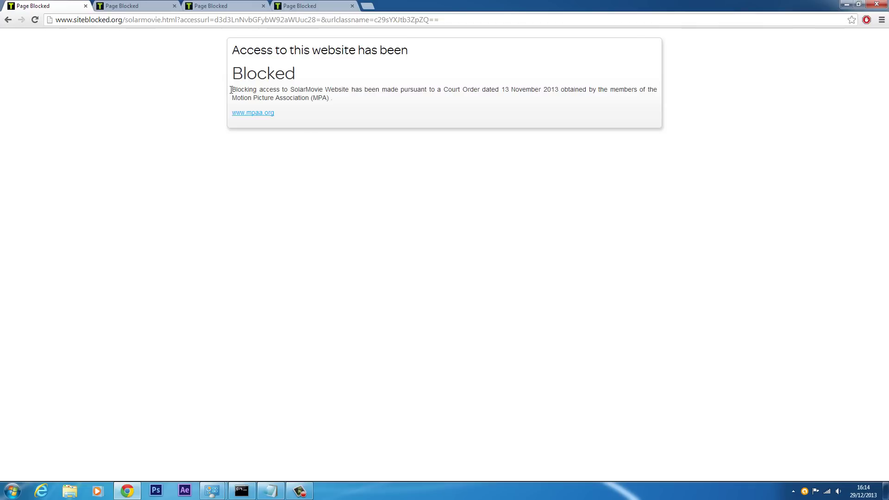
click(101, 7)
click(227, 6)
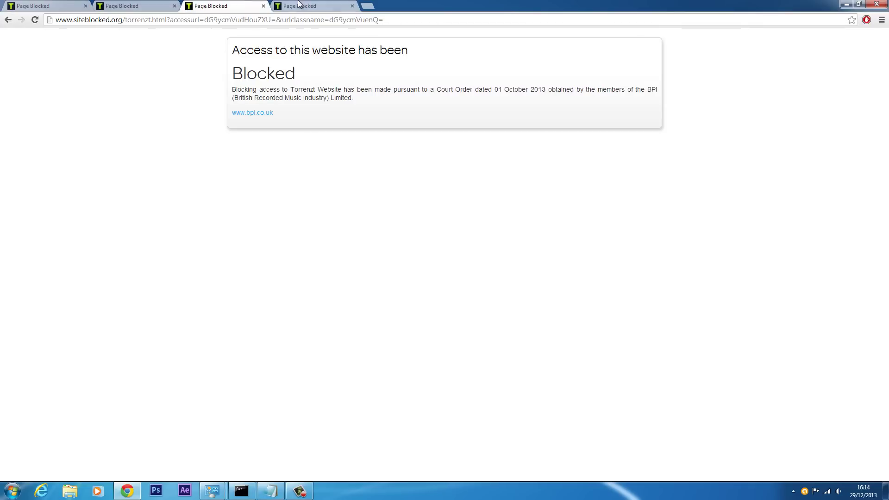
click(345, 6)
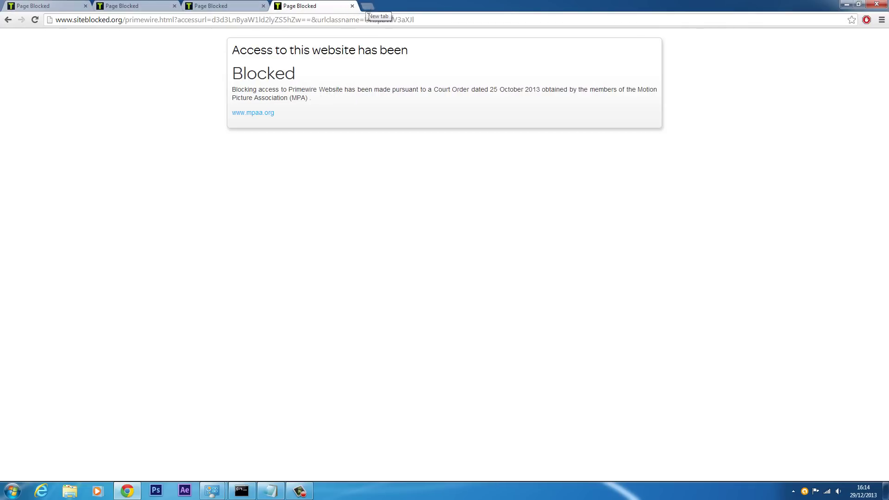
click(366, 6)
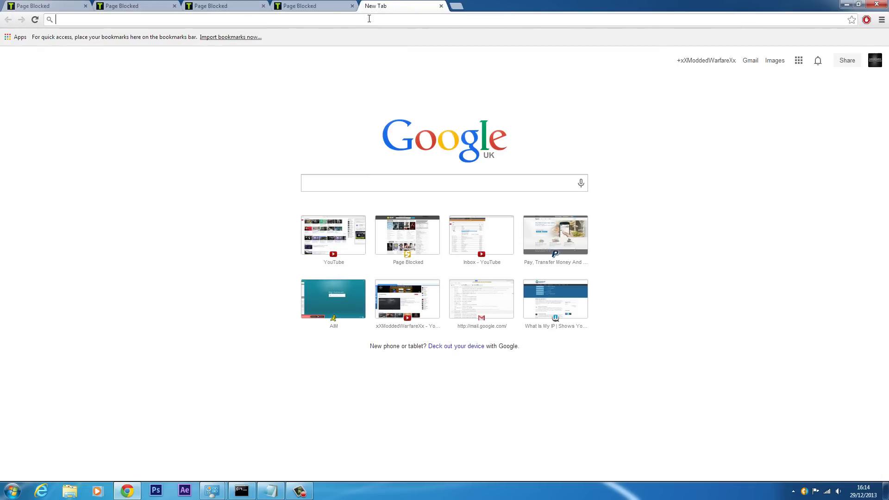
Close the empty New Tab, leaving the Primewire blocked page in view
click(441, 6)
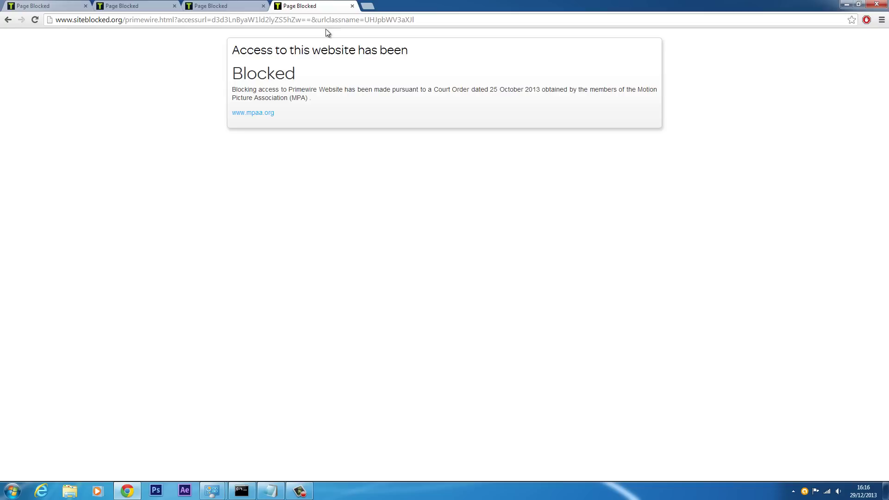
Search Google for "best free VPN's" in a new tab
click(367, 6)
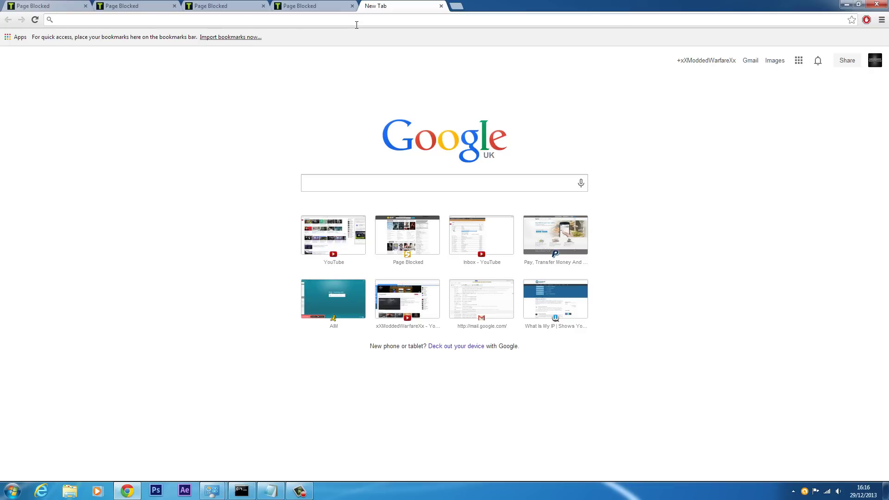
text(best)
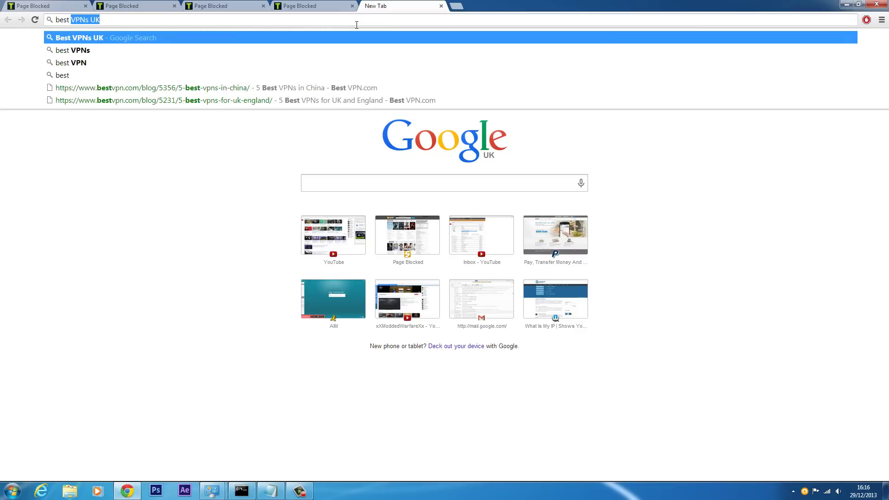
text( free)
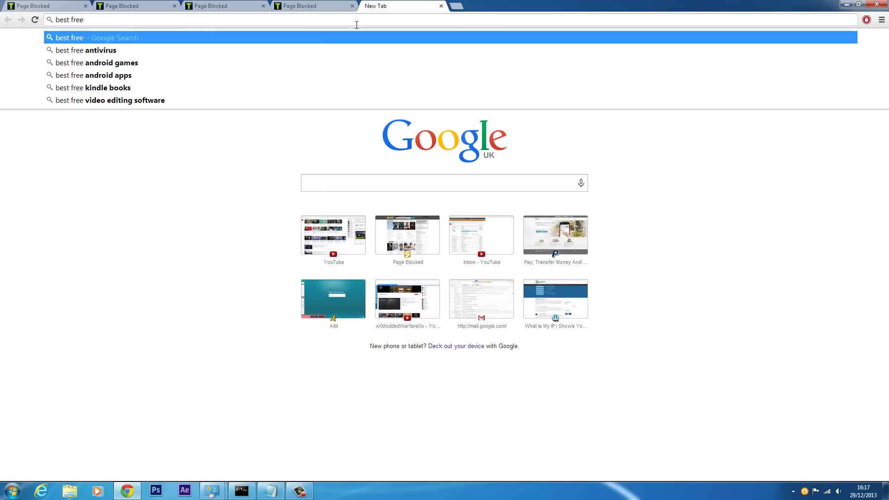
text( VPN's)
key(Return)
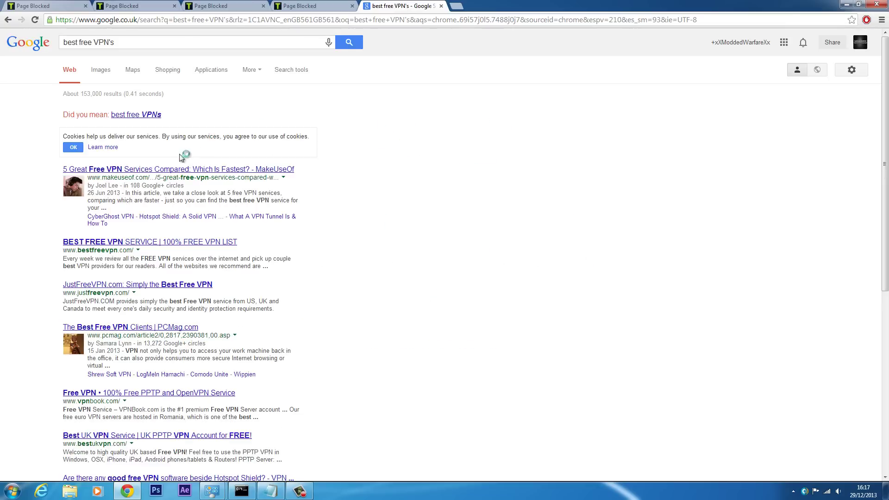
Open MakeUseOf's '5 Great Free VPN Services Compared' and read through each service's review
click(130, 171)
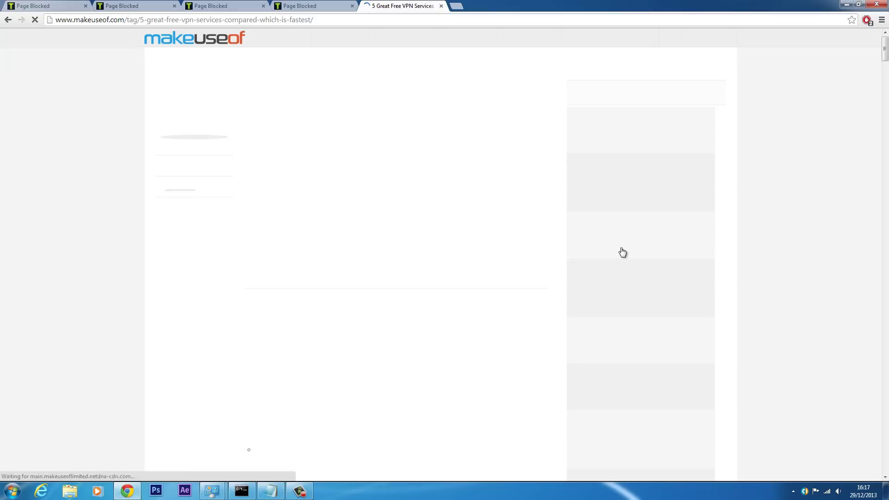
scroll(515, 268, down, 5)
scroll(515, 277, down, 1)
scroll(505, 282, down, 8)
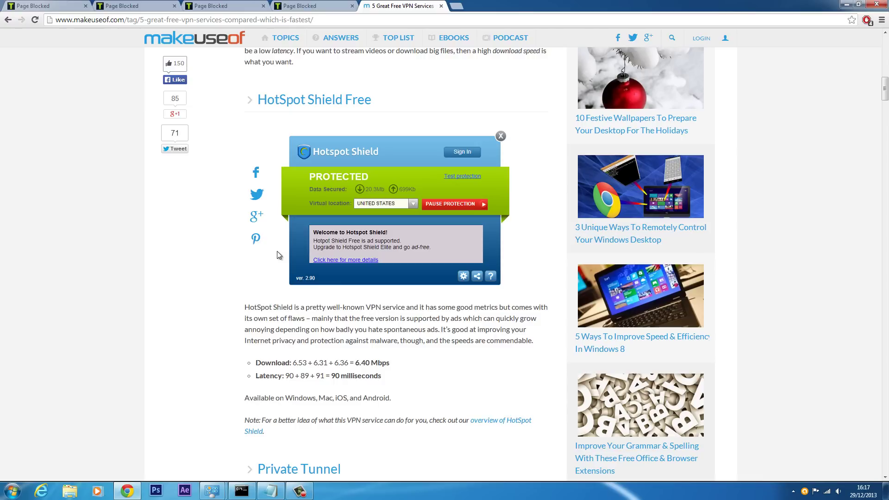
scroll(173, 308, down, 8)
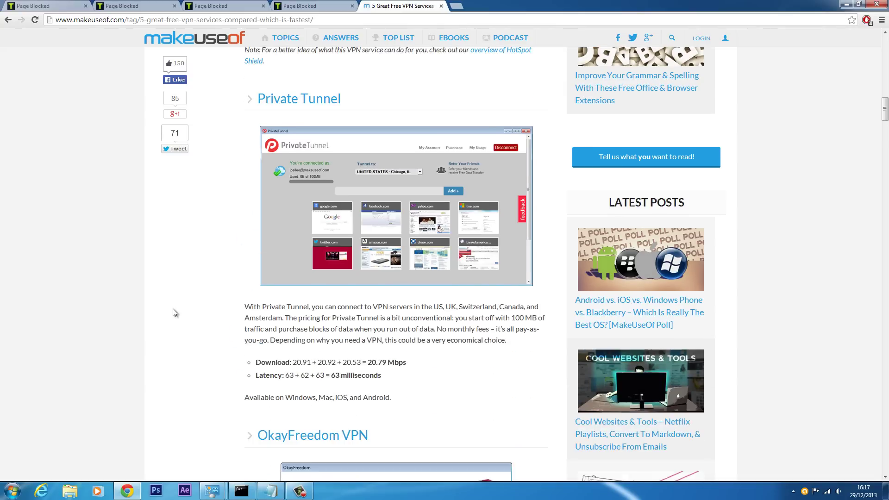
scroll(173, 308, down, 9)
scroll(173, 308, down, 8)
scroll(324, 261, down, 5)
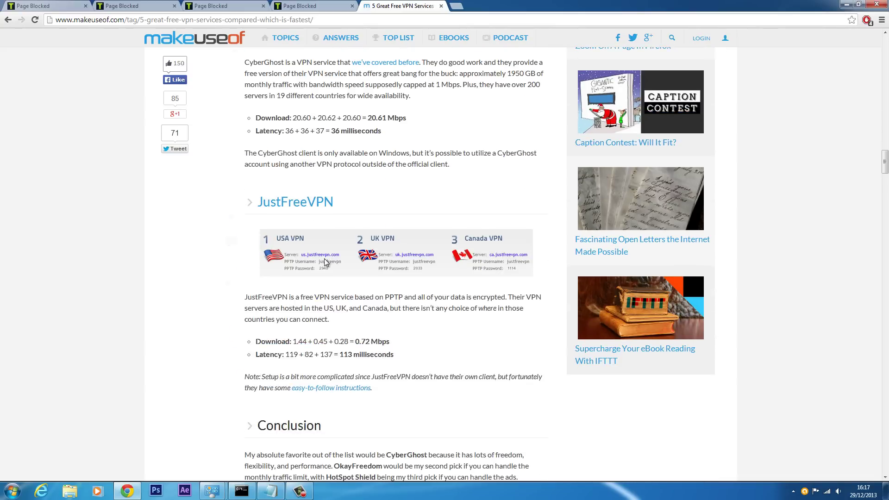
scroll(324, 261, down, 3)
scroll(324, 209, up, 20)
scroll(394, 215, up, 3)
scroll(388, 242, down, 16)
scroll(406, 362, up, 20)
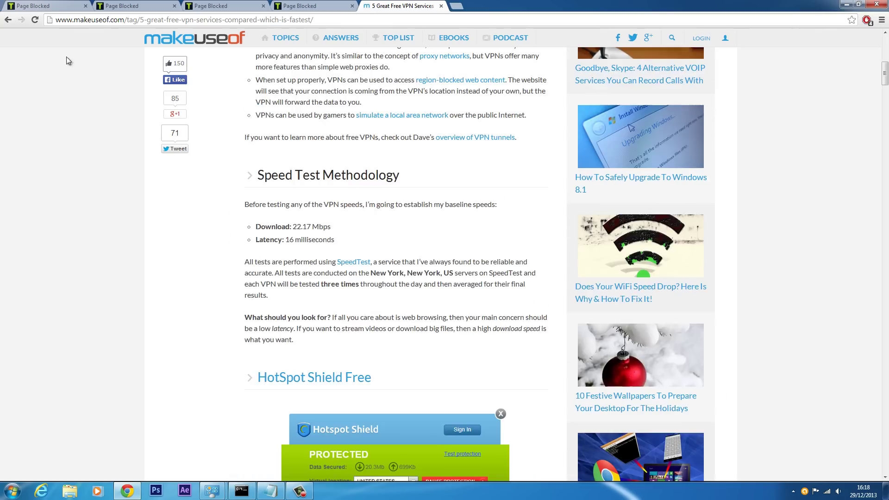
Go back to the "best free VPN's" results and clear the search box
click(9, 21)
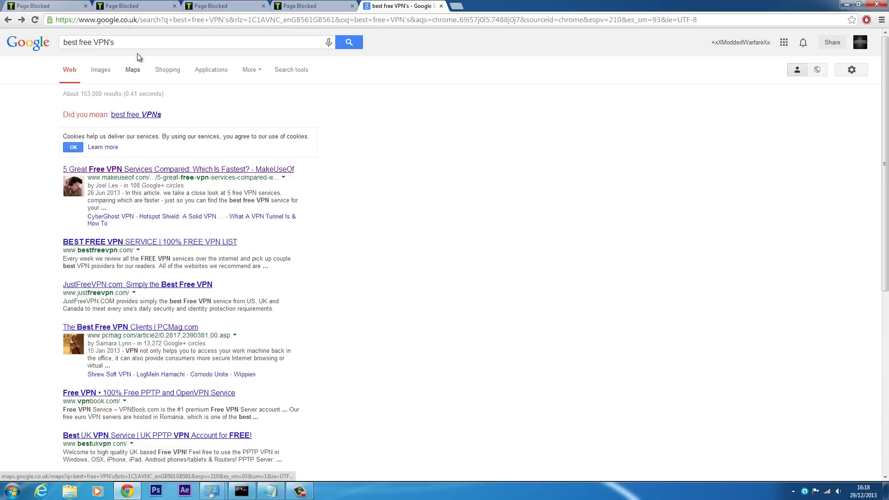
click(131, 42)
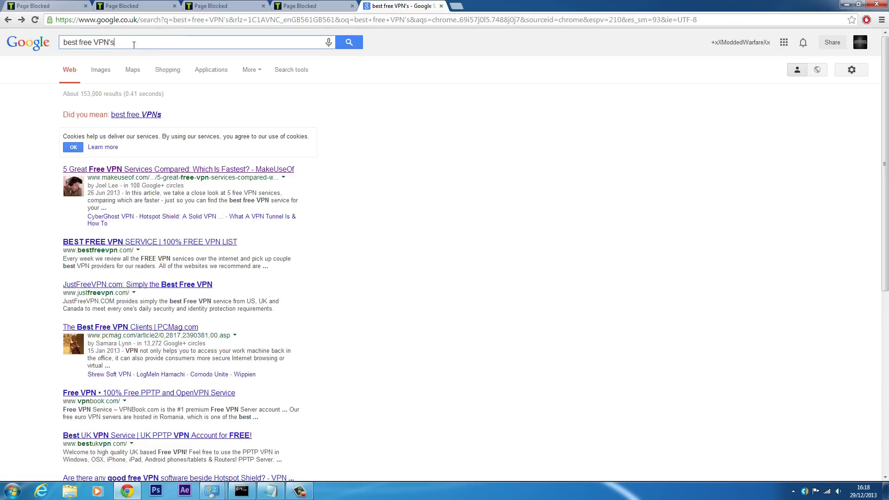
key(BackSpace)
key(BackSpace)
key(BackSpace)
key(BackSpace)
key(BackSpace)
key(BackSpace)
key(BackSpace)
key(BackSpace)
key(BackSpace)
key(BackSpace)
key(BackSpace)
key(BackSpace)
key(BackSpace)
key(BackSpace)
key(BackSpace)
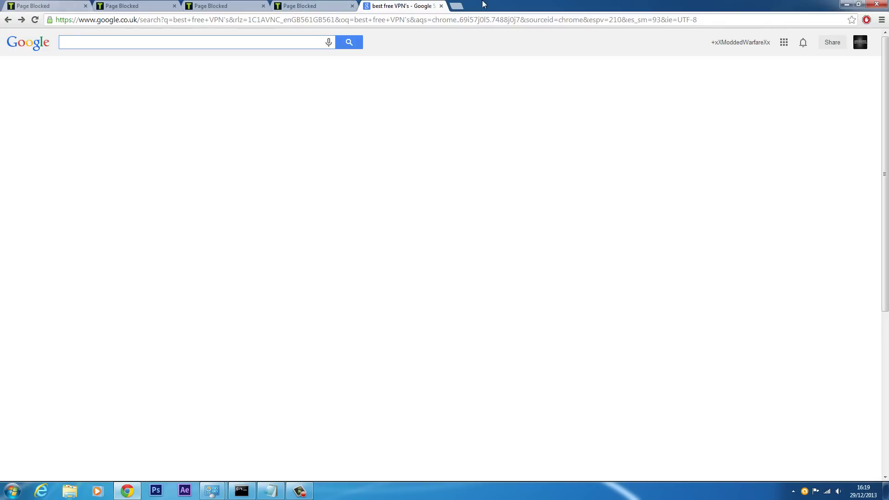
Search Google for "best VPN's" and look over the results
click(343, 5)
click(396, 5)
text(best )
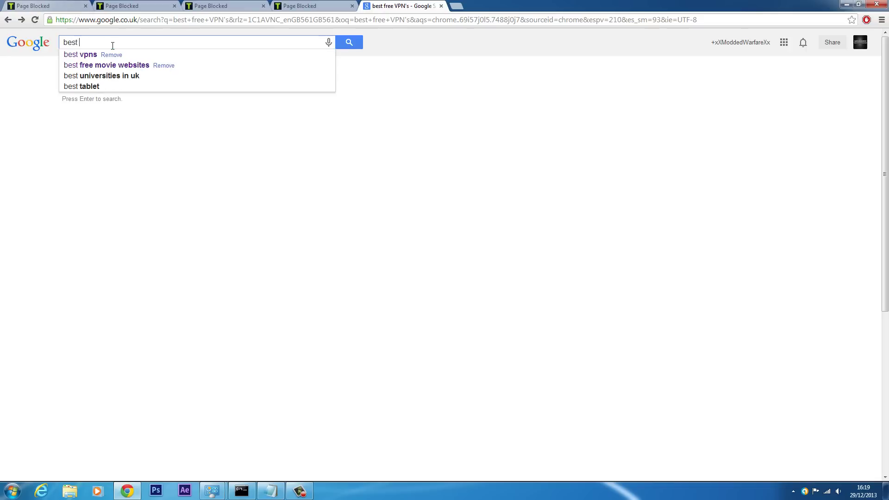
text(VPN's)
key(Return)
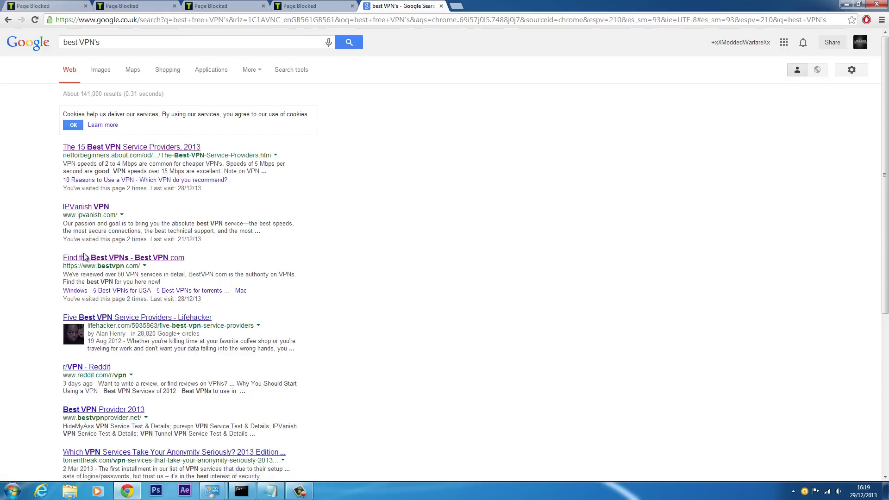
scroll(80, 213, down, 2)
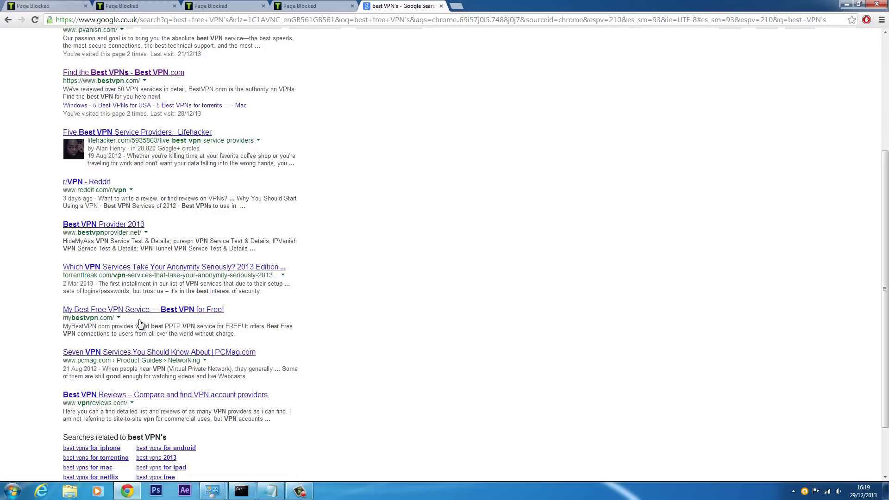
scroll(84, 237, up, 2)
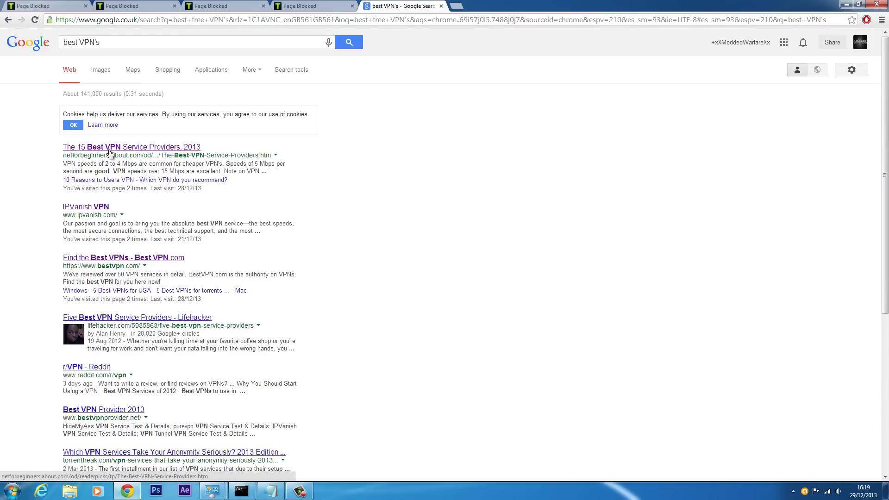
Open 'The 15 Best VPN Service Providers' and read its provider list, highlighting entries
click(110, 149)
scroll(426, 313, down, 4)
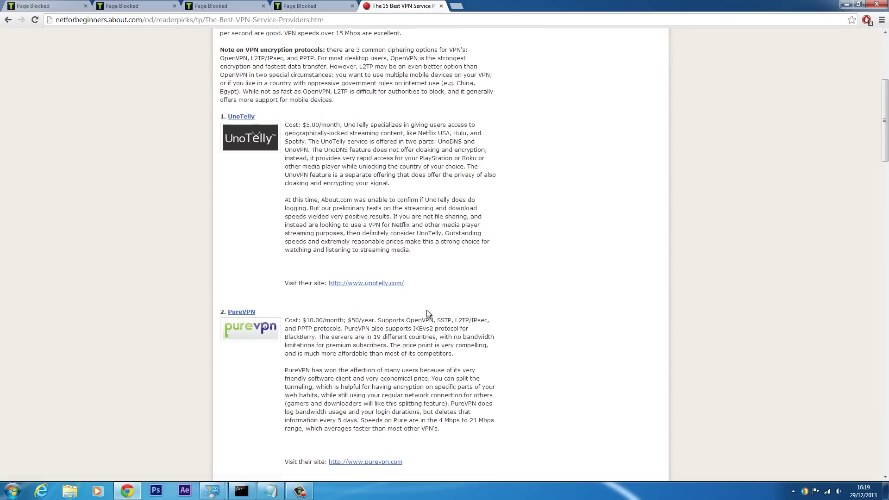
scroll(426, 313, down, 13)
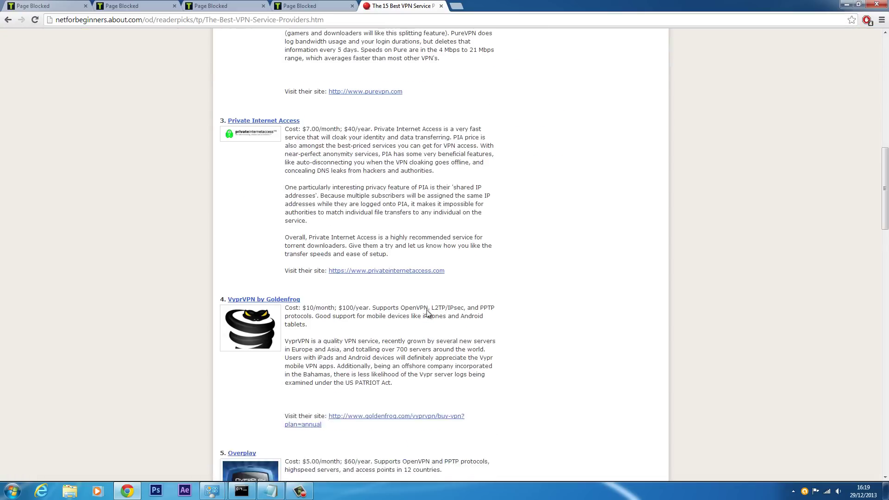
scroll(427, 310, down, 9)
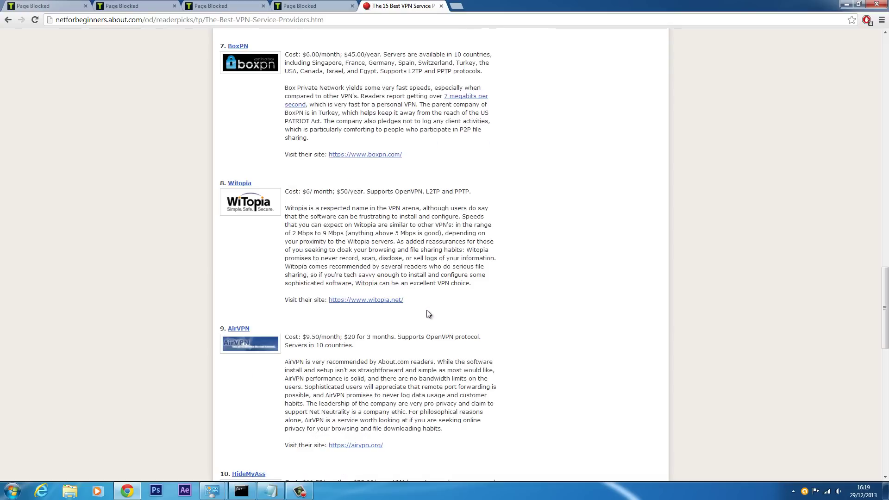
scroll(427, 313, up, 1)
drag(301, 237, 319, 238)
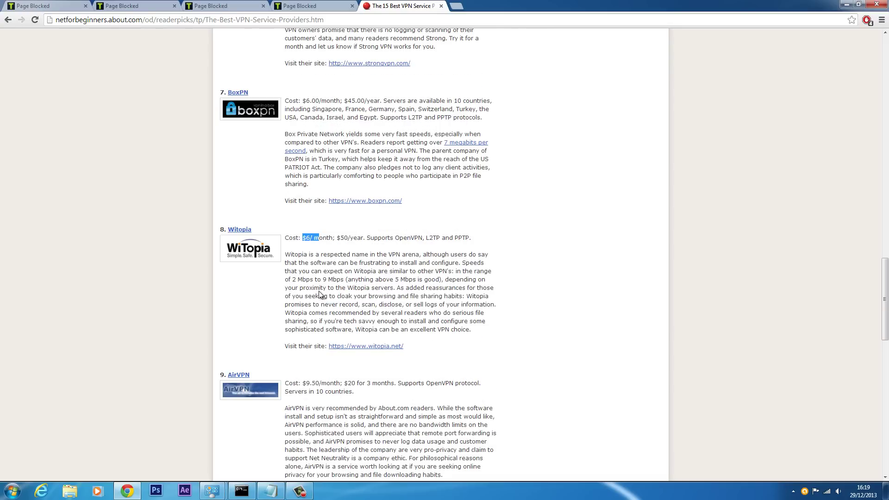
scroll(321, 296, down, 1)
drag(302, 290, 334, 290)
Review more provider prices, then close the article tab and minimize Chrome
scroll(320, 309, down, 4)
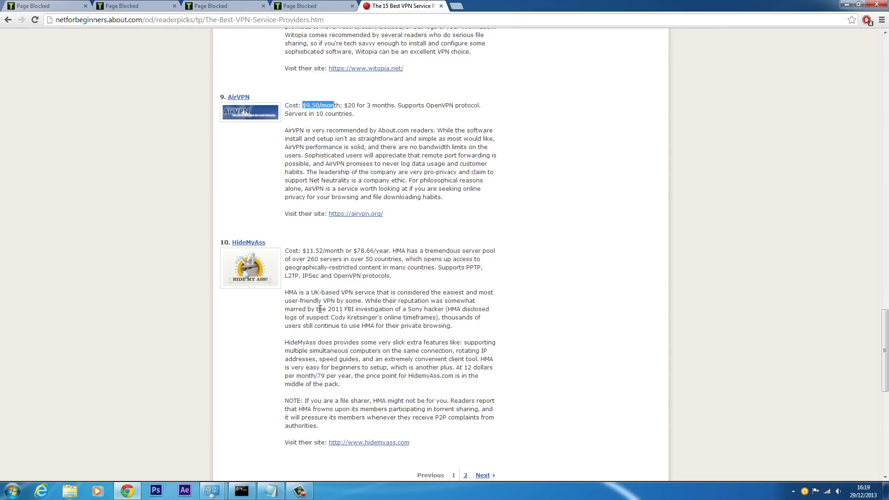
scroll(301, 251, up, 10)
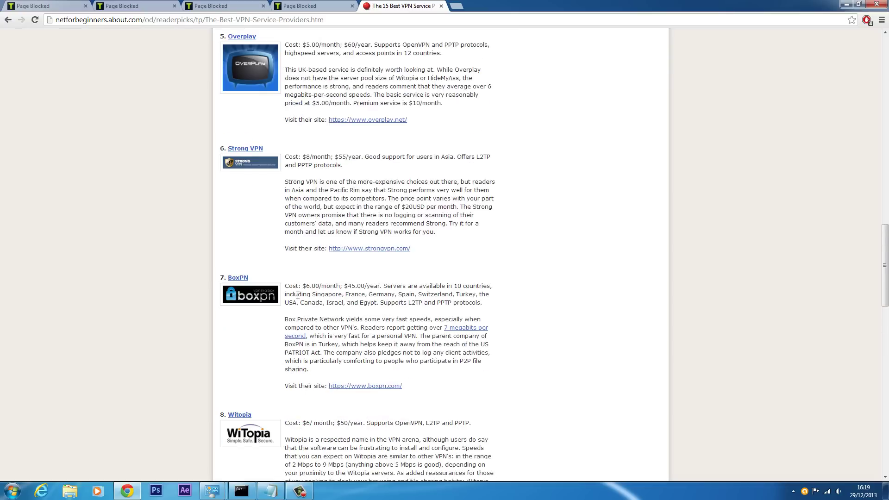
drag(303, 287, 351, 287)
scroll(359, 284, up, 20)
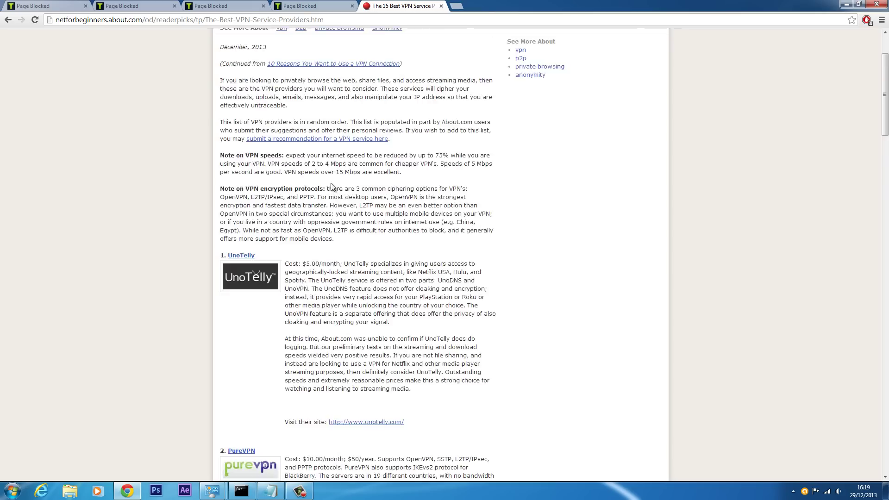
click(440, 6)
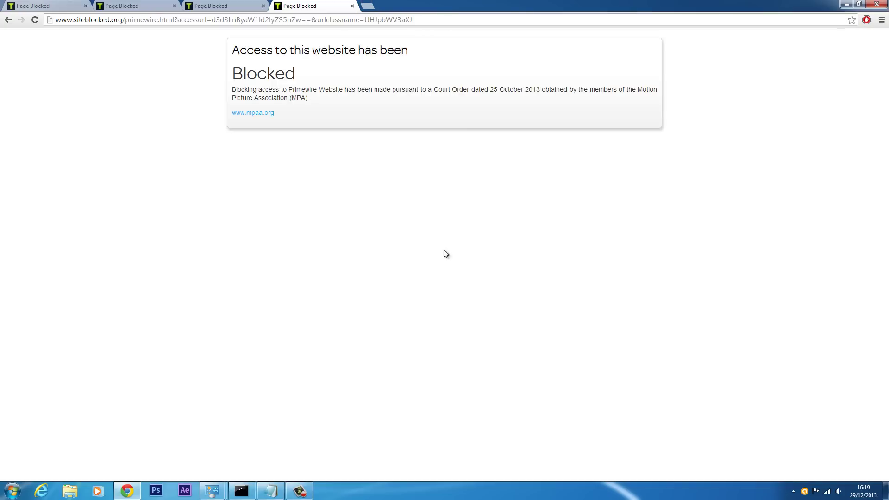
click(846, 4)
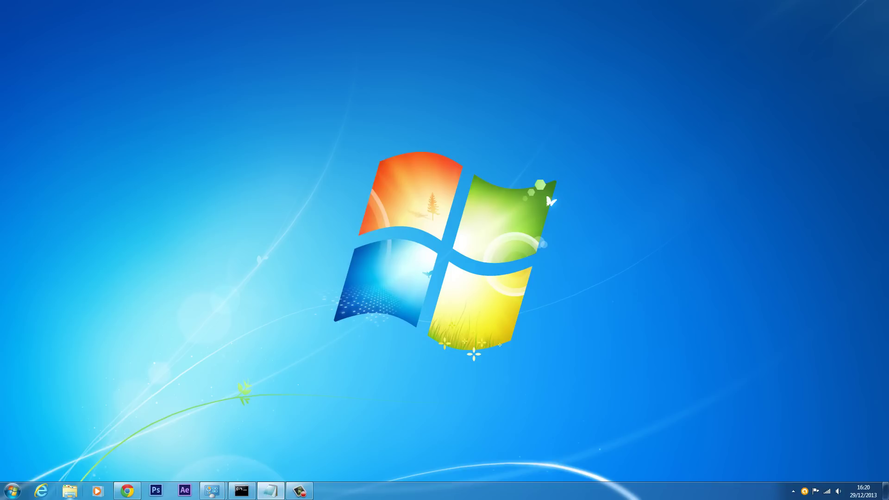
Open Network Connections via Computer > Network > Network and Sharing Center
click(12, 491)
click(166, 282)
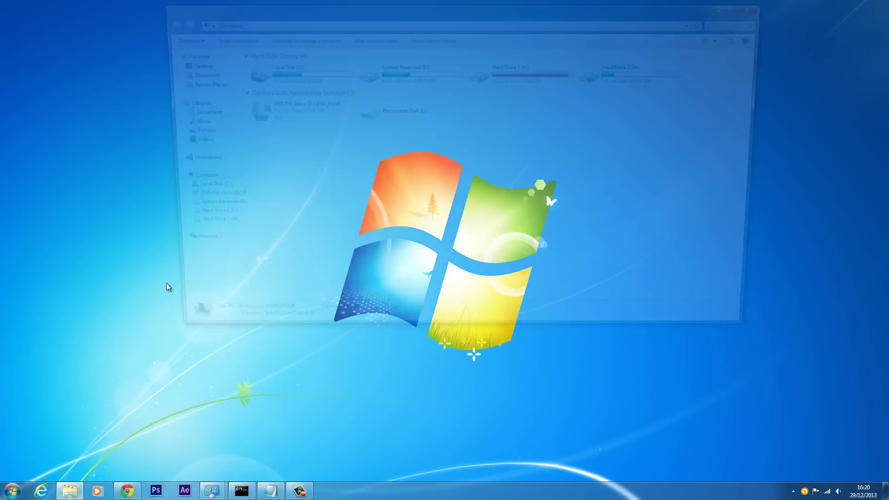
click(189, 250)
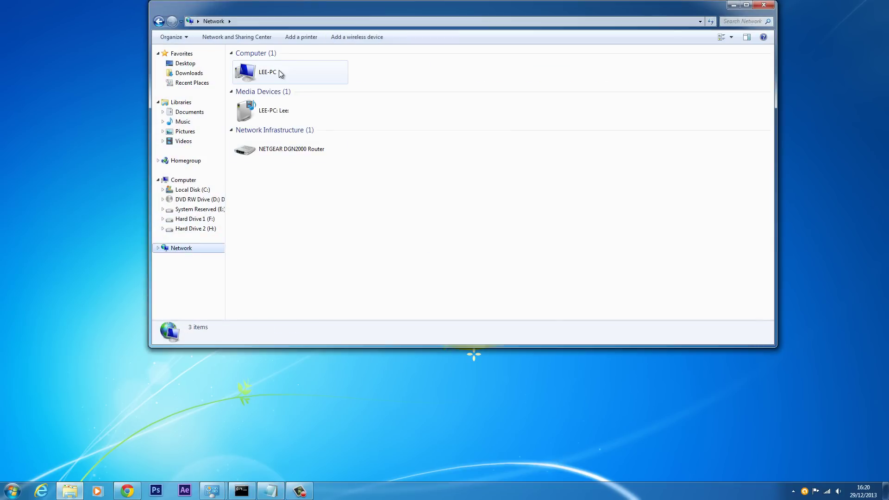
click(248, 36)
drag(287, 14, 261, 49)
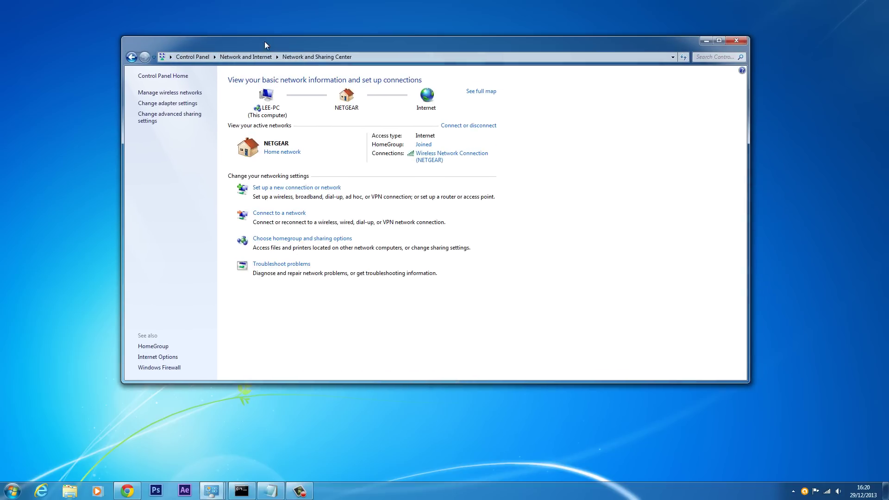
click(179, 103)
Delete the VPN connection and confirm the deletion
drag(221, 145, 549, 100)
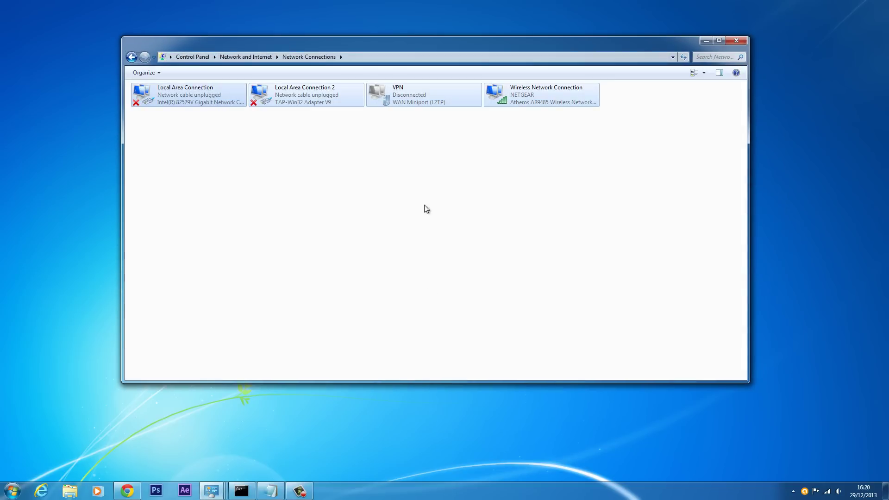
click(435, 97)
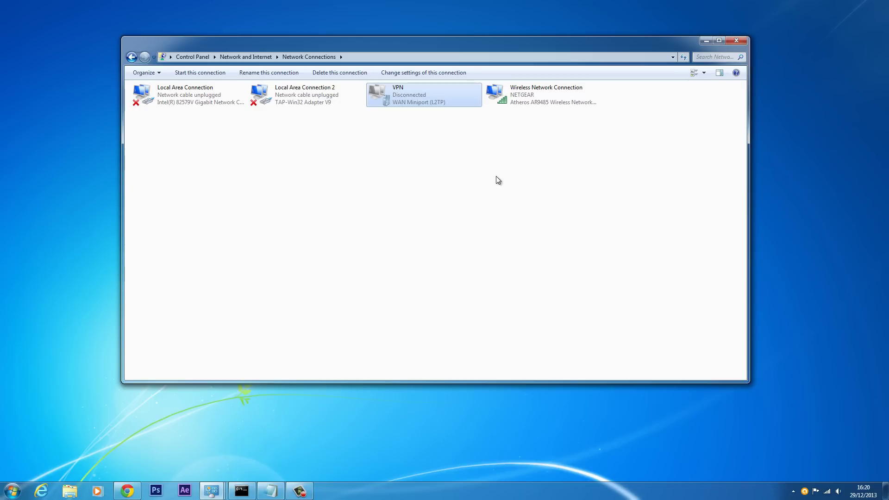
drag(391, 162, 414, 100)
key(Delete)
key(Return)
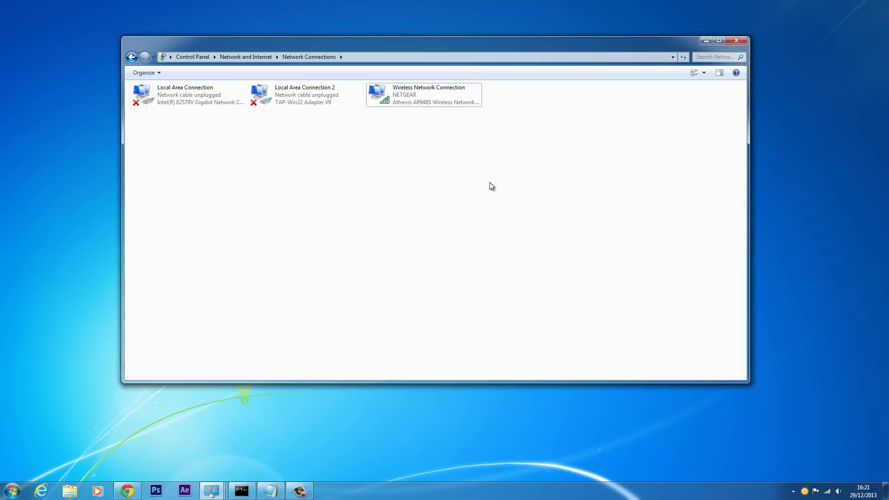
Review the remaining three connections and reposition the Network Connections window
key(ctrl+a)
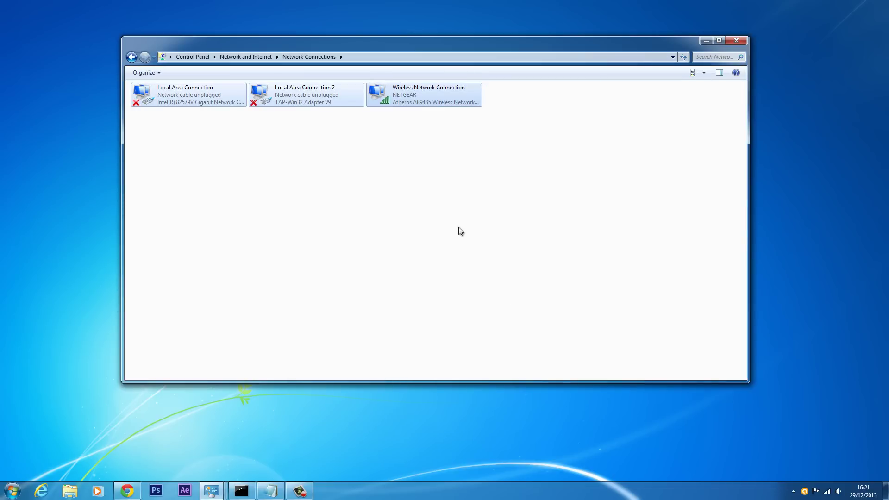
click(215, 190)
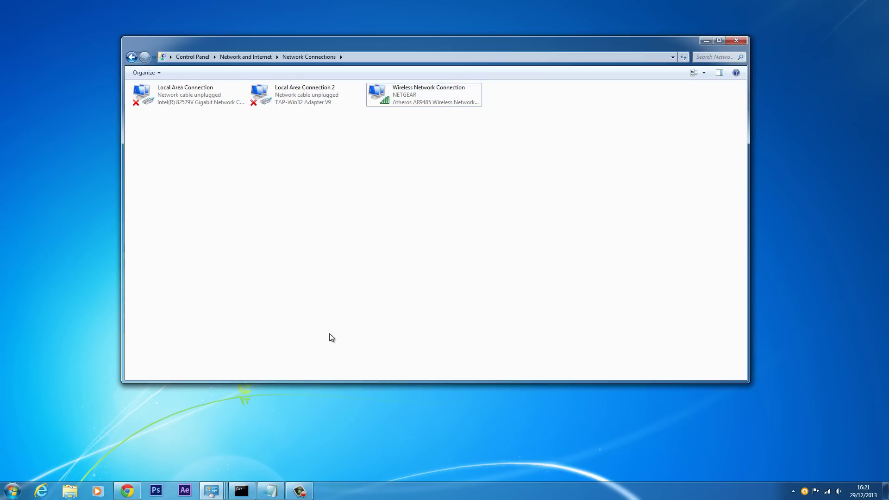
mouse_move(337, 49)
mouse_down()
mouse_move(348, 81)
mouse_move(330, 63)
mouse_up()
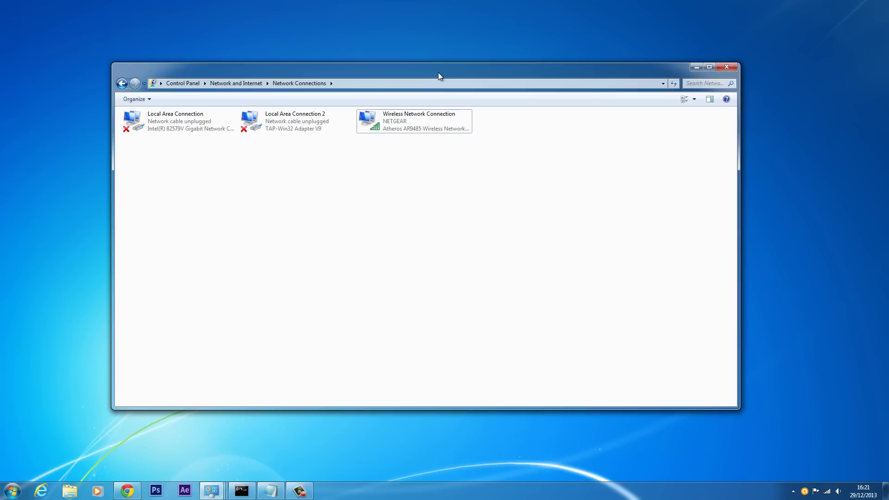
mouse_move(440, 76)
mouse_down()
mouse_move(426, 81)
mouse_move(452, 84)
mouse_up()
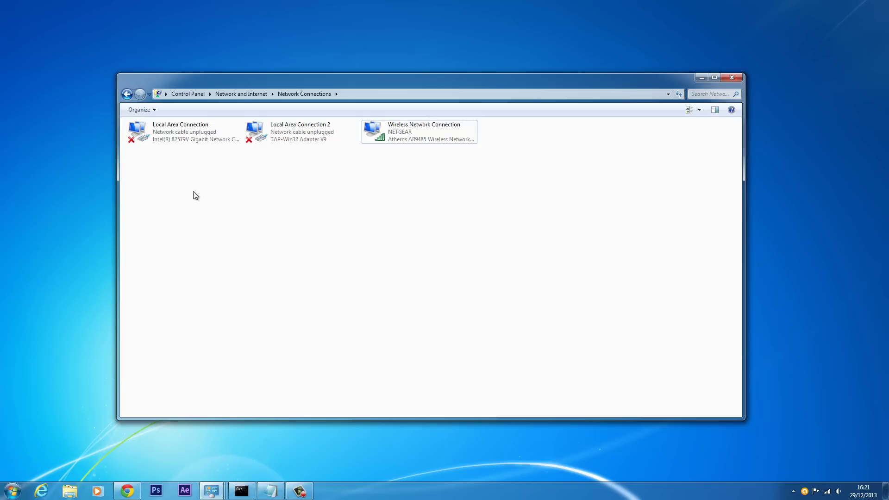
drag(171, 196, 644, 131)
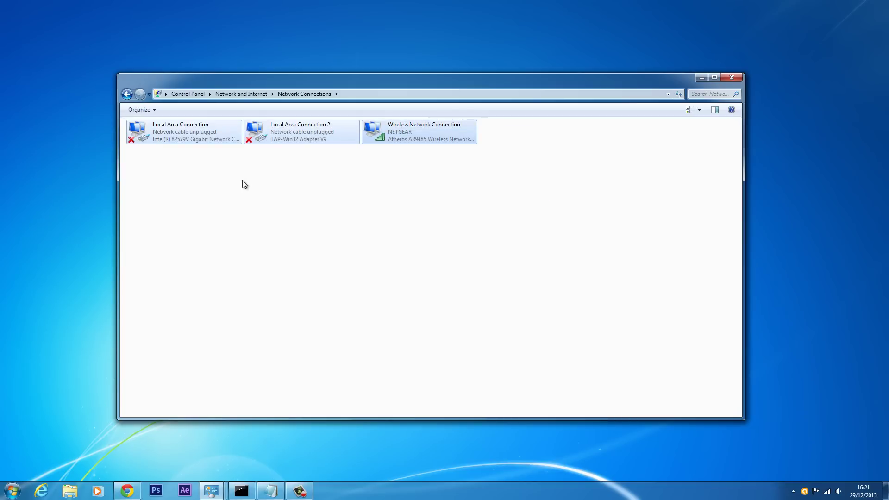
drag(183, 181, 529, 159)
click(517, 211)
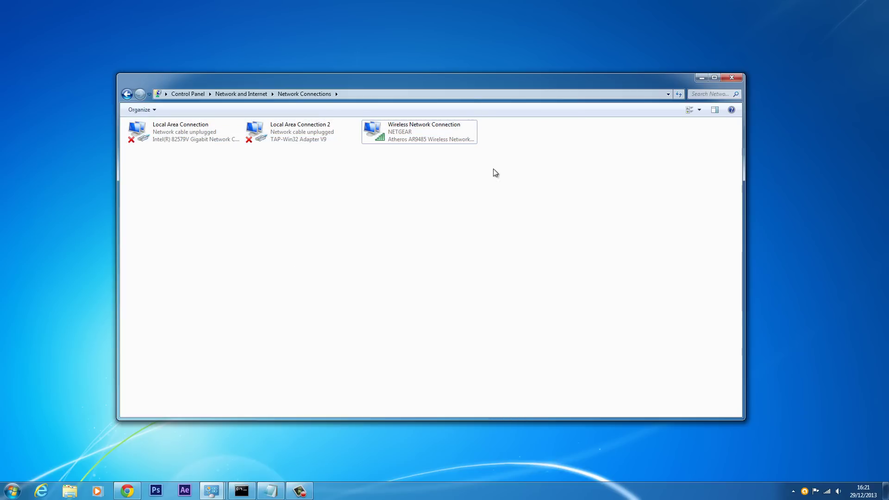
drag(465, 83, 523, 74)
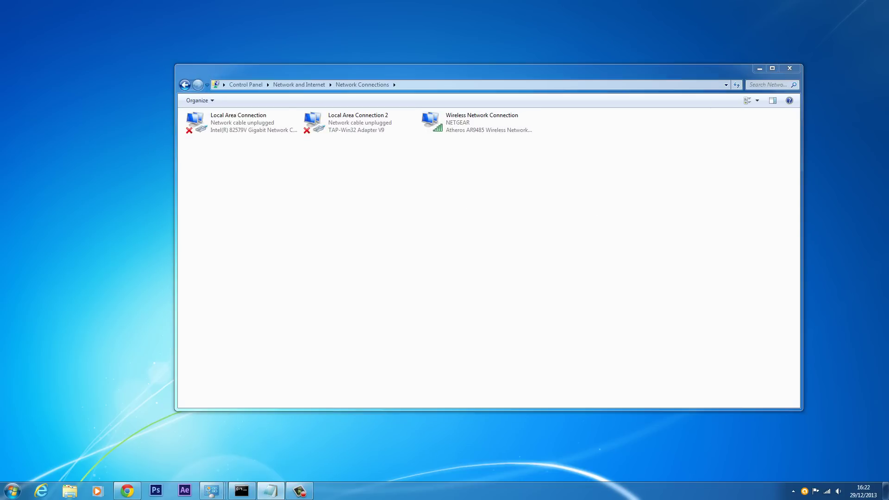
drag(552, 78, 522, 85)
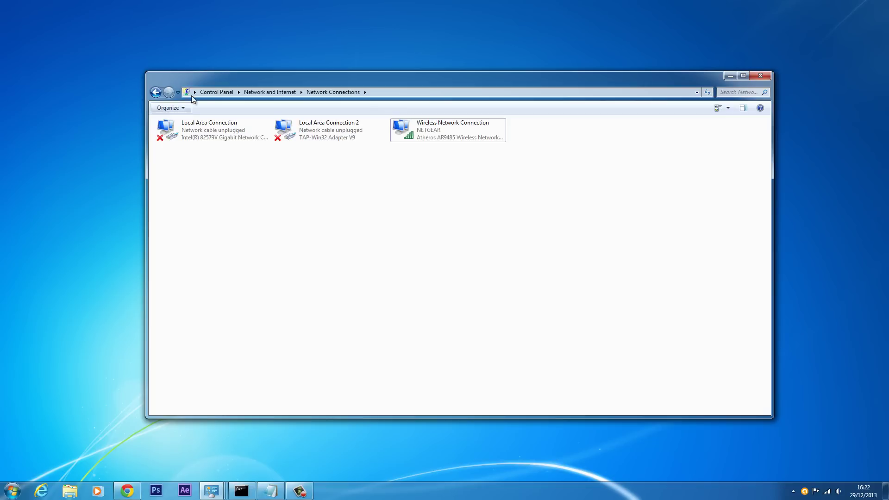
drag(216, 83, 188, 83)
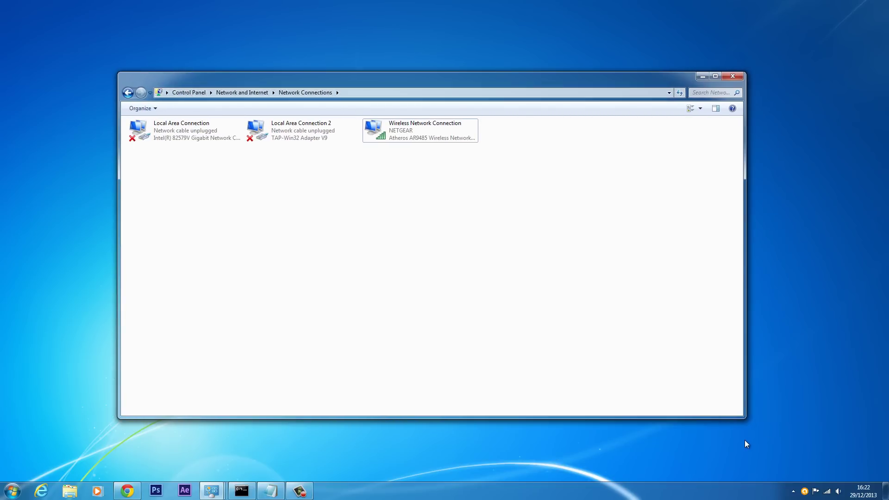
Open hotspotshield.com in Chrome from the 'hot' address-bar suggestion
click(127, 491)
click(160, 20)
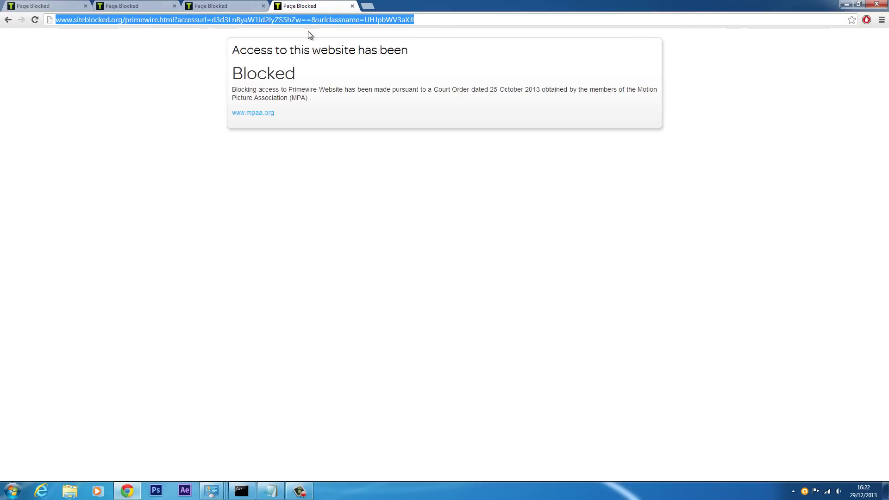
text(hot)
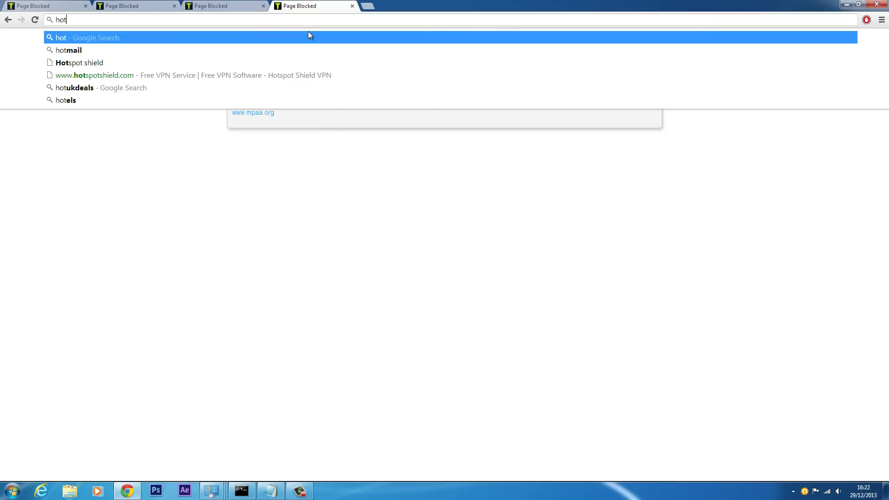
key(Down)
key(Down)
key(Down)
key(Return)
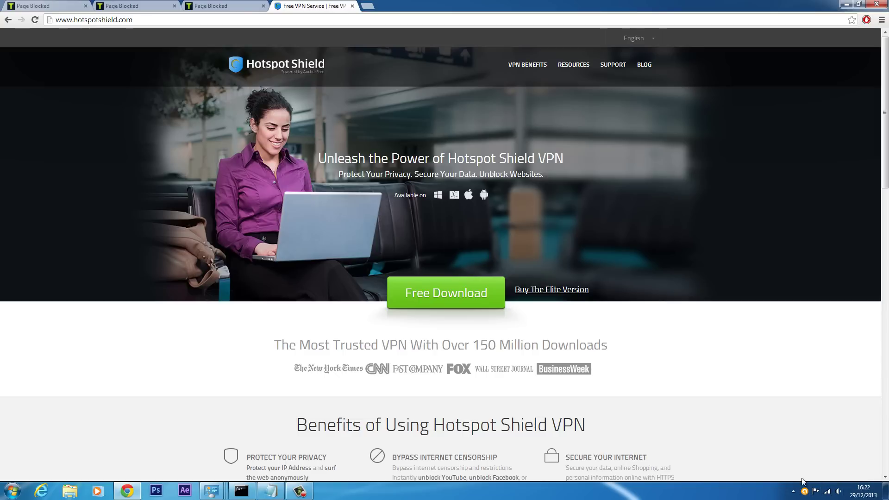
click(9, 21)
click(23, 20)
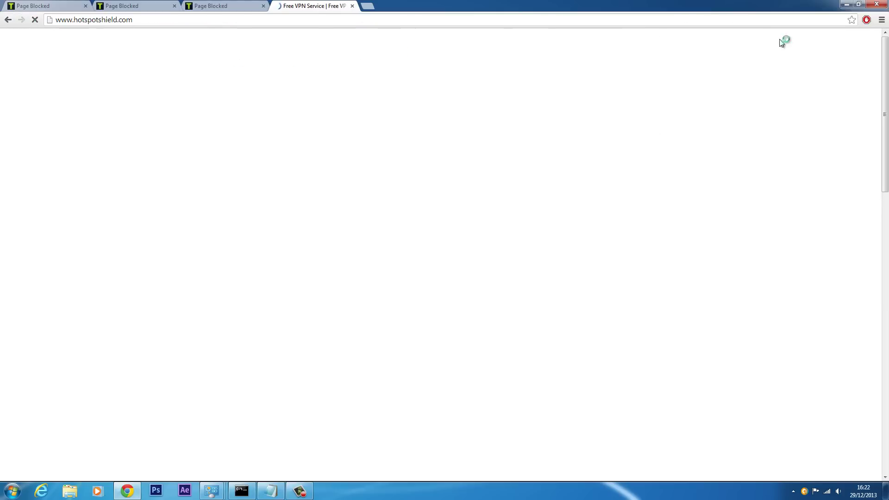
Reopen the makeuseof free VPN comparison article from History at its HotSpot Shield Free section
click(882, 19)
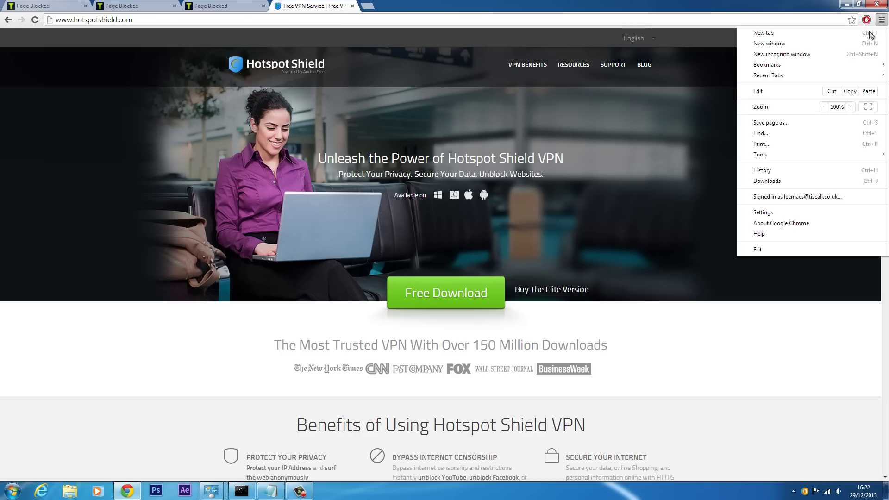
click(776, 171)
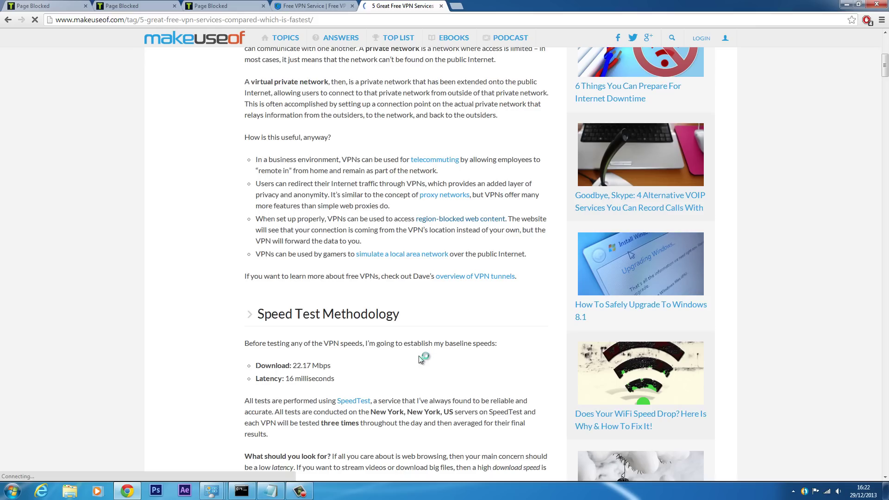
scroll(449, 356, down, 15)
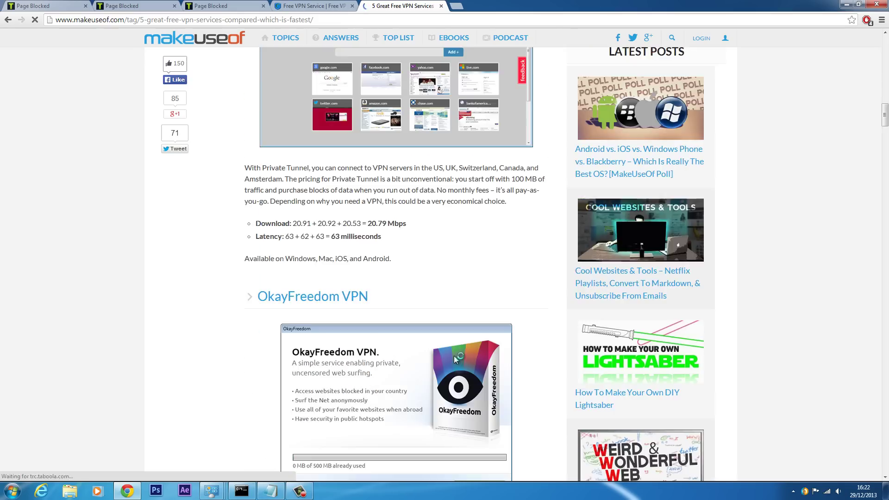
scroll(452, 355, up, 5)
scroll(454, 356, up, 8)
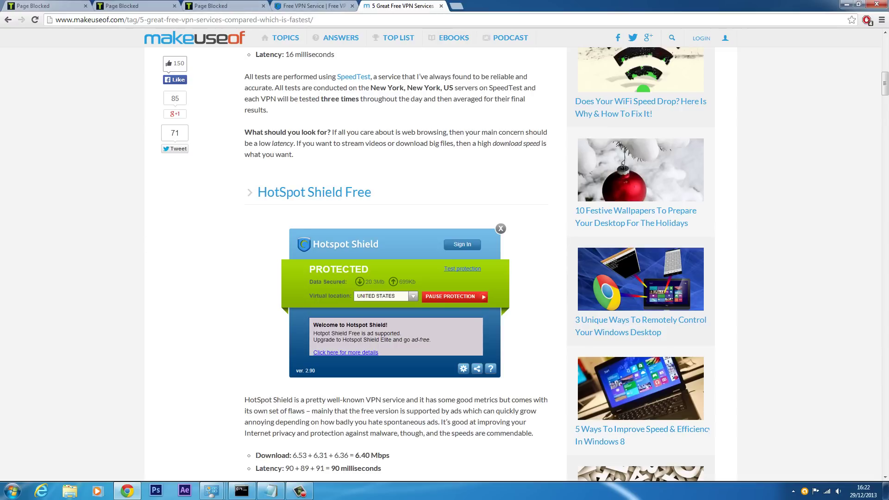
Copy the server address ams-a01.ipvanish.com from Notepad, then minimize Notepad
key(alt+Tab)
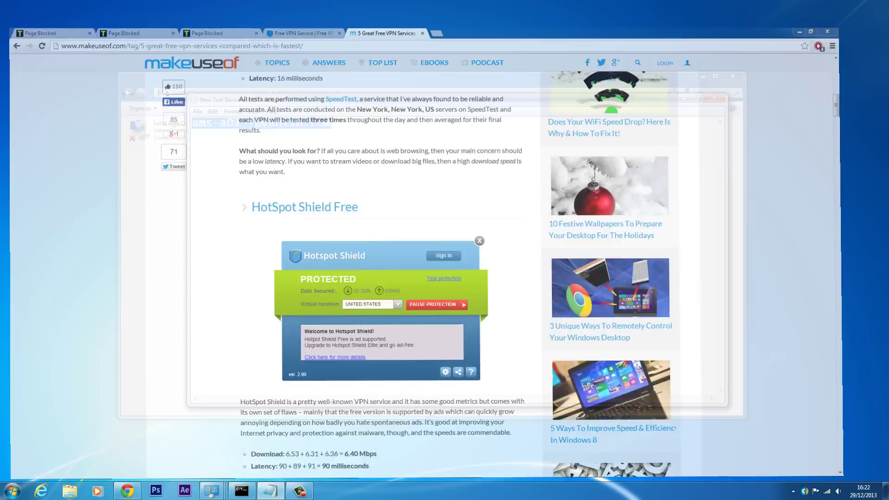
click(846, 4)
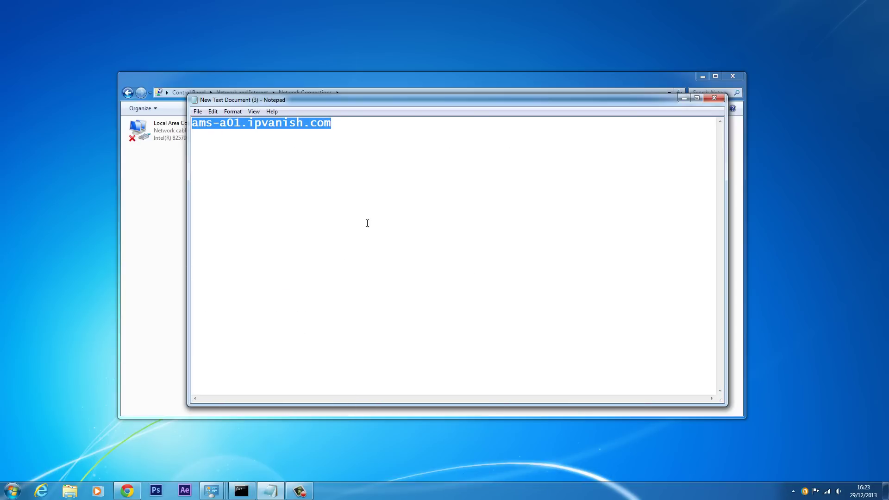
drag(351, 103, 407, 209)
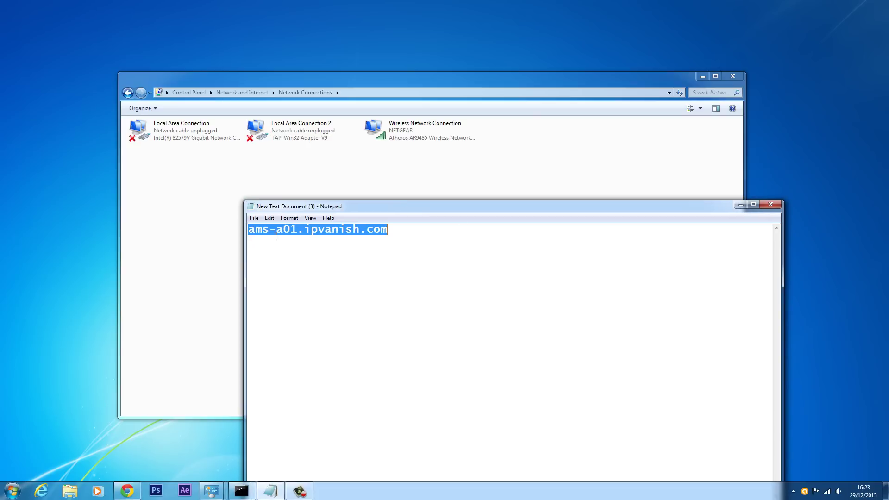
right_click(357, 229)
click(301, 255)
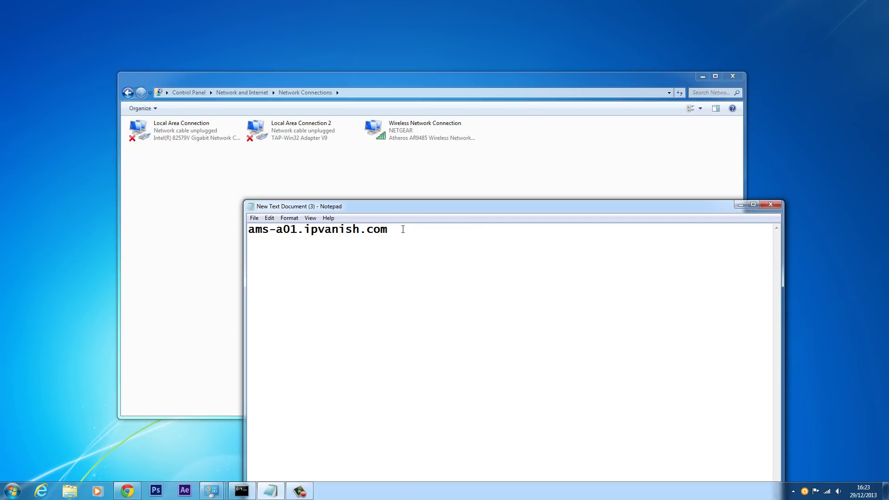
drag(403, 229, 234, 237)
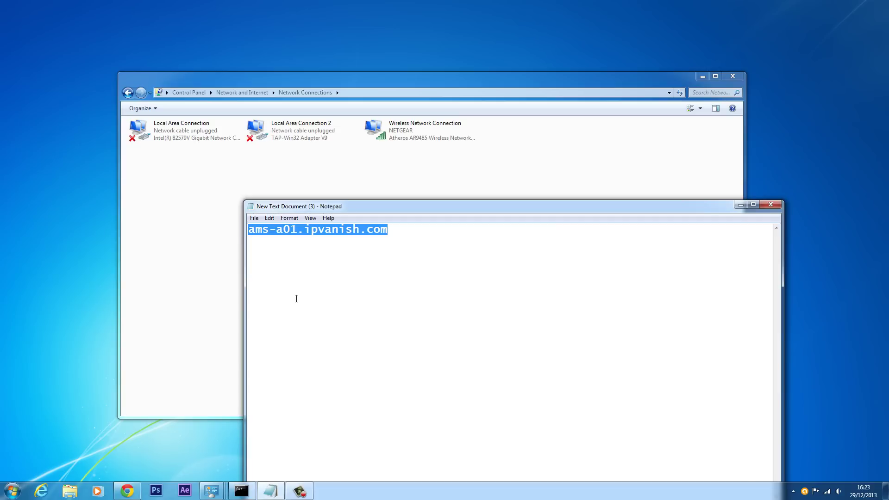
right_click(343, 232)
click(372, 260)
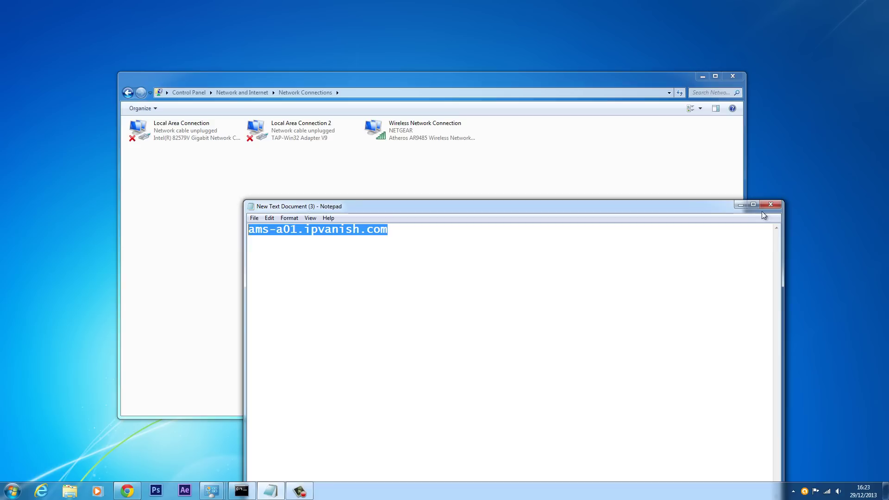
click(740, 205)
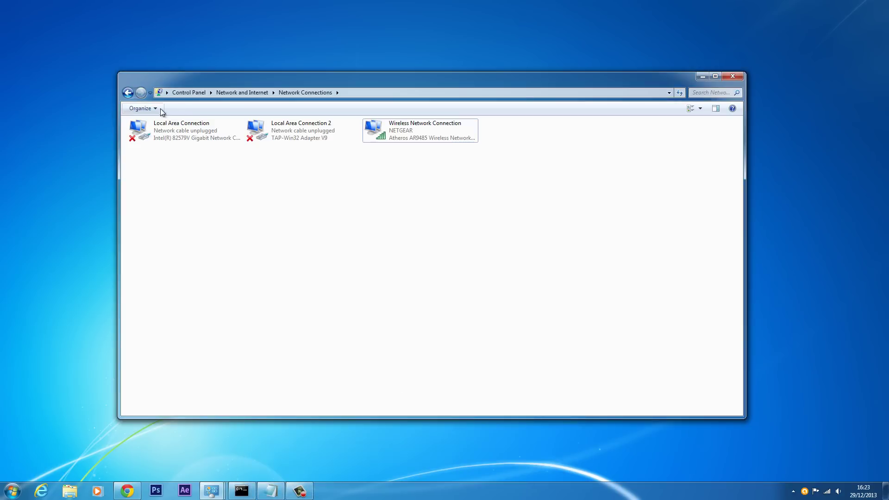
Start a new workplace VPN connection with server address ams-a01.ipvanish.com pasted in
click(188, 92)
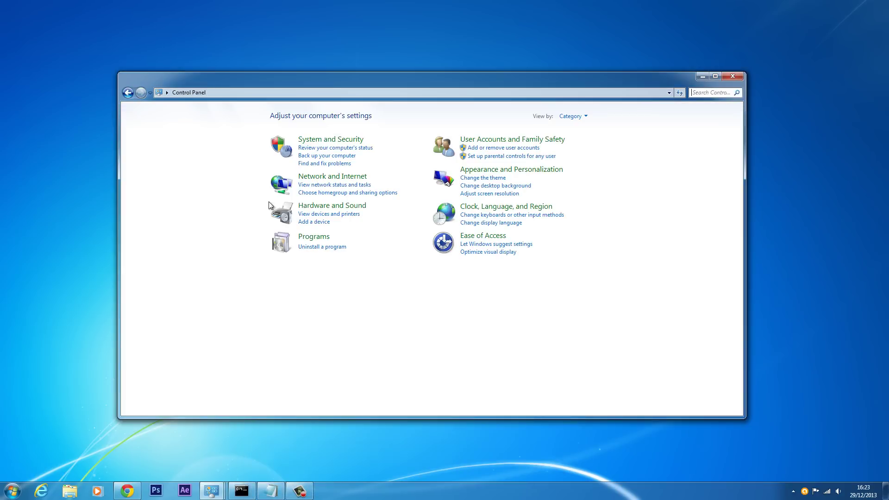
click(302, 176)
click(274, 117)
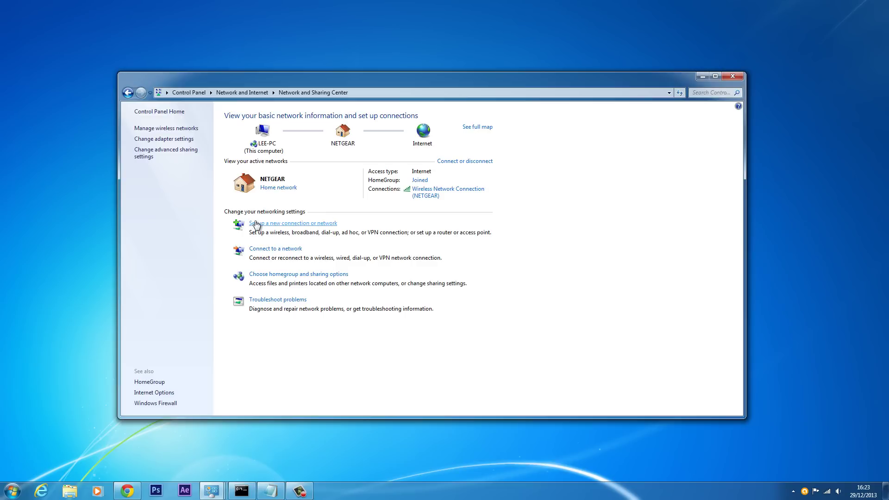
click(299, 227)
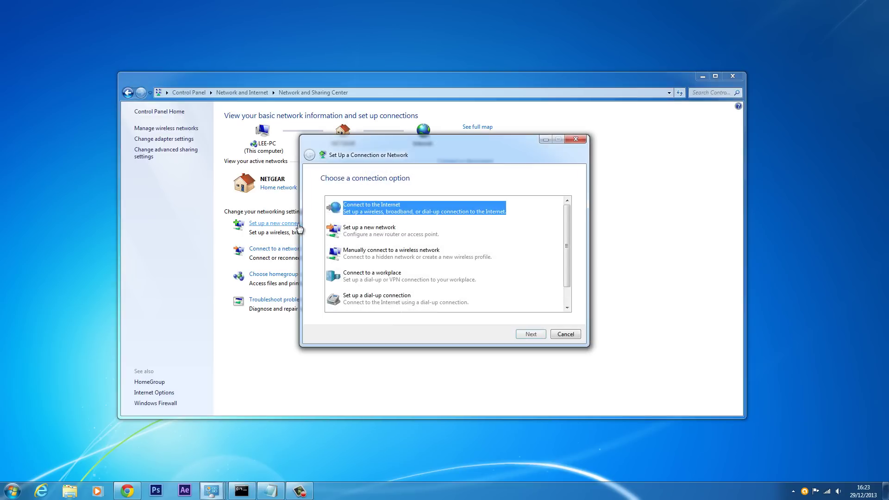
click(365, 277)
click(531, 334)
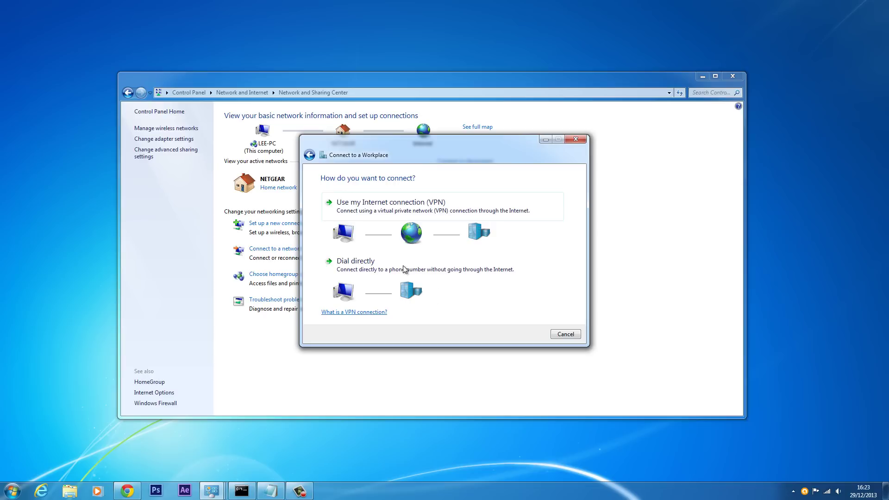
click(416, 212)
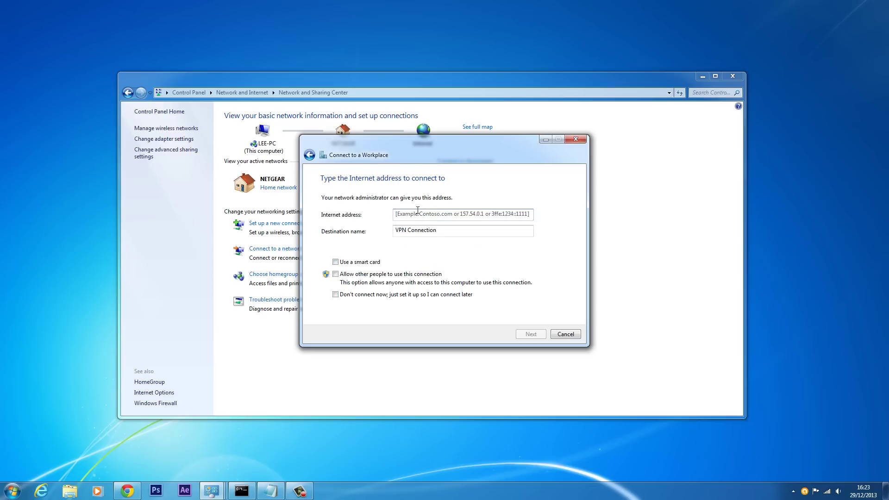
right_click(417, 214)
click(446, 255)
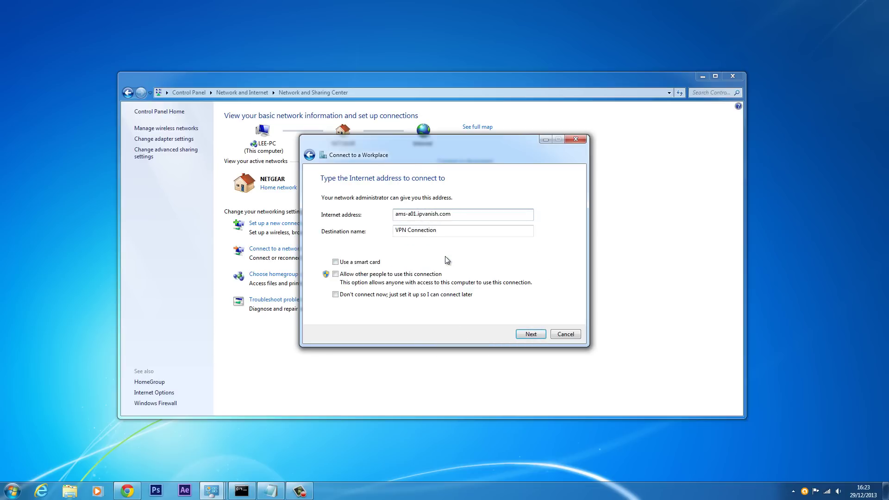
click(527, 337)
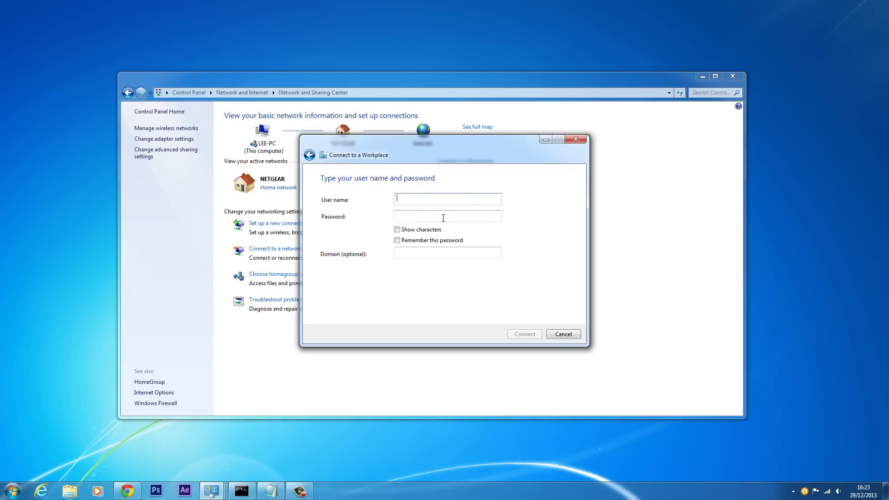
Enter the VPN username and password, remember the password, and connect
text(leemacs)
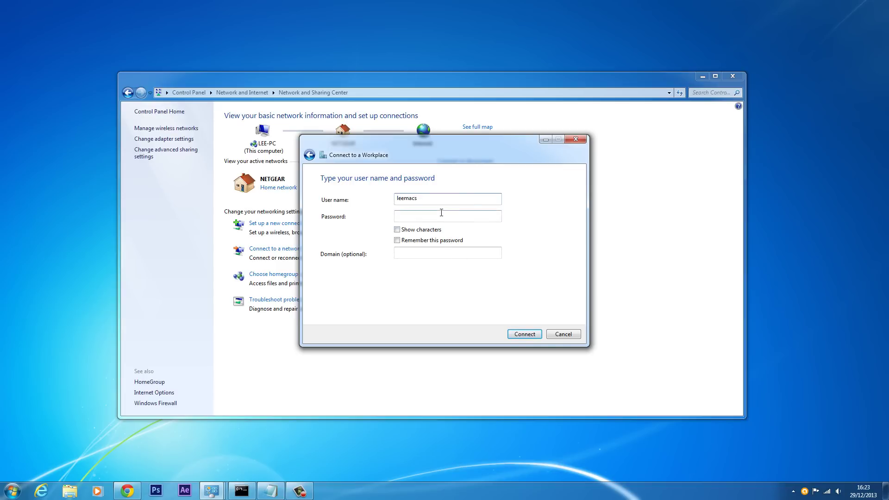
click(441, 214)
click(439, 241)
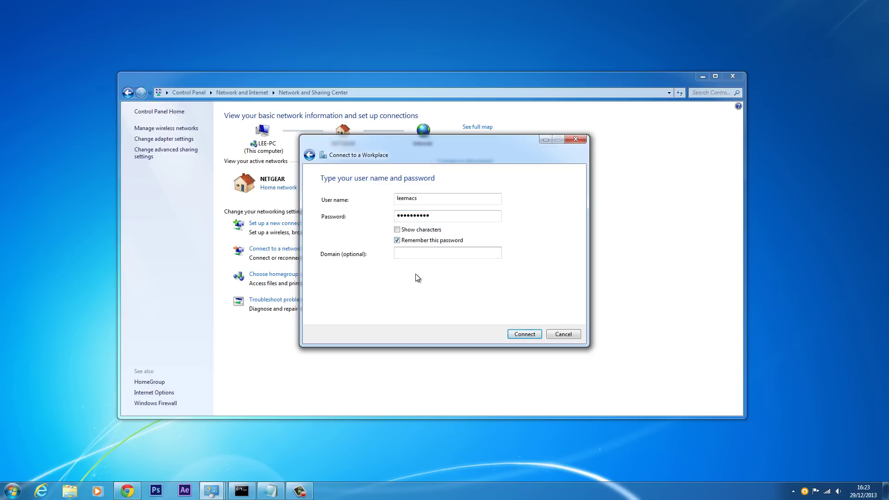
click(525, 332)
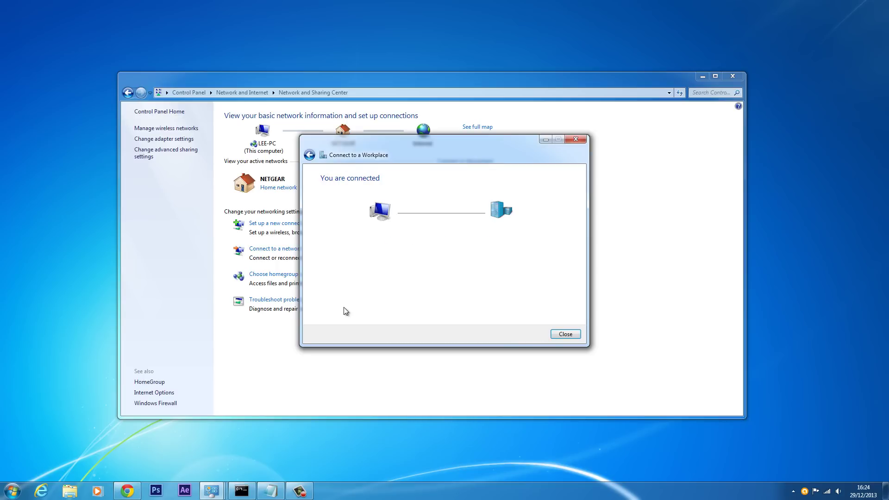
Close the wizard and check the new VPN Connection in the adapter list
click(565, 334)
click(184, 139)
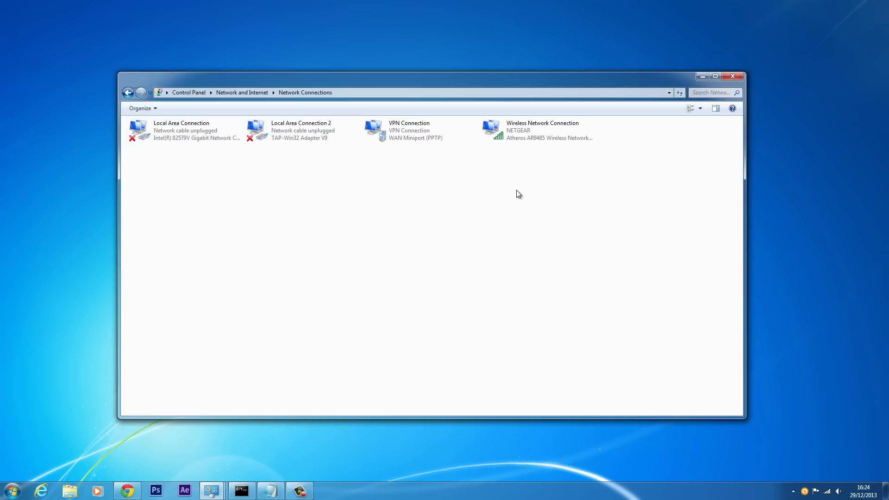
click(404, 135)
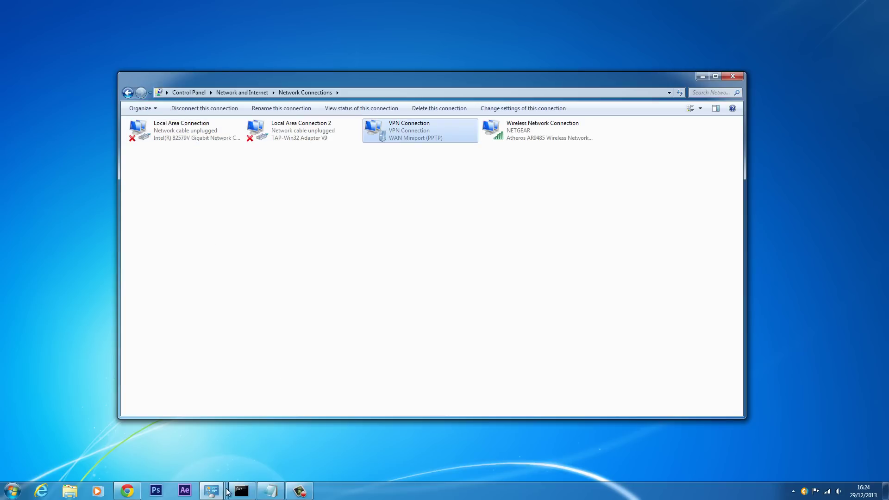
click(128, 491)
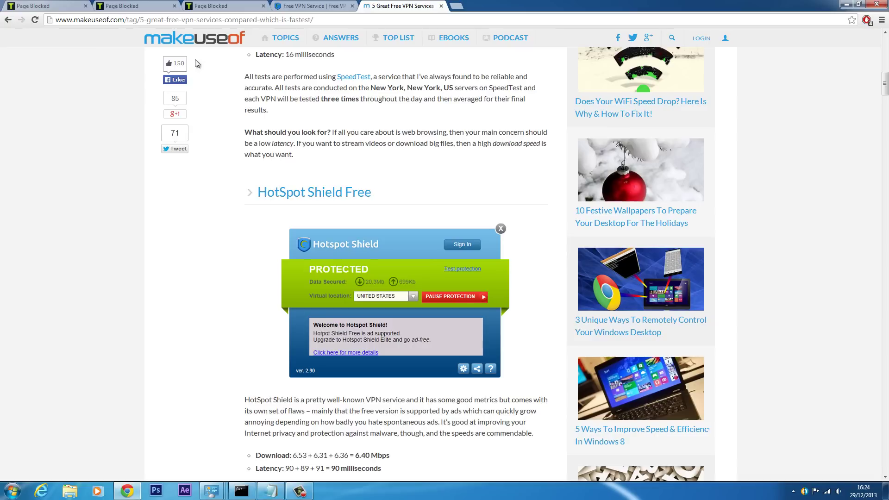
Reload SolarMovie and thepiratebay.se in their blocked tabs through the VPN
click(210, 21)
click(53, 6)
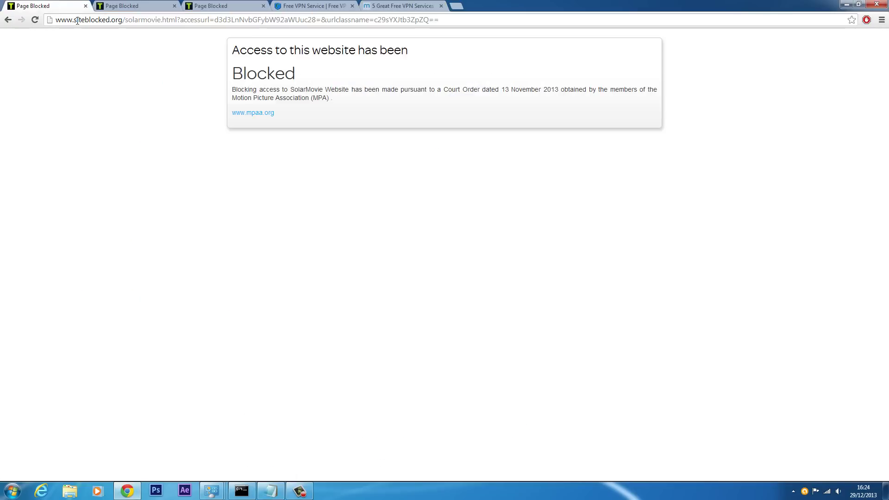
click(76, 20)
text(solarmovie.so)
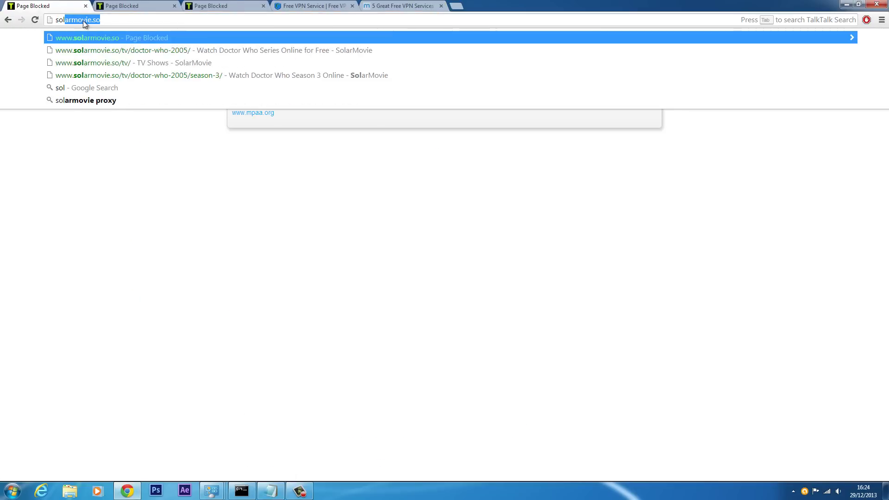
key(Return)
click(110, 4)
click(138, 19)
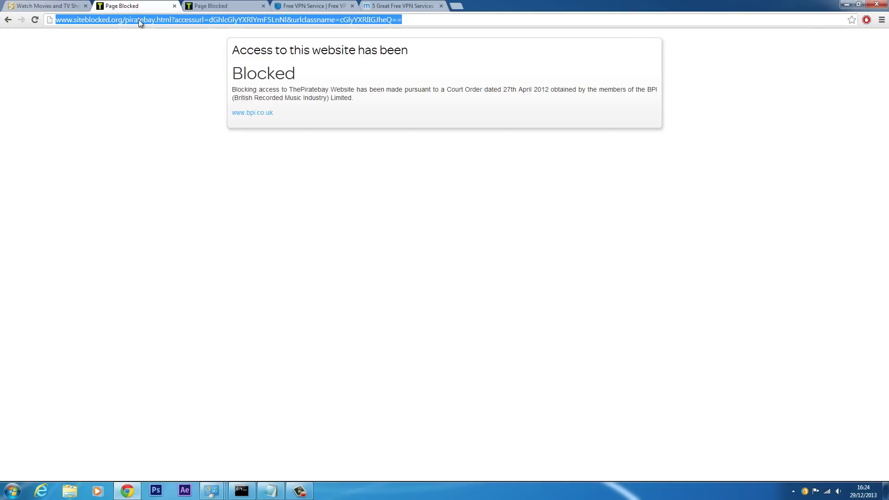
text(the)
key(Down)
key(Down)
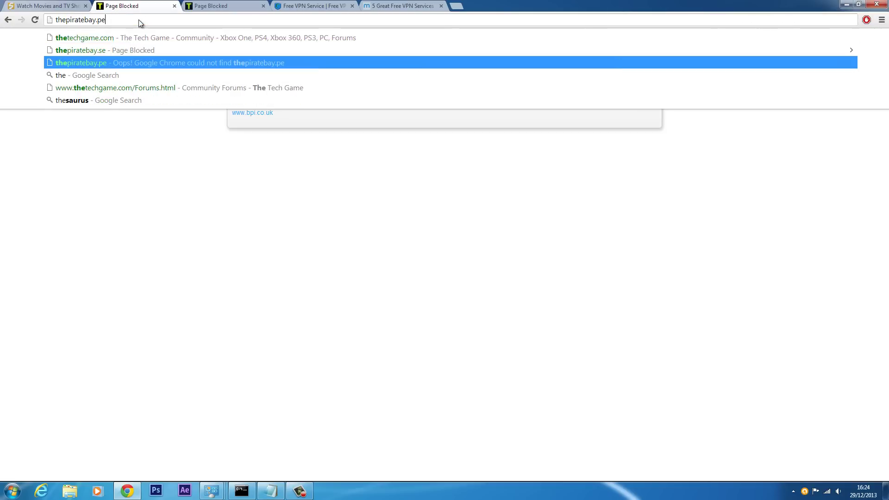
key(Up)
key(Return)
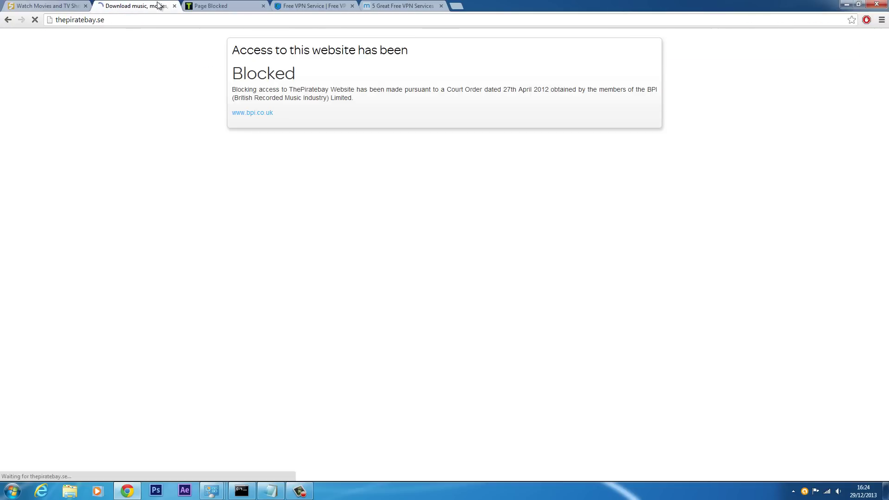
Load PrimeWire in place of the blocked Torrentz tab
click(210, 4)
click(190, 19)
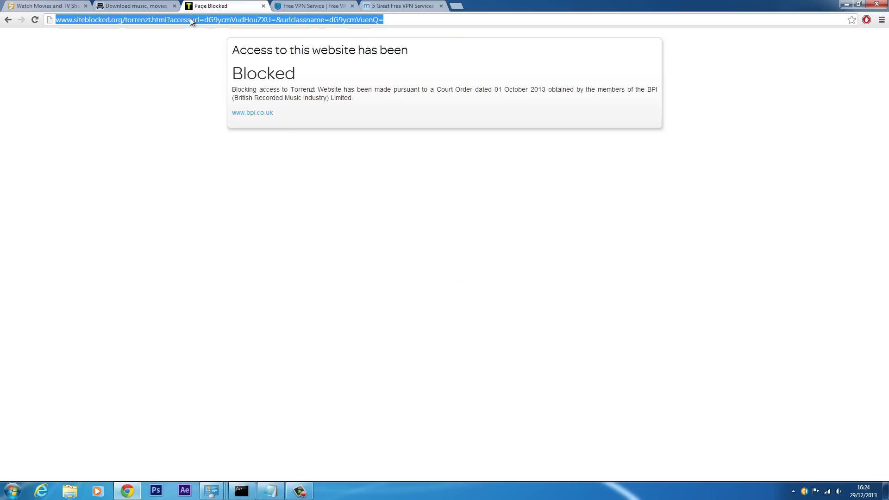
text(prime)
key(Return)
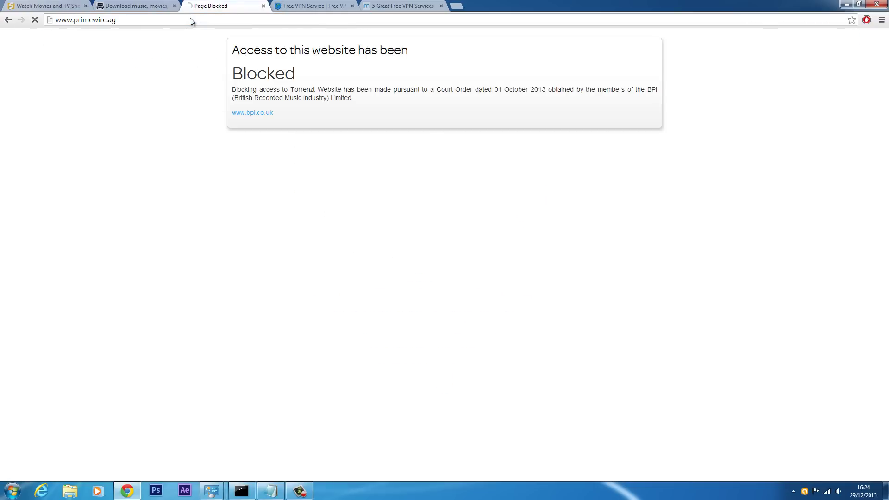
Close the PrimeWire, Pirate Bay, SolarMovie and Hotspot Shield tabs
click(263, 6)
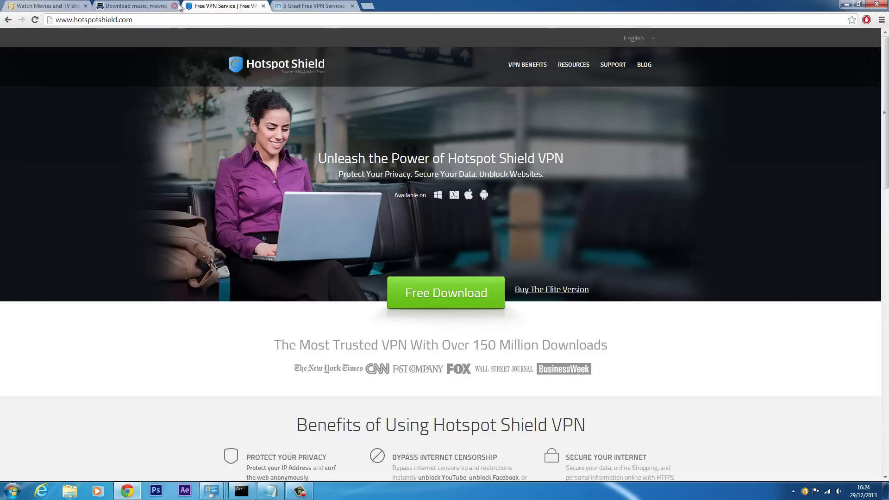
click(158, 6)
click(85, 6)
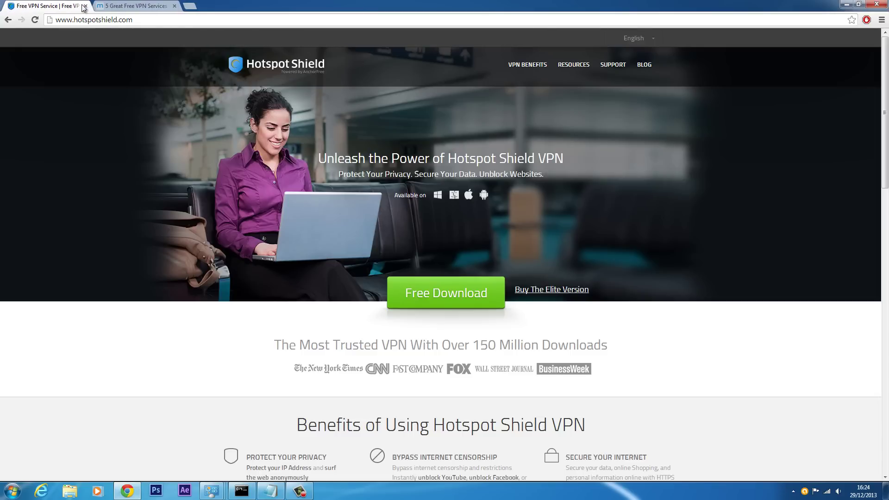
click(85, 6)
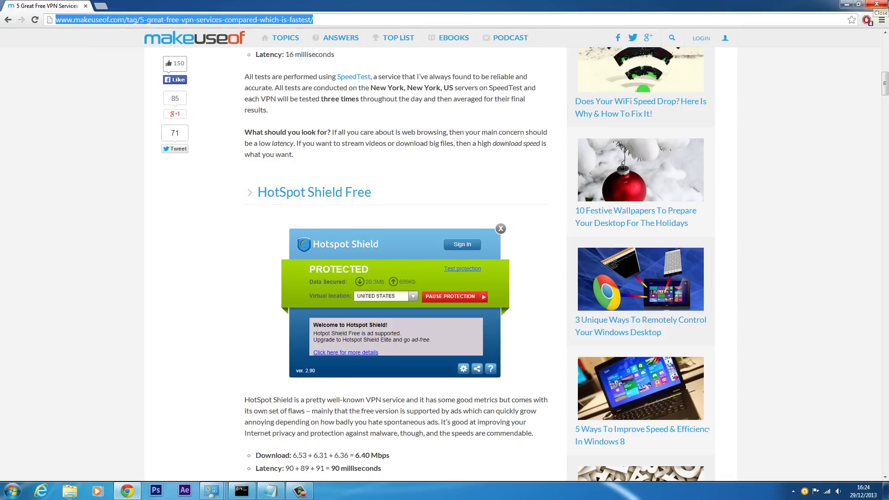
Close Chrome and bring the Network Connections window into position
click(876, 4)
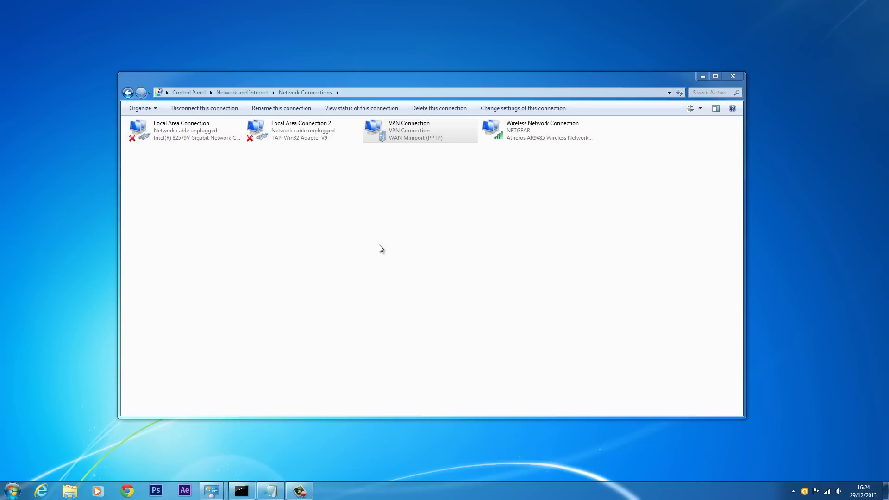
drag(335, 83, 451, 97)
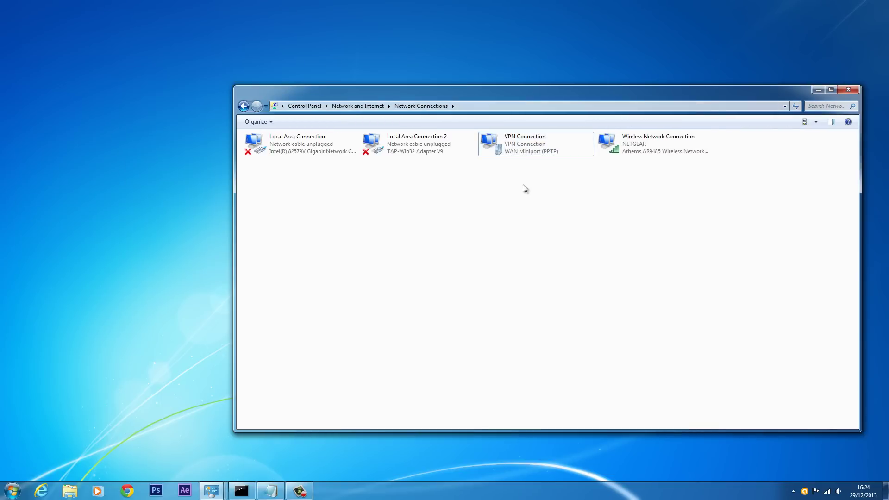
drag(548, 102, 541, 71)
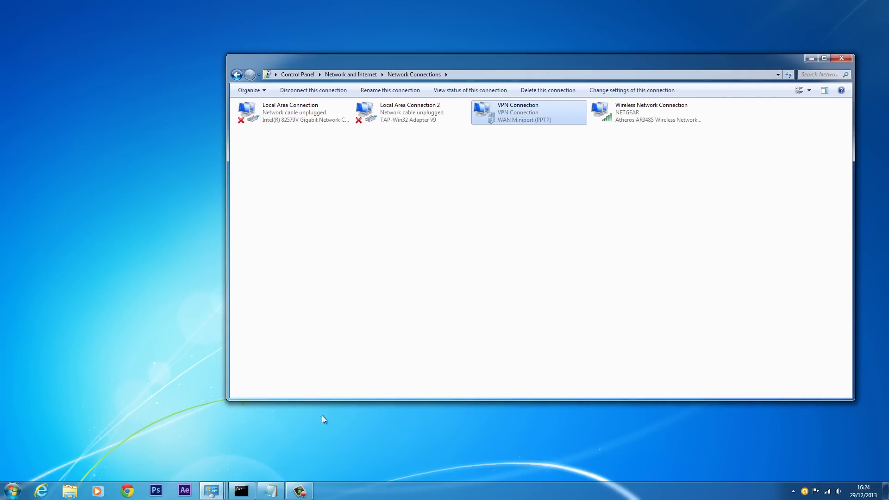
drag(468, 60, 436, 65)
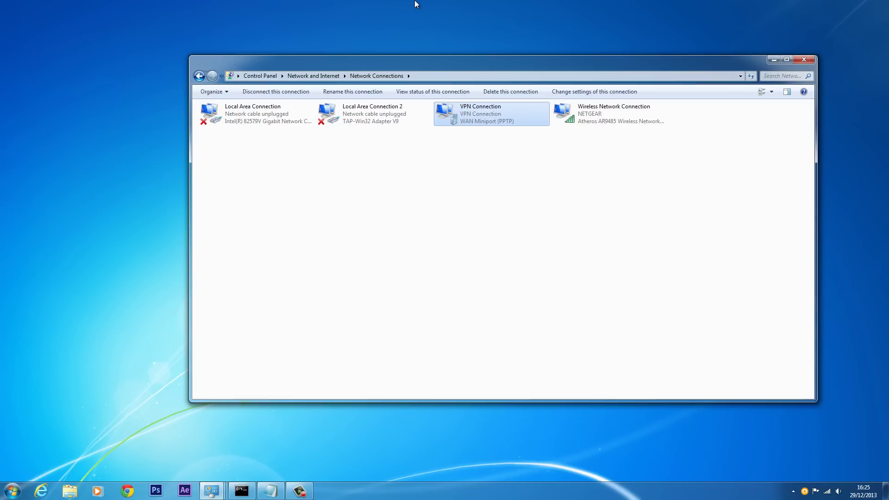
Inspect the VPN Connection's properties and close them without changes
right_click(500, 110)
click(527, 202)
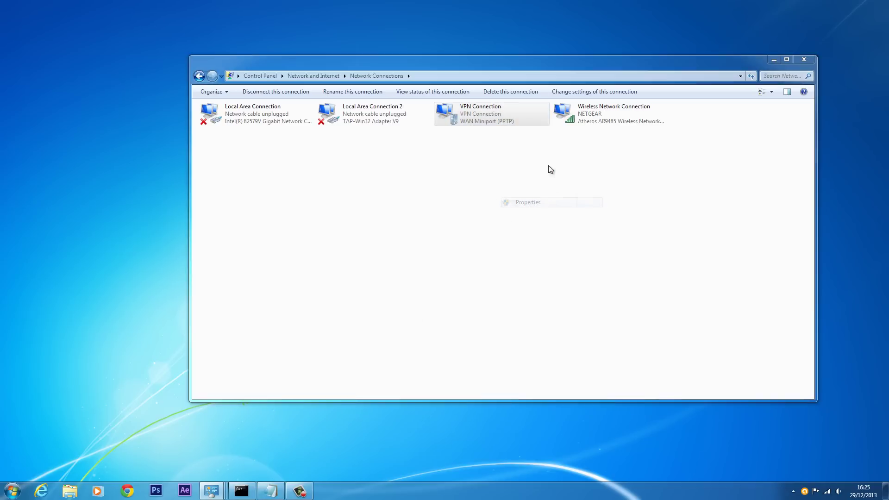
click(577, 123)
right_click(483, 116)
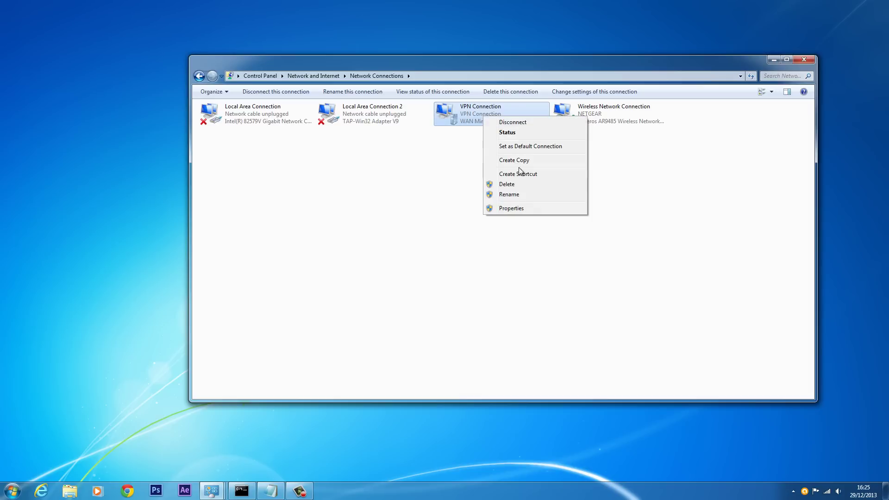
click(464, 141)
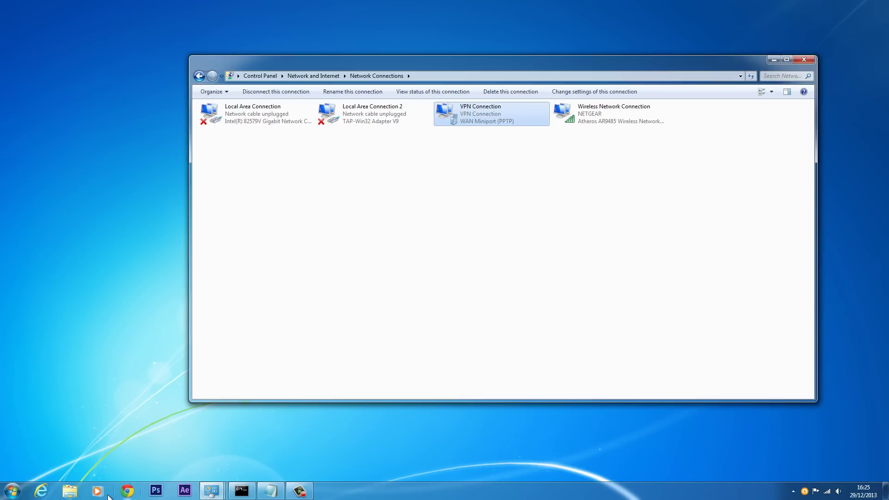
click(128, 492)
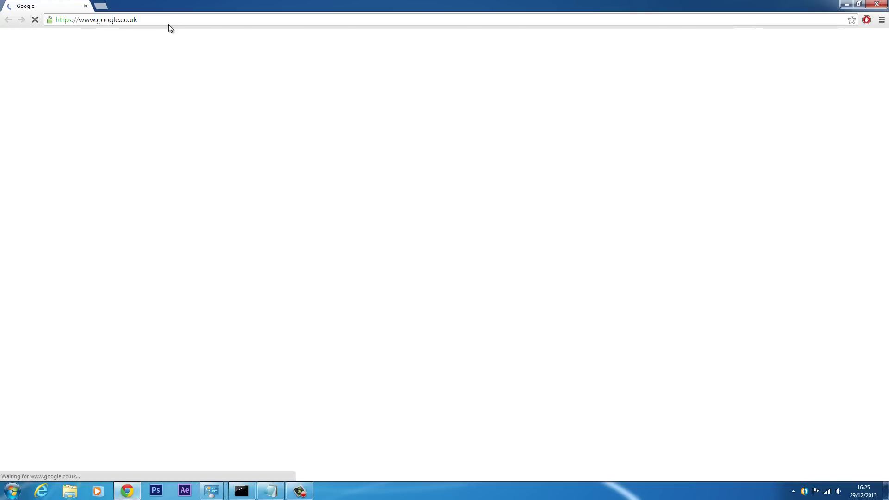
click(170, 21)
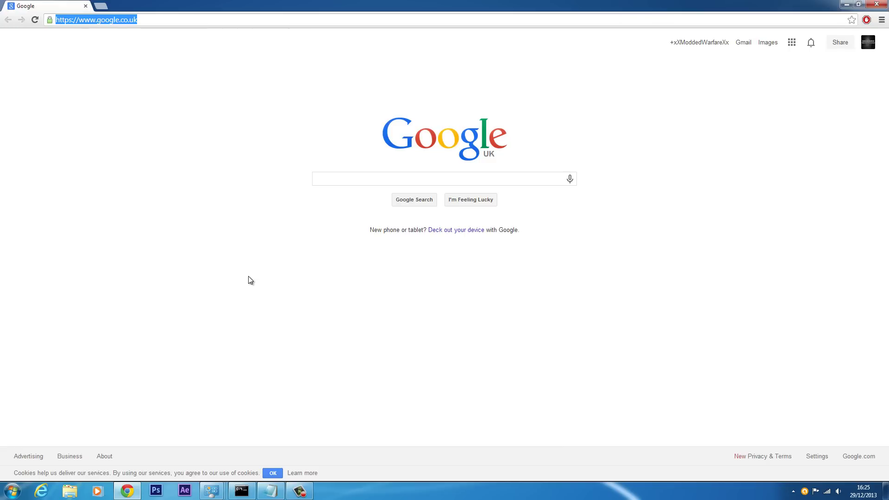
key(BackSpace)
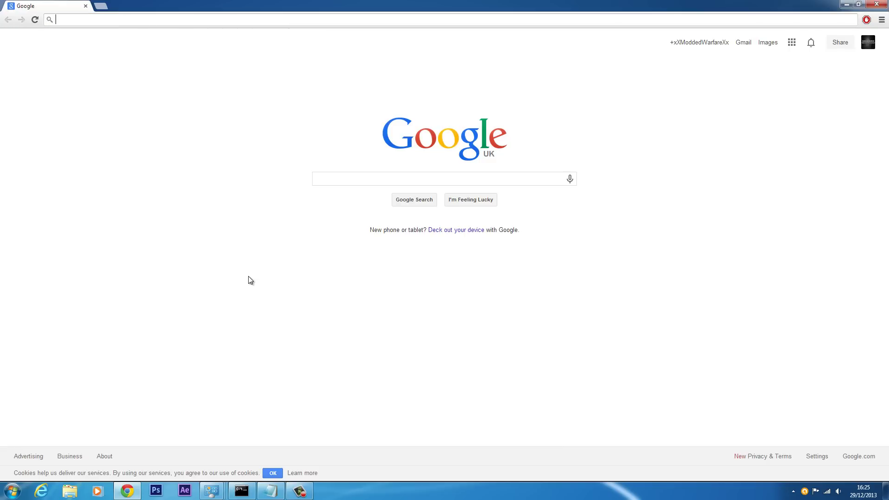
text(whatismyip.com)
key(Return)
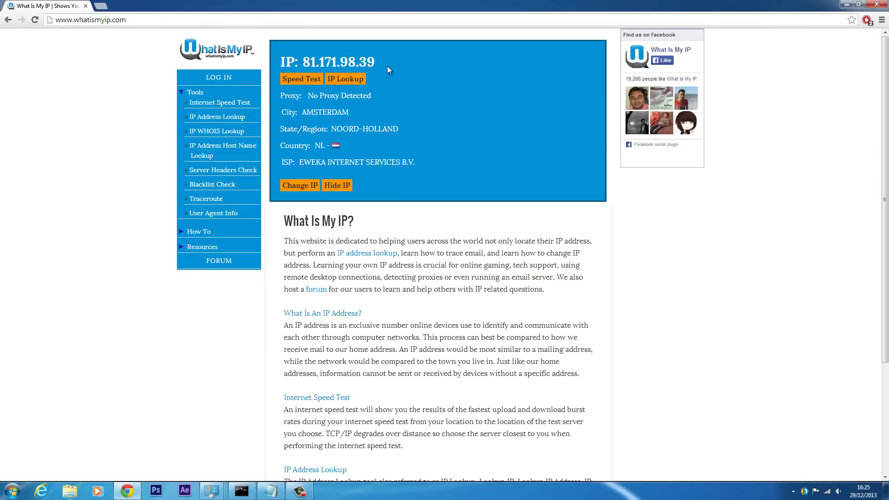
drag(390, 70, 302, 56)
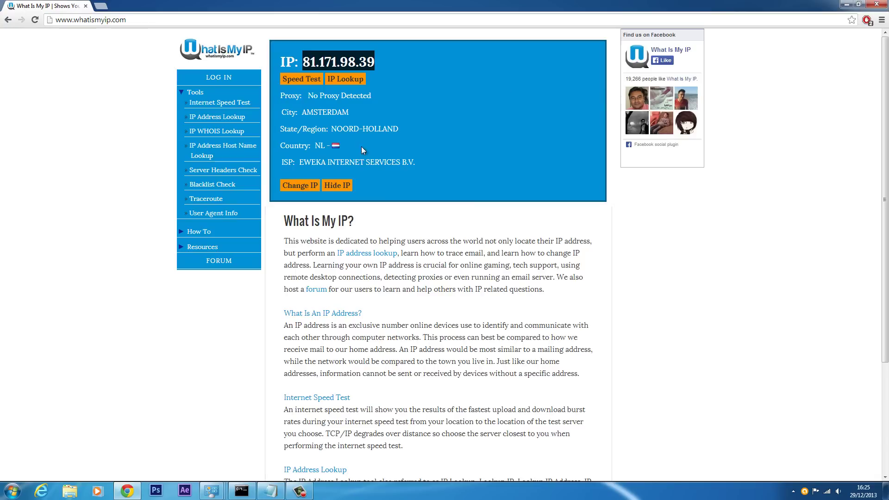
Look up 81.171.98.39 and highlight the IP2Location Amsterdam, NL and IP Address Labs US results
click(352, 83)
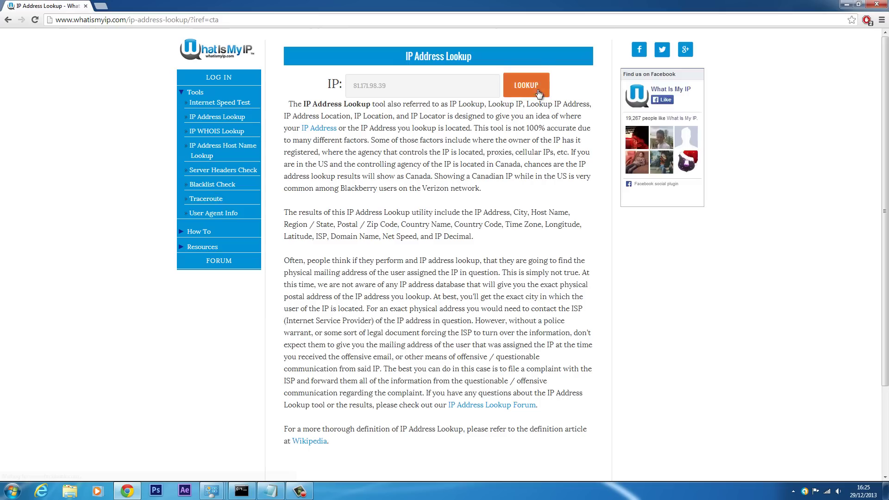
click(526, 85)
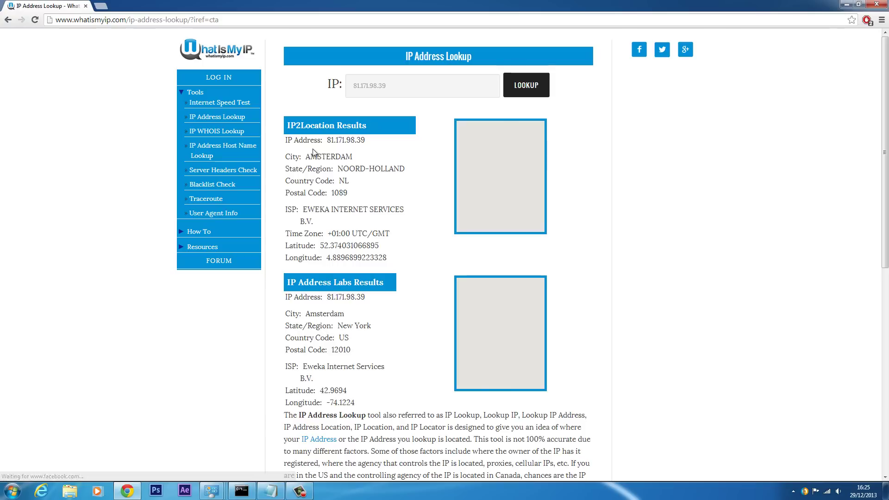
drag(307, 157, 397, 254)
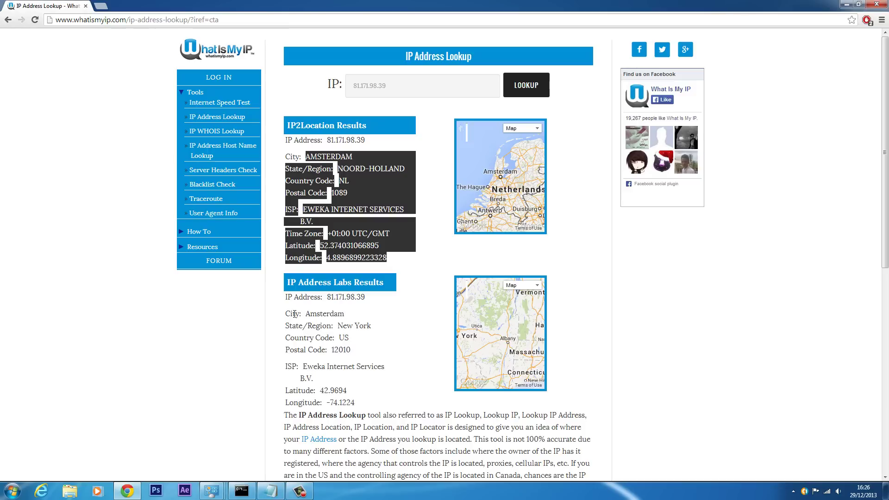
drag(294, 314, 366, 340)
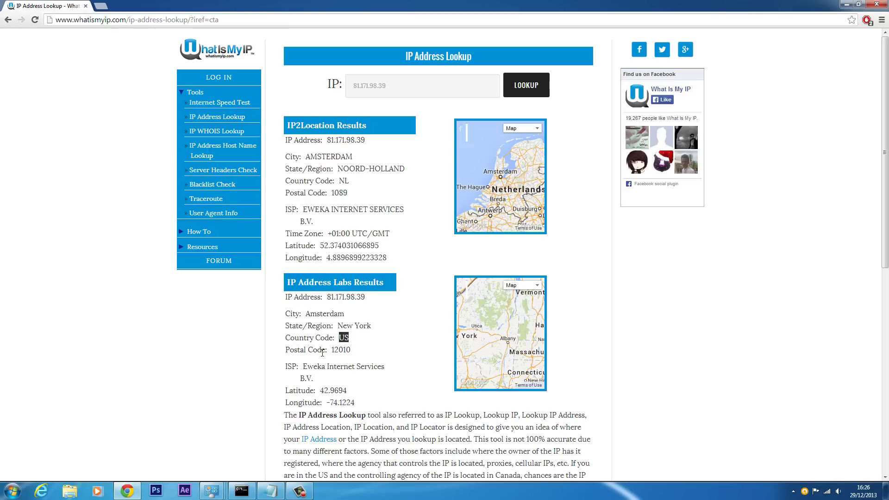
drag(302, 366, 352, 366)
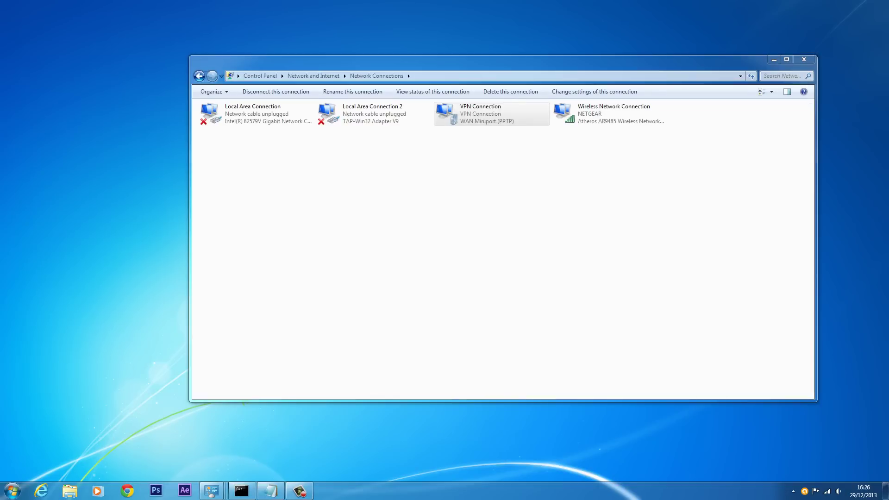
Disconnect the PPTP VPN Connection from its context menu and check its status
drag(492, 67, 451, 107)
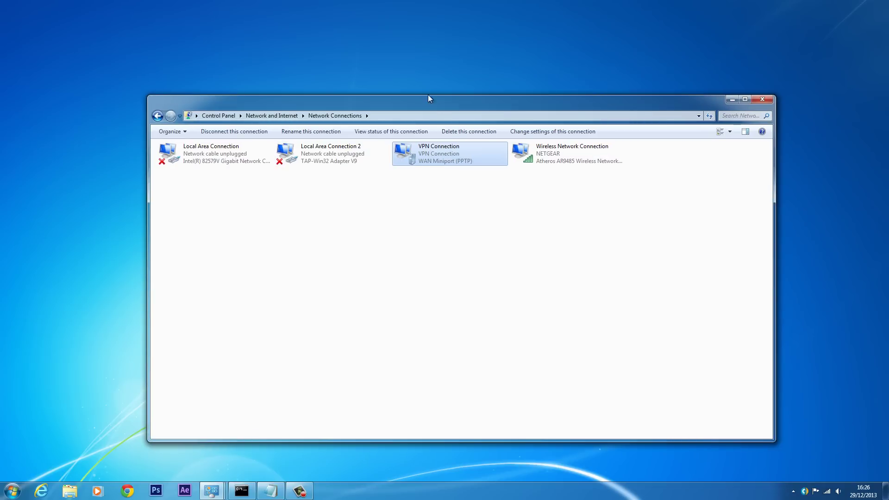
drag(428, 99, 386, 63)
right_click(423, 114)
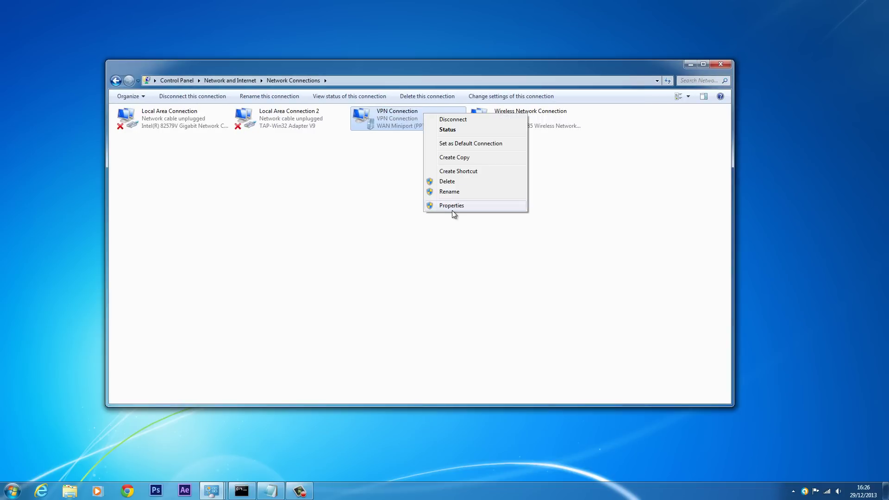
click(465, 120)
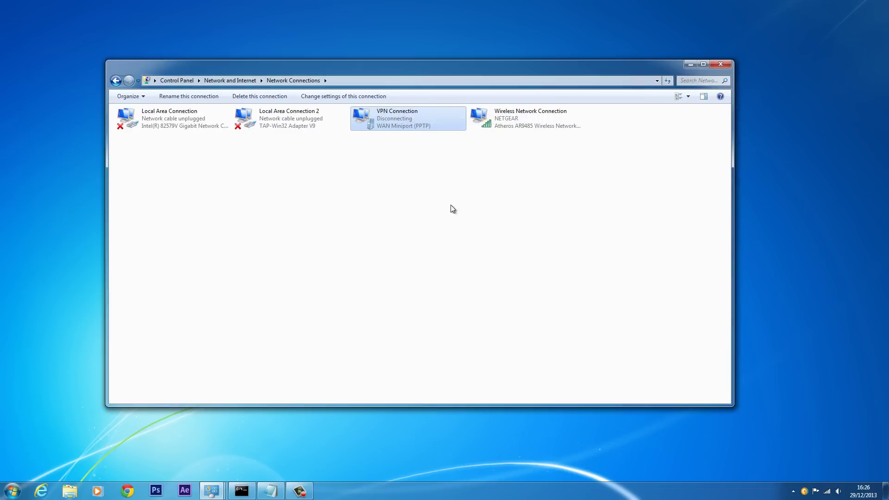
drag(396, 76, 435, 71)
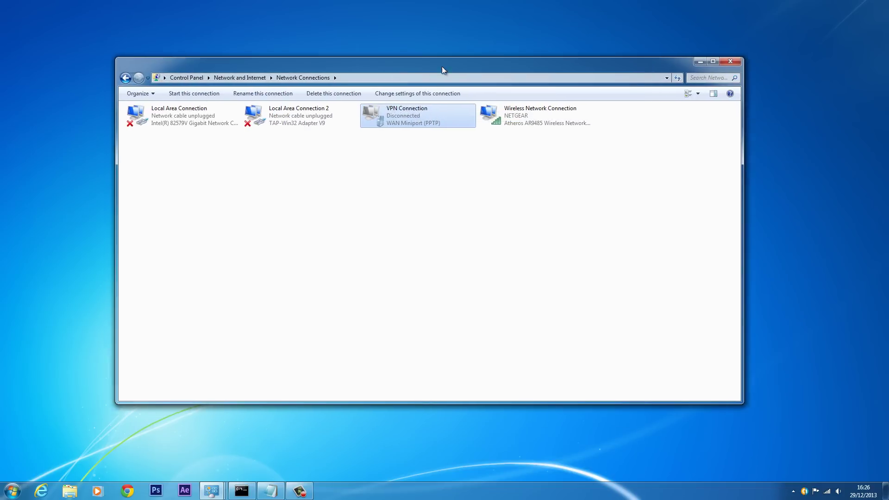
click(396, 307)
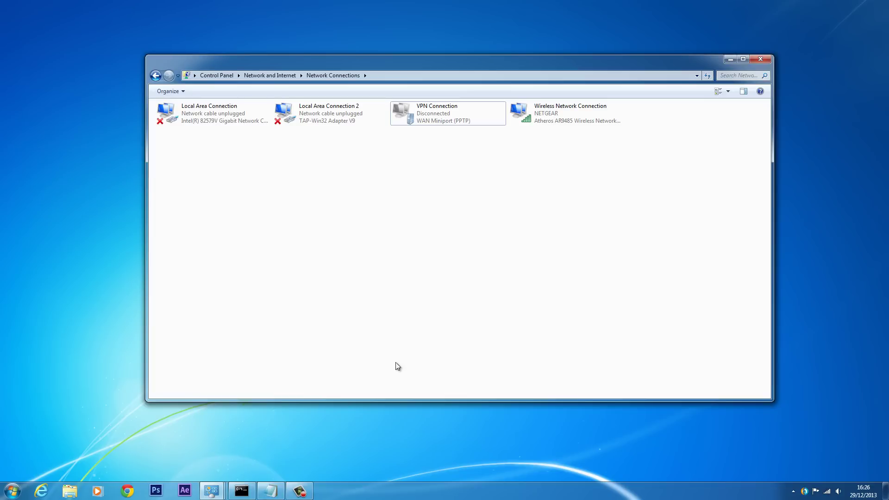
click(439, 119)
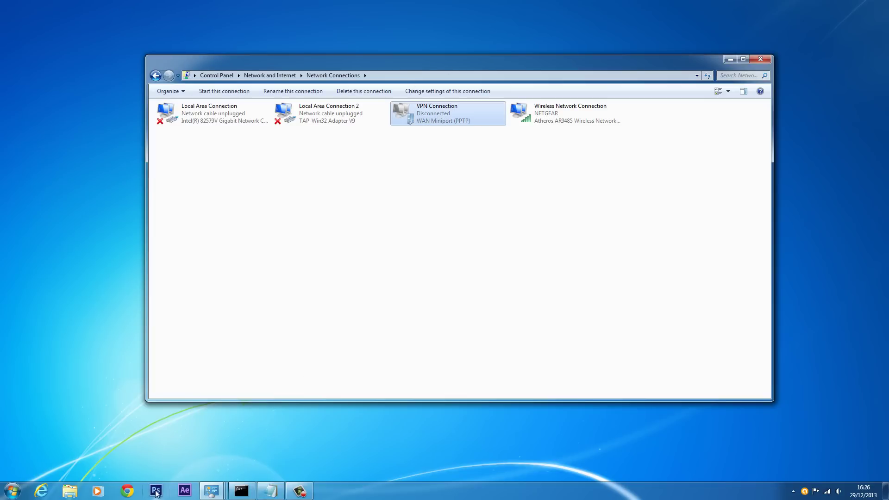
Launch Wireshark and start a capture on the Wireless Network Connection interface
click(12, 491)
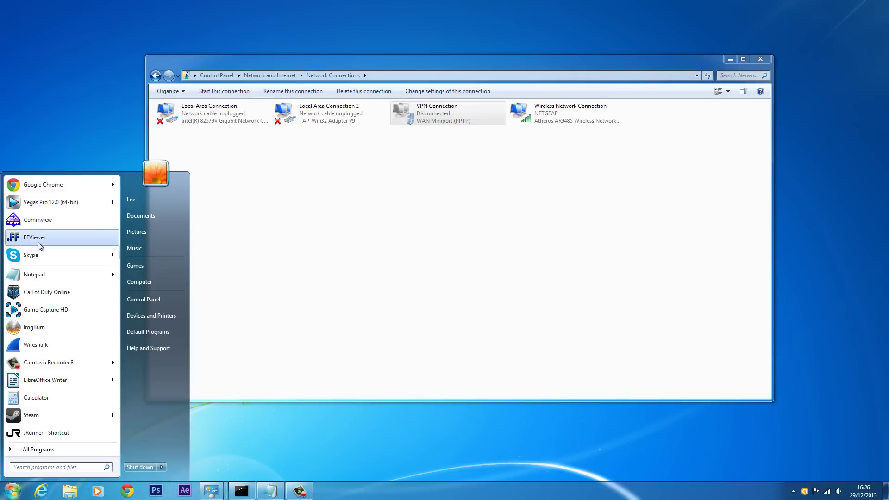
click(34, 347)
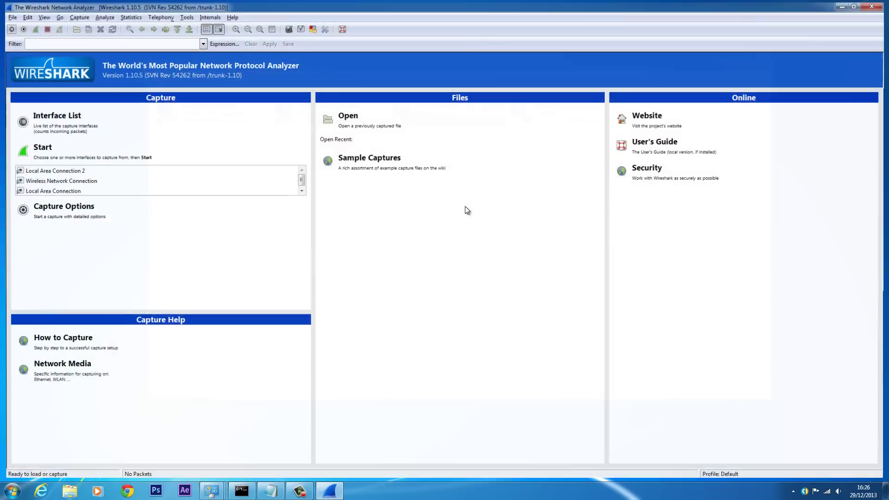
click(52, 116)
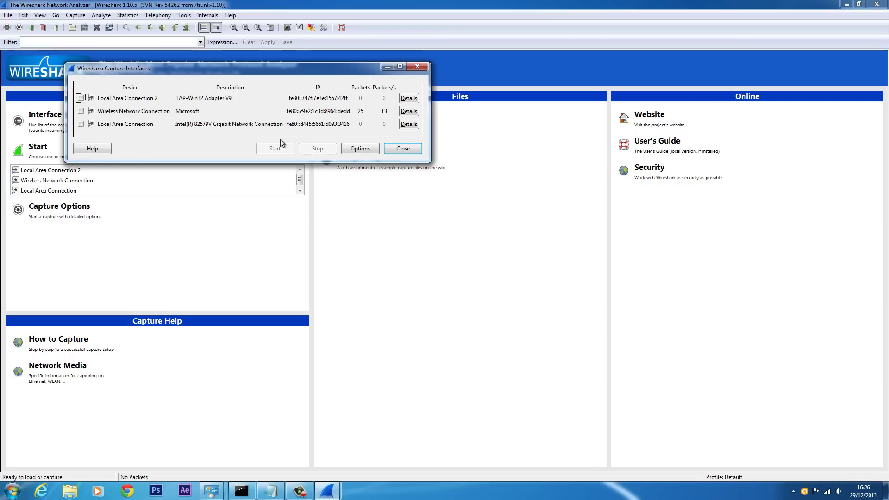
click(81, 111)
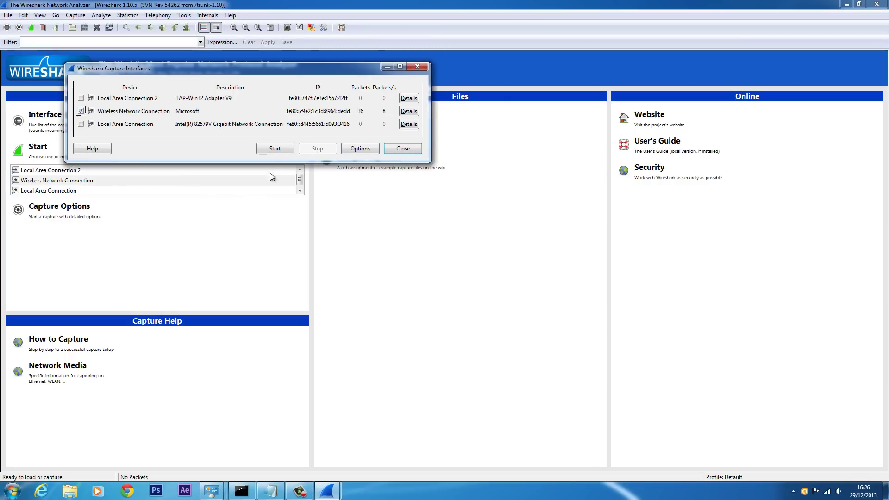
click(274, 148)
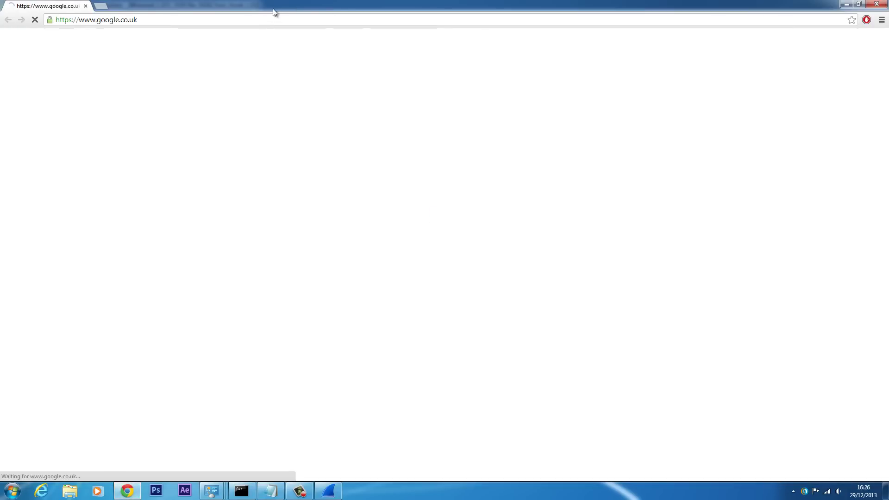
double_click(273, 8)
drag(407, 124, 567, 301)
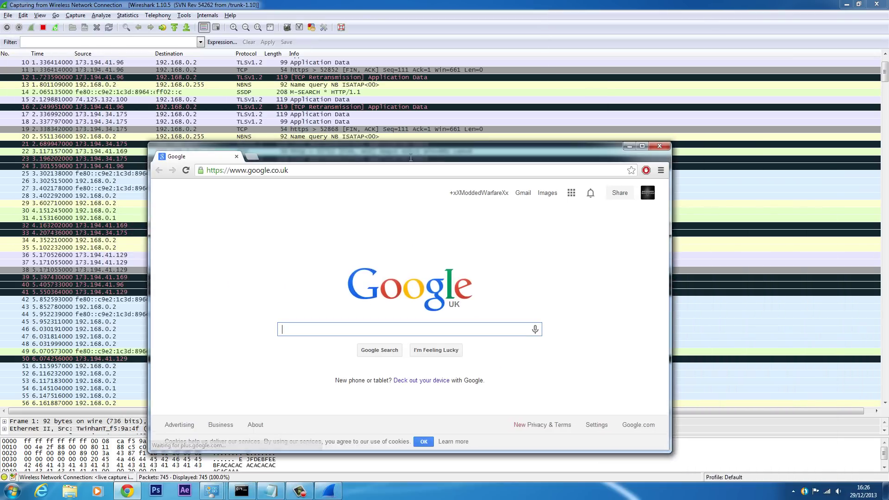
click(363, 172)
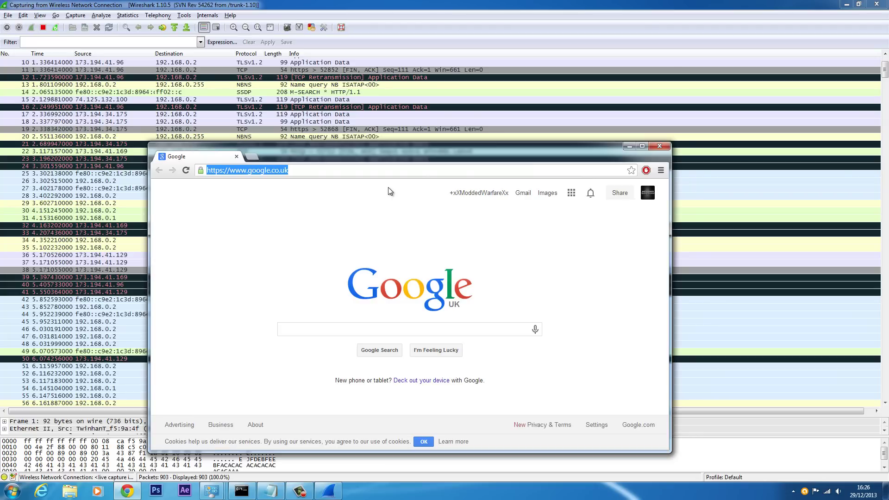
text(hack)
key(Return)
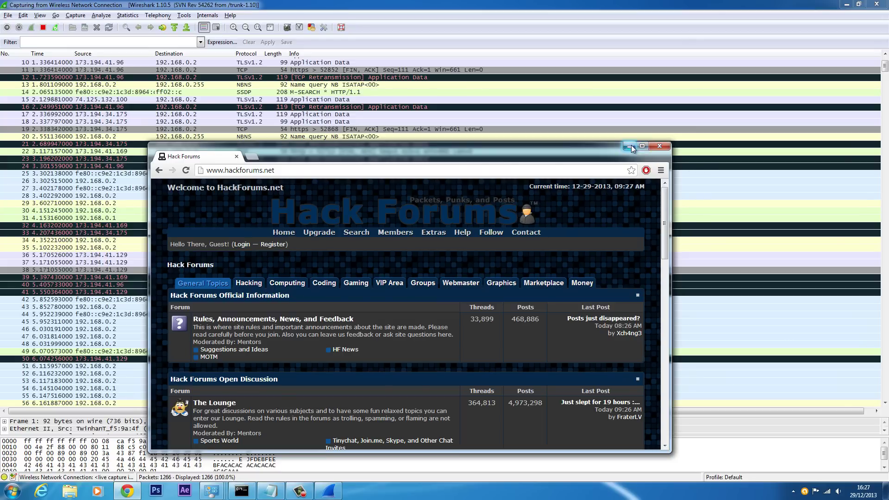
click(630, 146)
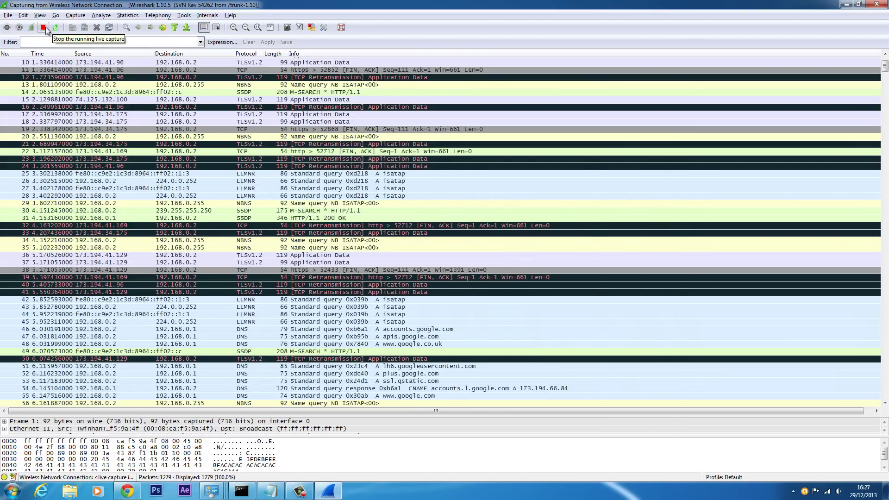
scroll(355, 233, down, 9)
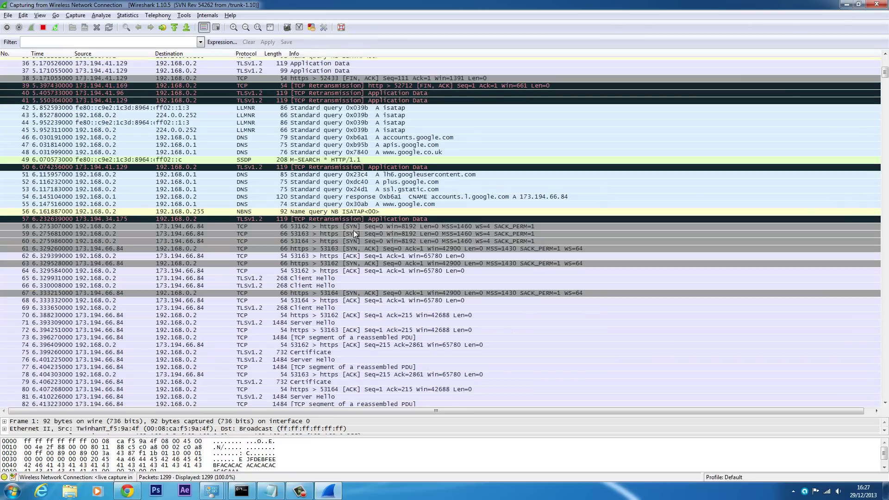
scroll(350, 238, down, 5)
scroll(350, 238, up, 17)
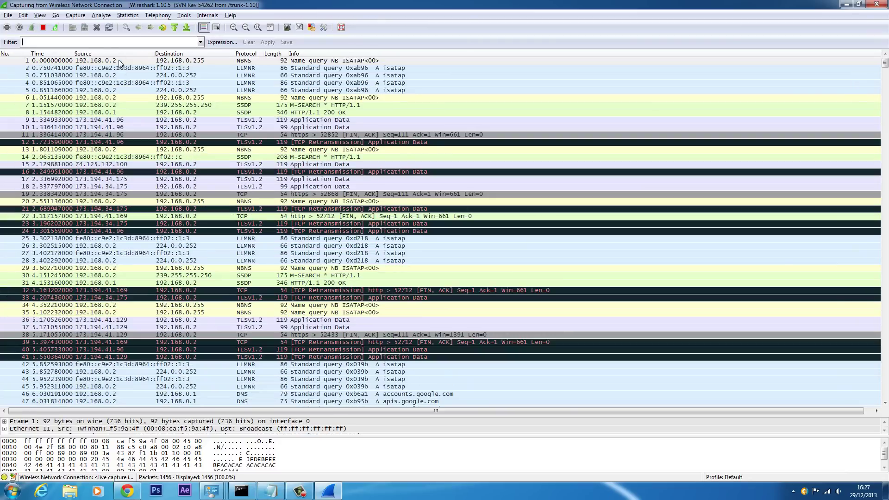
scroll(352, 201, down, 19)
scroll(352, 202, up, 19)
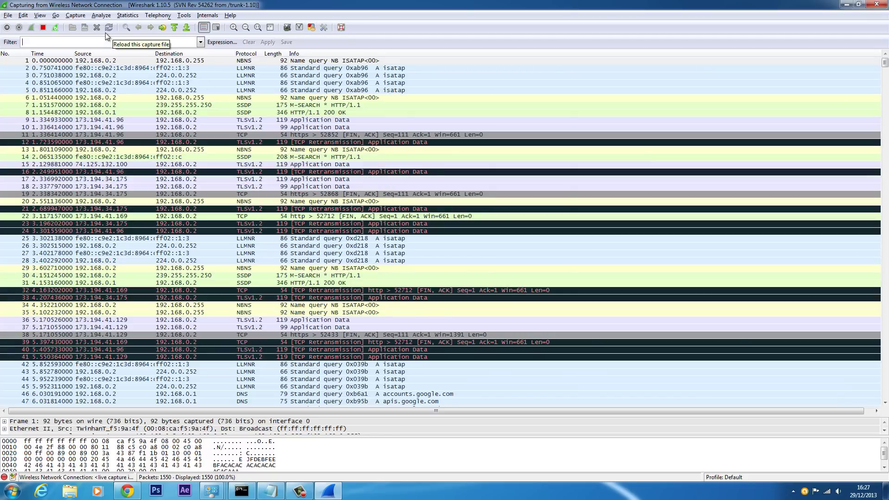
Stop the capture, apply the ip.addr == 192.168.0.2 filter from history, and browse the results
click(42, 28)
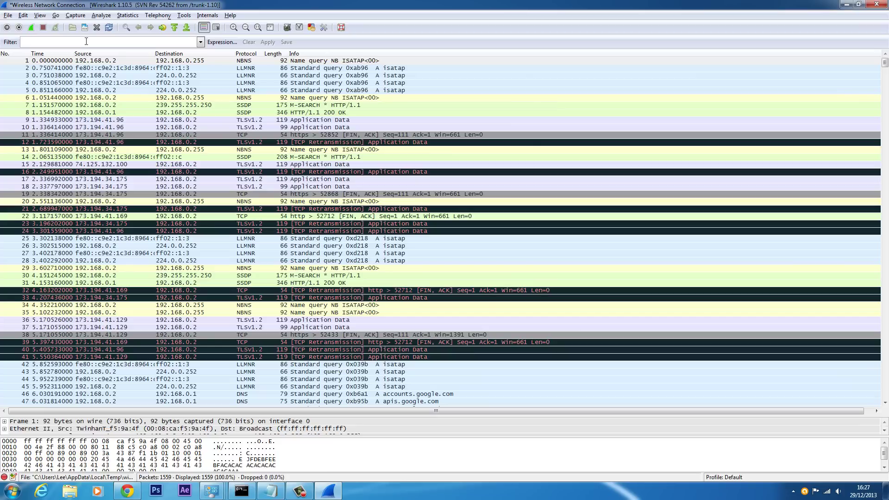
text(ip)
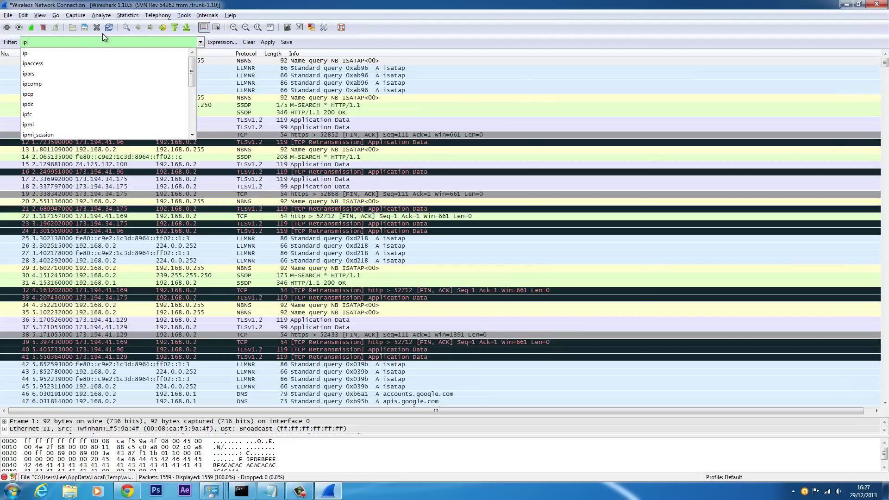
click(200, 43)
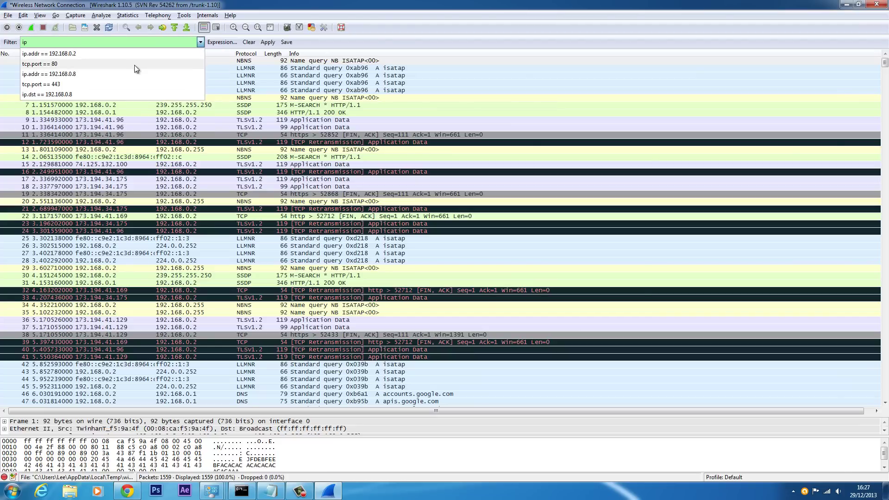
click(101, 51)
click(267, 42)
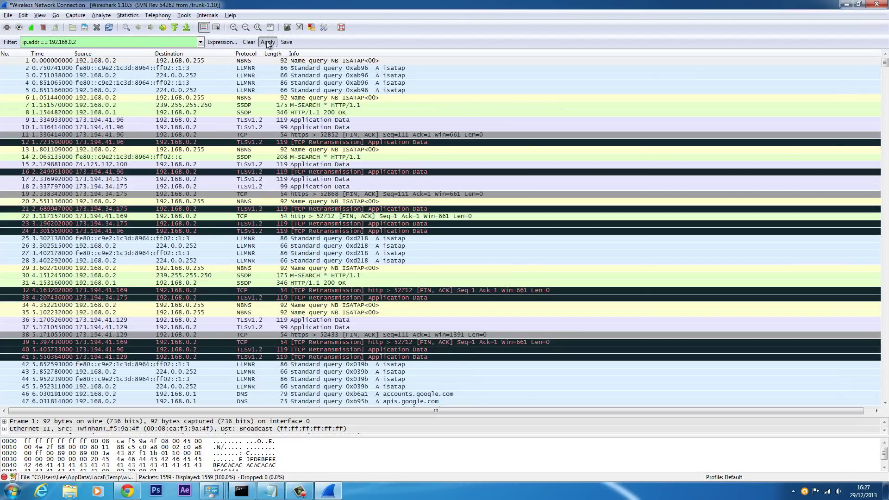
scroll(452, 220, down, 20)
scroll(458, 211, down, 10)
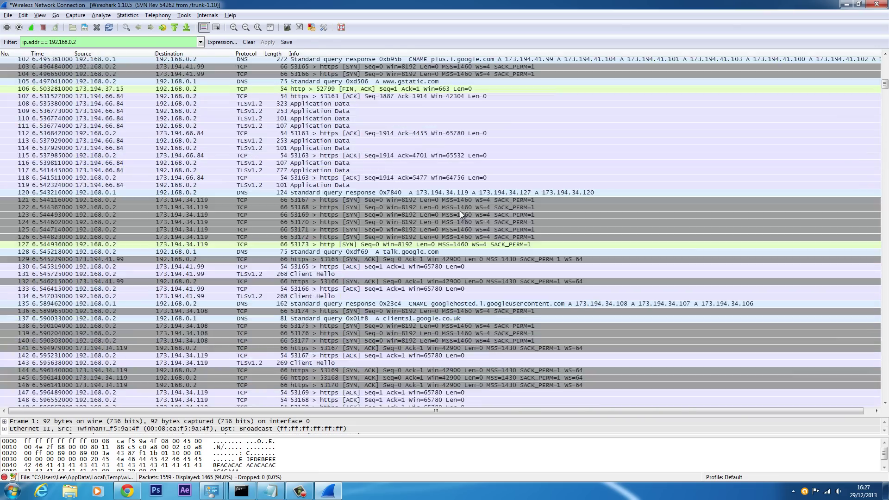
scroll(461, 213, up, 16)
scroll(469, 232, down, 6)
scroll(469, 251, down, 20)
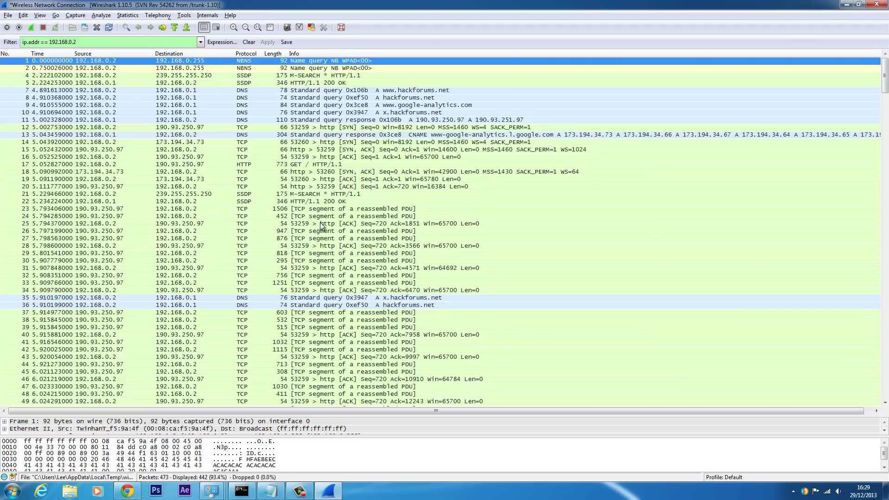
Inspect DNS queries 35 and 36, opening packet 36 (hackforums.net) in its own window
scroll(446, 174, down, 1)
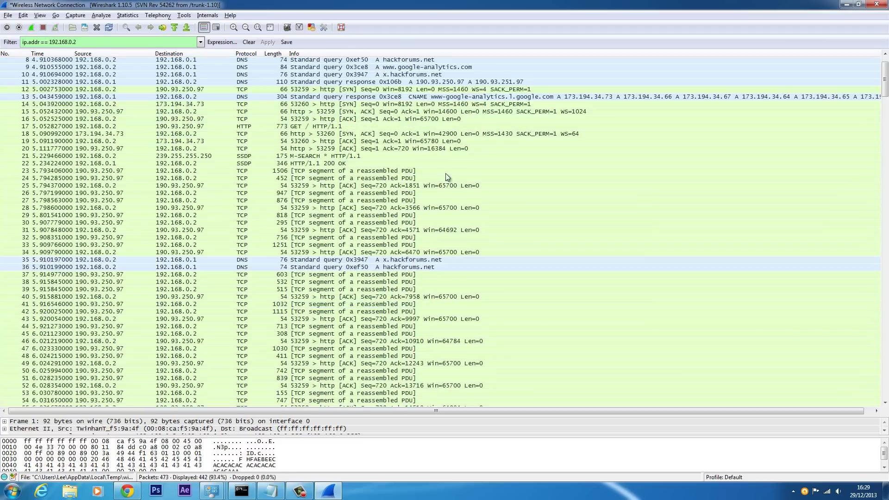
scroll(451, 185, up, 1)
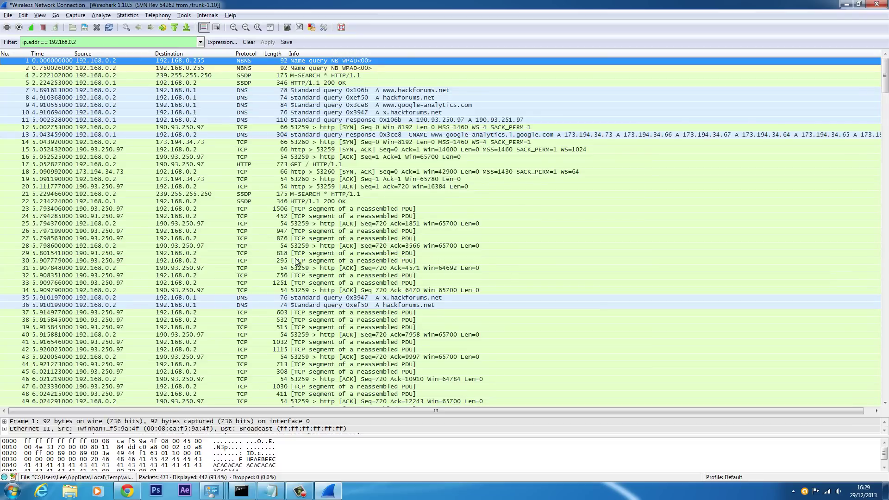
click(286, 298)
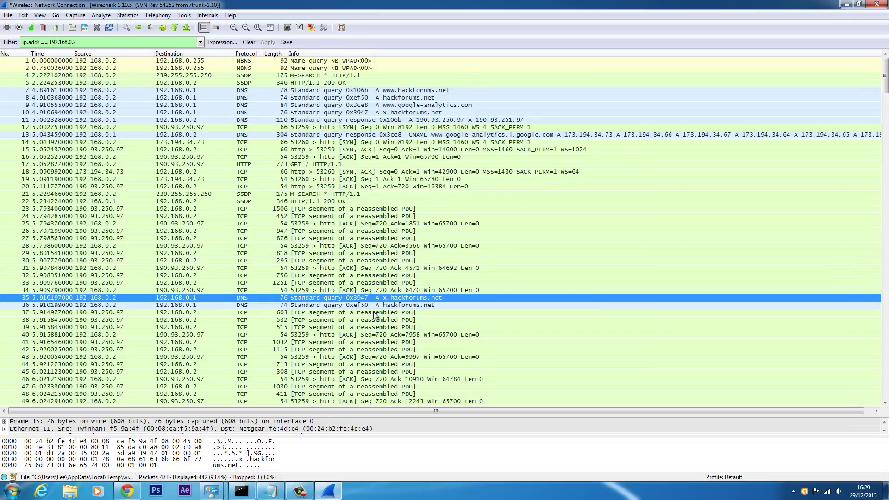
click(399, 307)
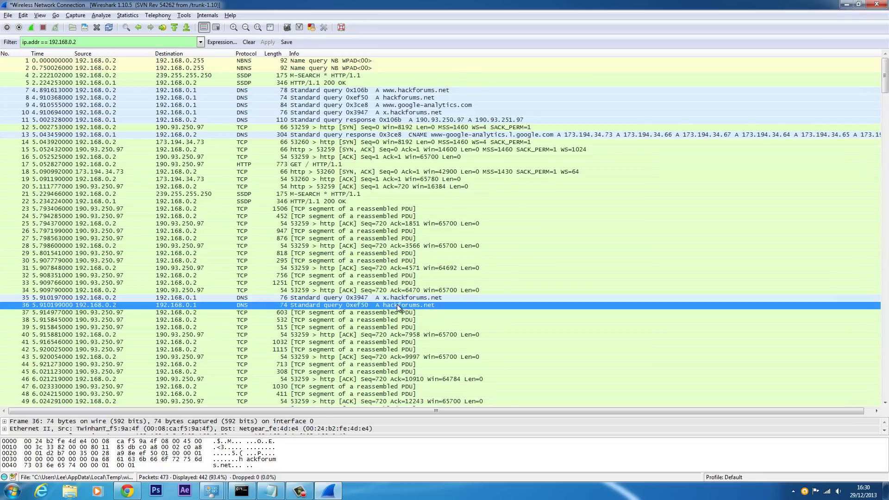
double_click(399, 307)
click(269, 88)
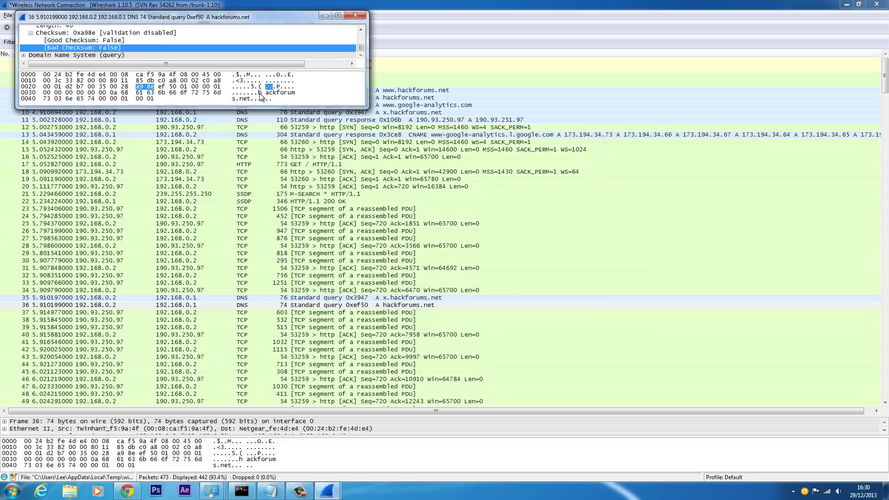
click(264, 97)
click(355, 15)
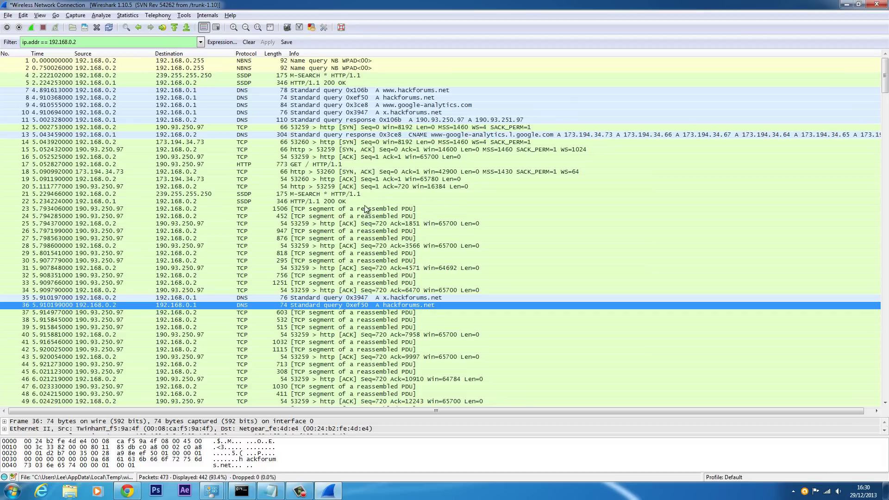
scroll(370, 226, down, 11)
scroll(370, 226, up, 11)
Connect the PPTP VPN Connection with the account password, then return to Wireshark
click(843, 6)
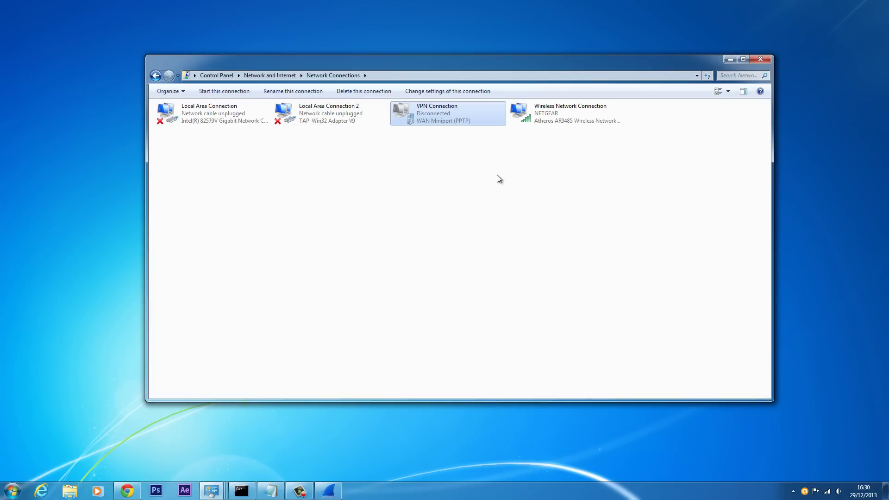
right_click(441, 116)
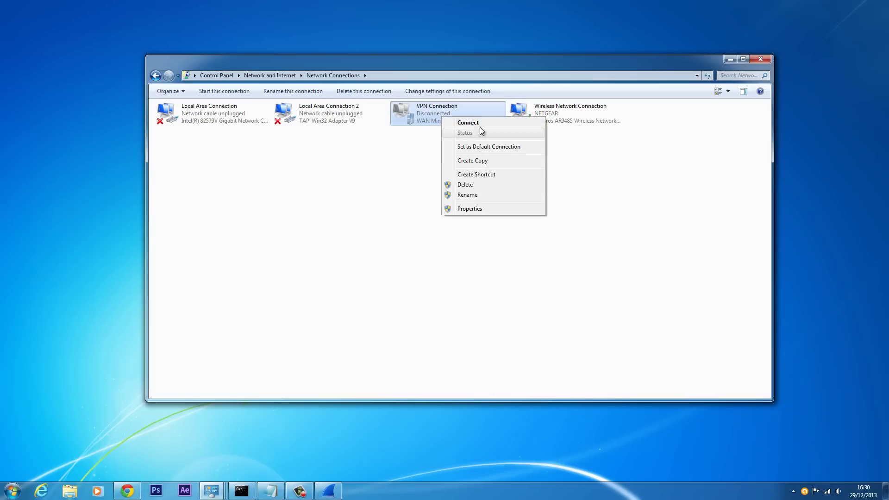
click(524, 288)
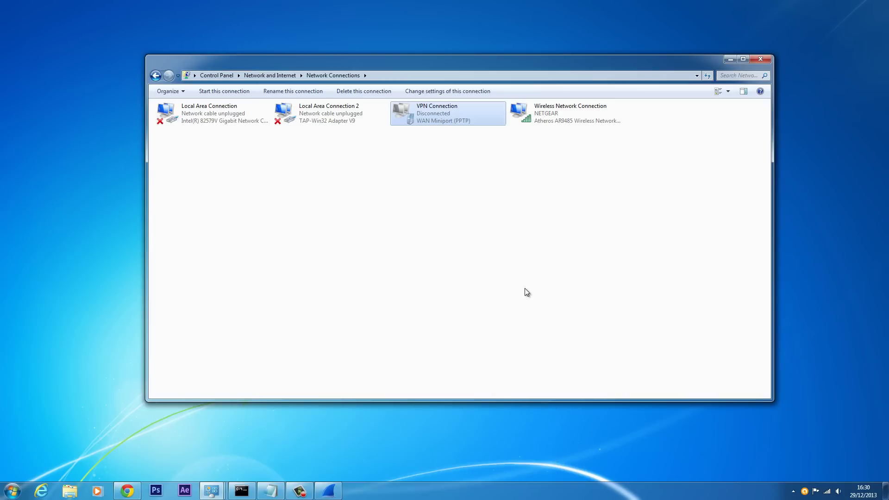
right_click(438, 122)
click(451, 129)
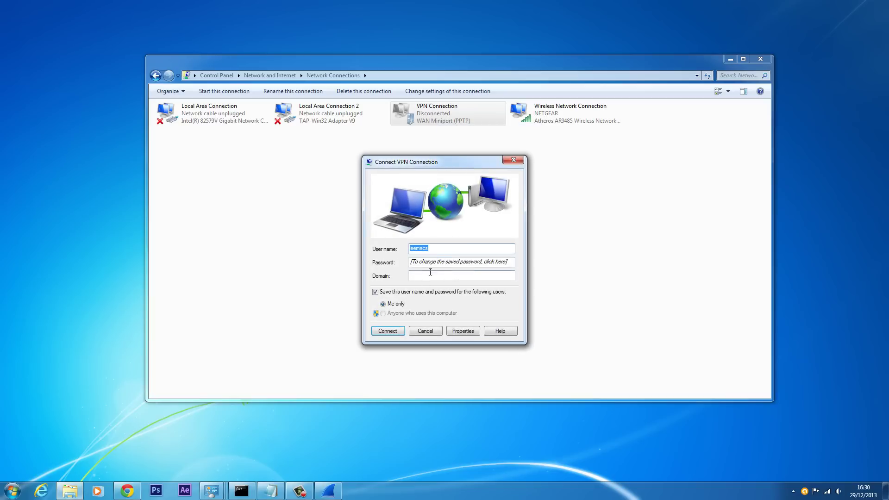
click(440, 261)
drag(450, 165, 410, 164)
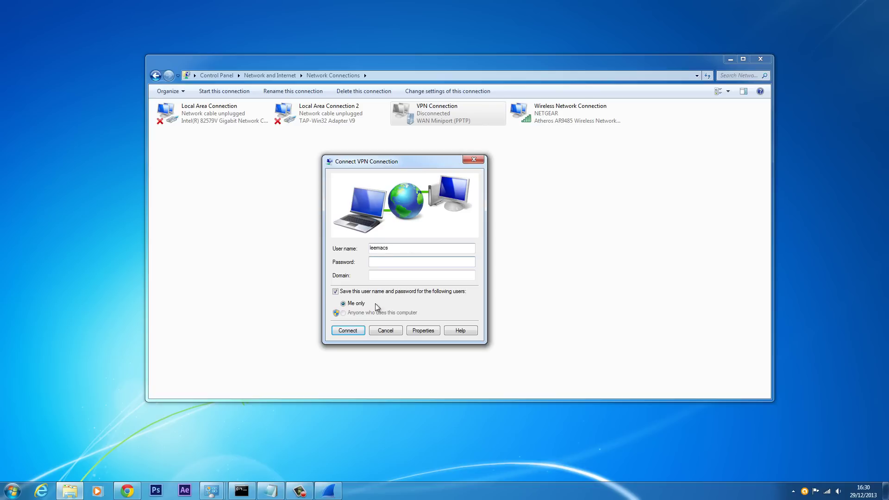
text(*********)
key(Return)
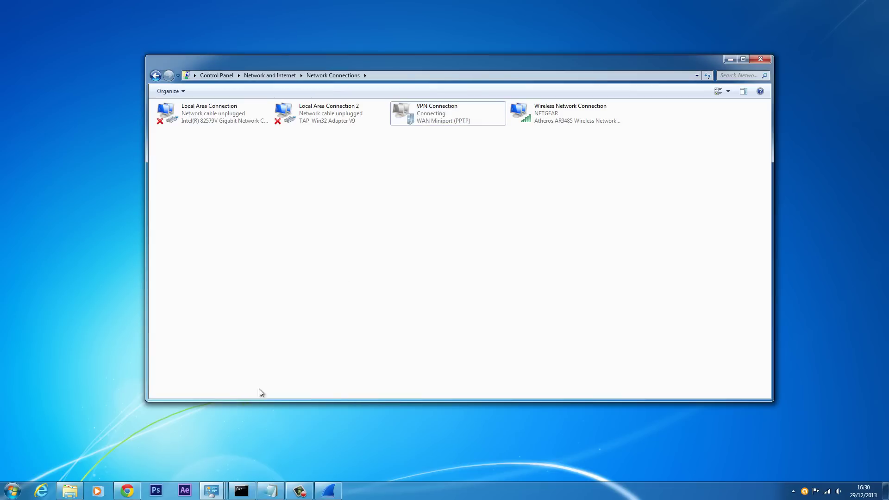
click(319, 493)
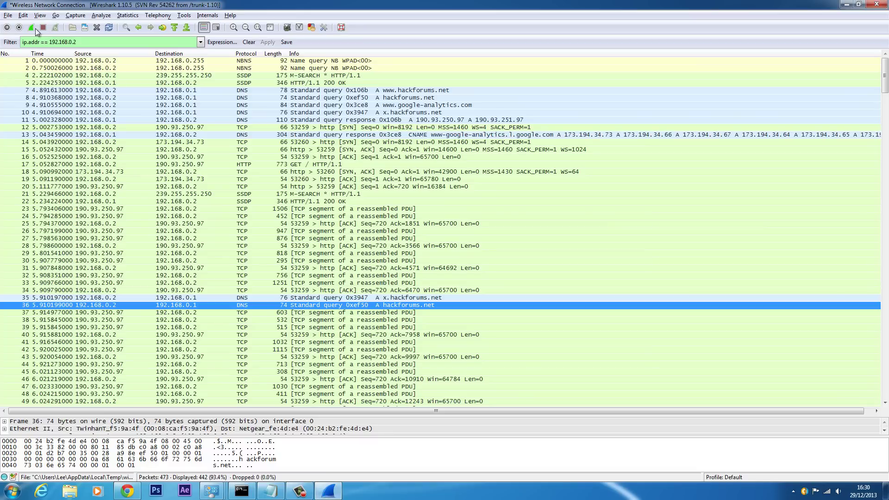
Capture a fresh trace, discarding the old one, while reloading hackforums.net over the VPN
click(31, 28)
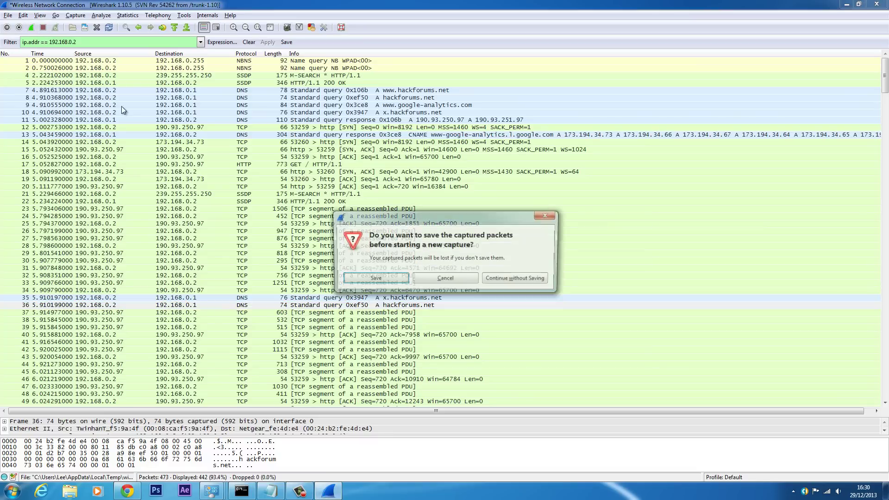
click(495, 279)
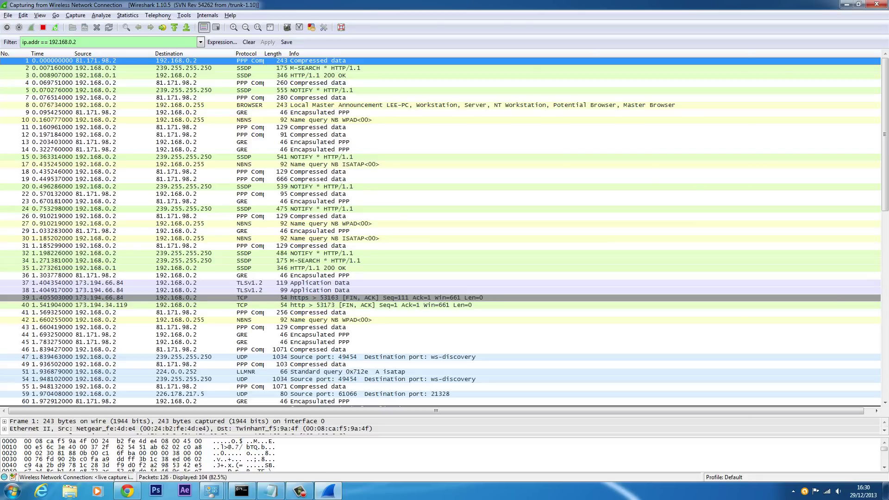
click(127, 491)
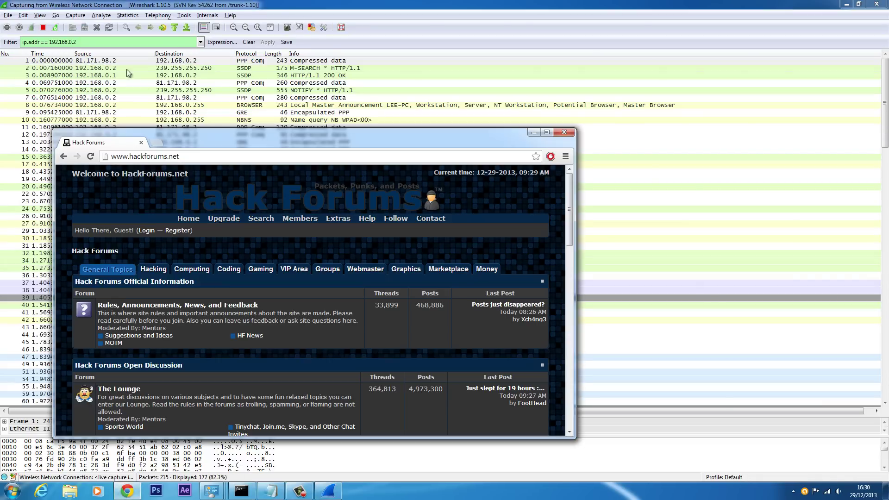
click(92, 157)
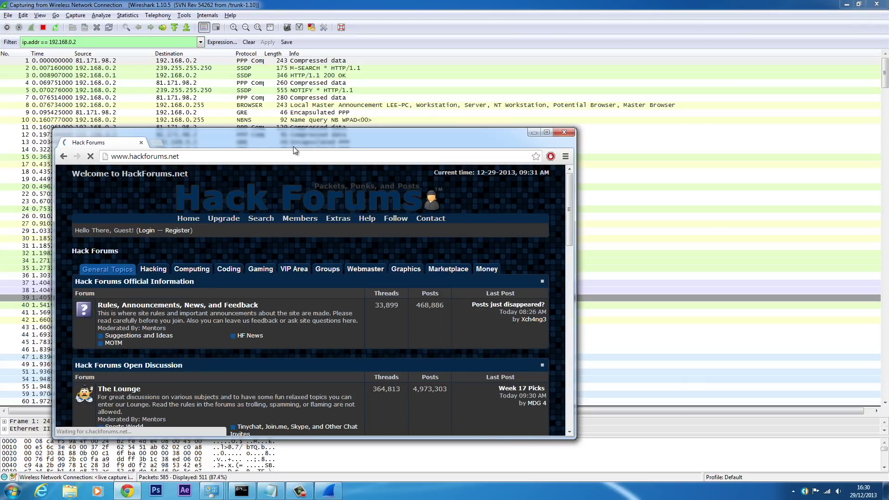
drag(294, 143, 271, 173)
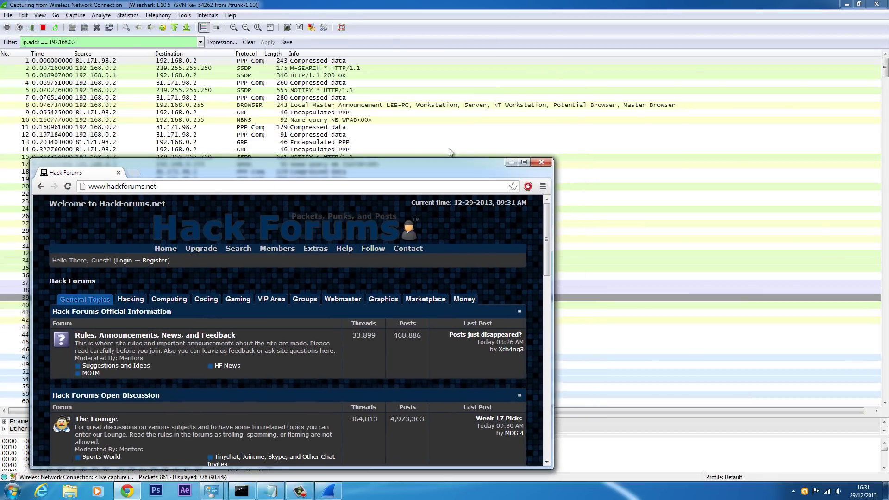
click(512, 165)
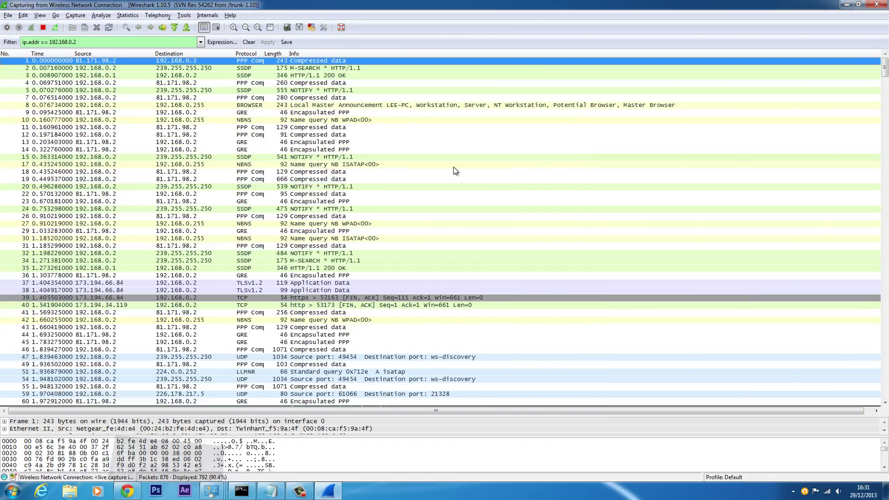
click(45, 28)
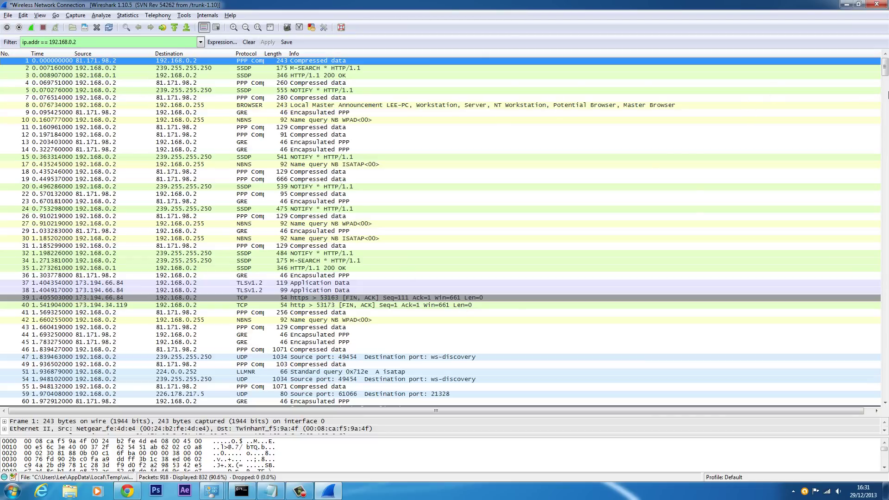
Scroll to the PPP compressed data packets and inspect packets 758, 757 and 773
drag(885, 70, 886, 351)
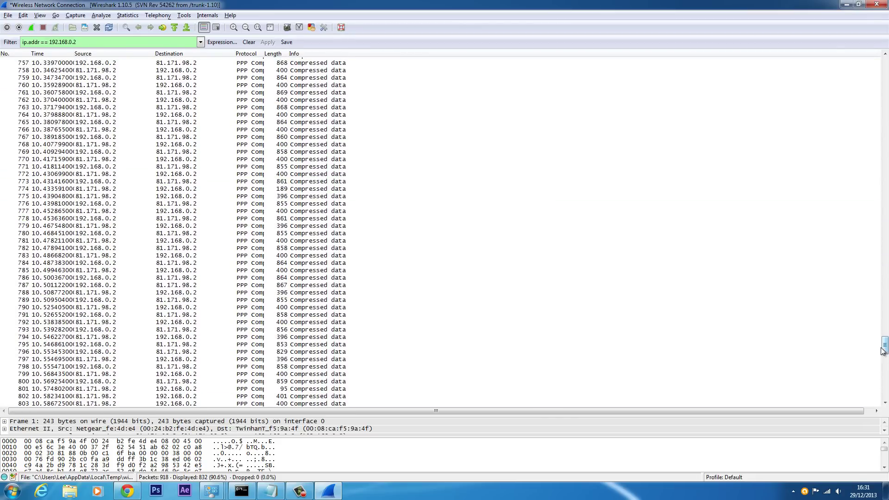
click(241, 73)
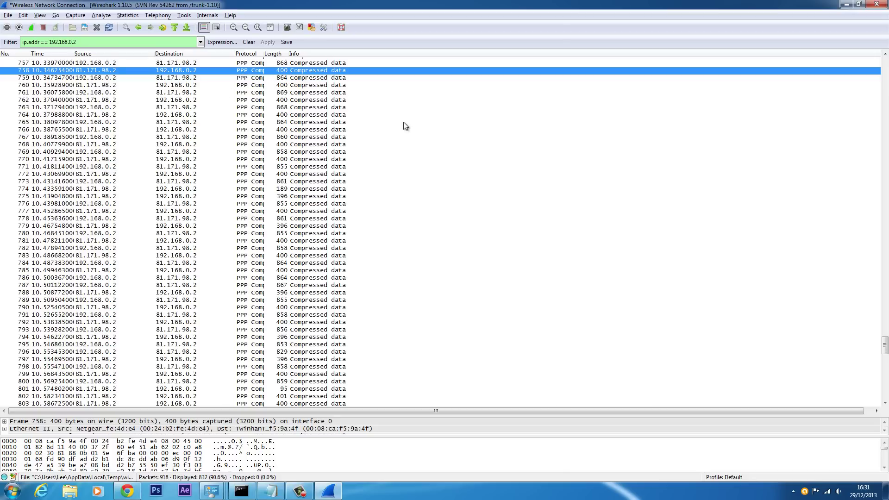
scroll(278, 259, up, 1)
scroll(273, 266, down, 1)
scroll(277, 264, up, 7)
scroll(277, 264, down, 5)
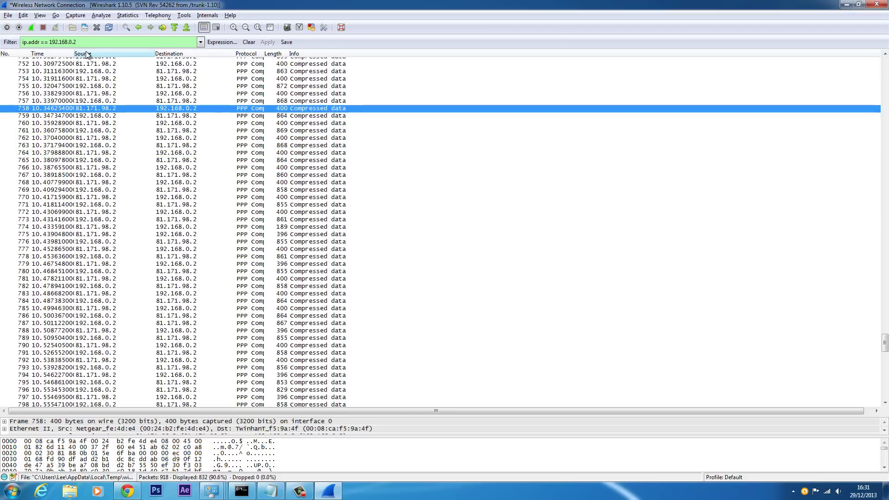
click(111, 101)
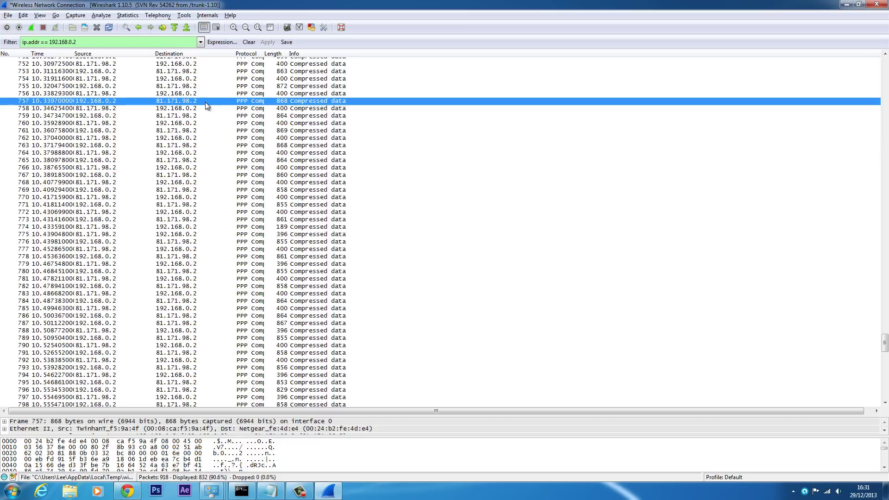
click(98, 111)
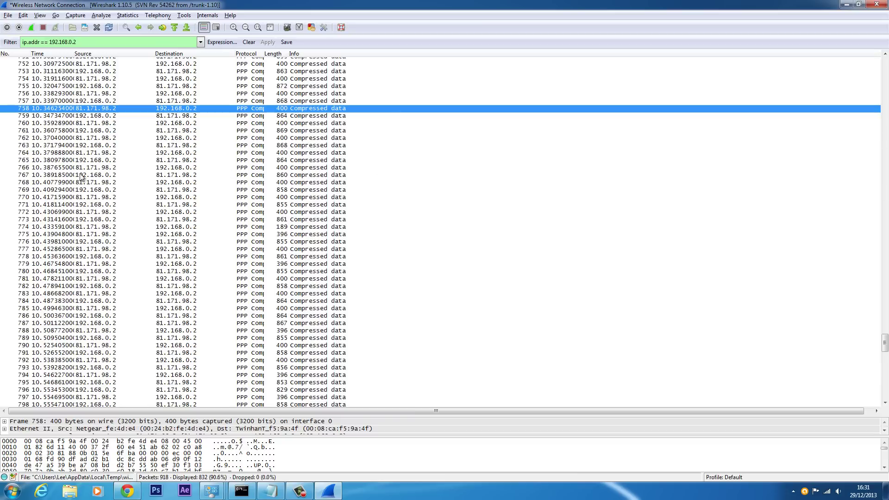
scroll(194, 244, up, 4)
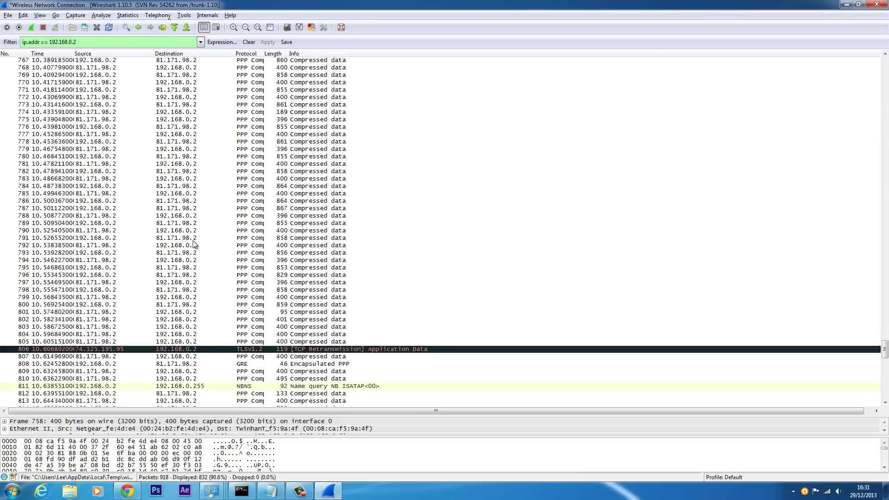
scroll(204, 256, down, 7)
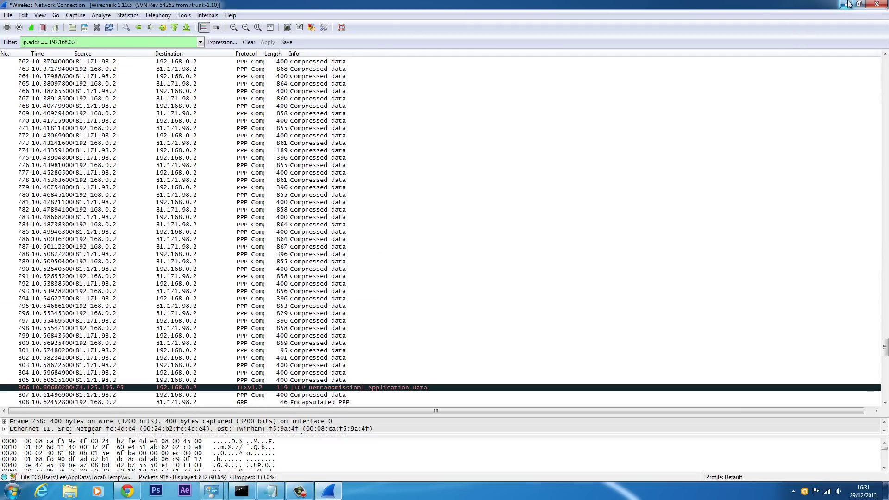
click(233, 143)
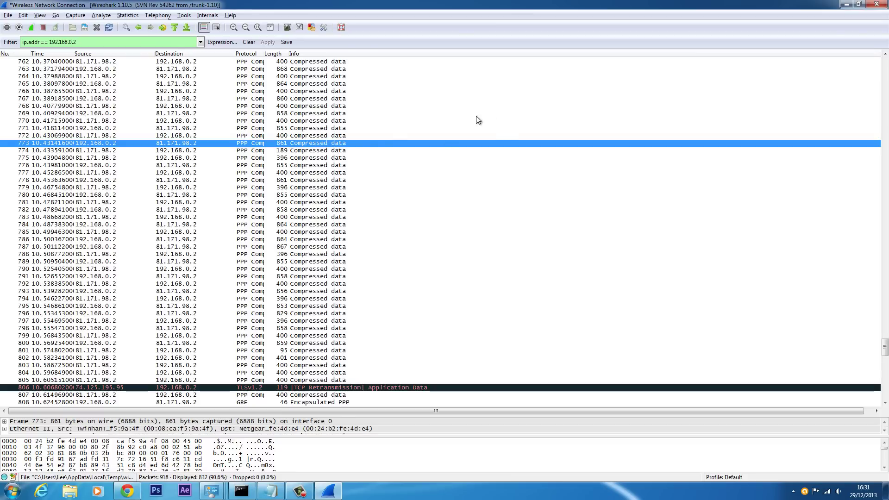
Try deleting the connected VPN Connection, dismiss the error, and check its status
click(846, 4)
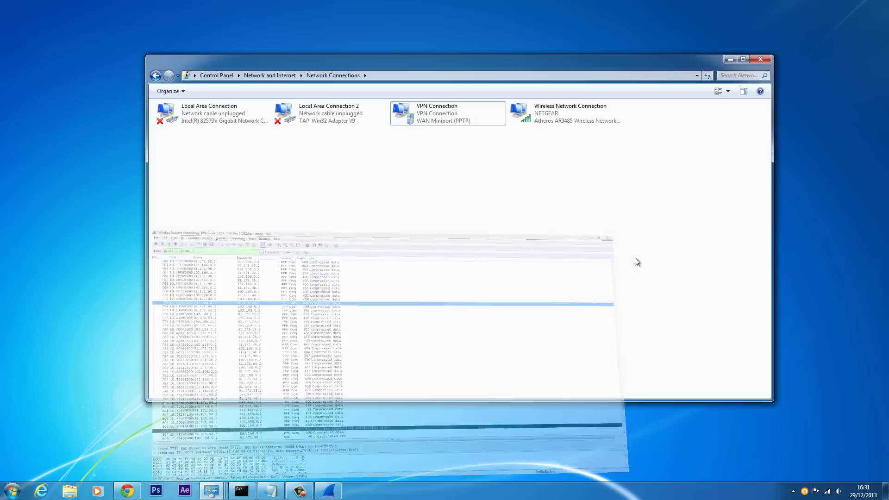
right_click(454, 116)
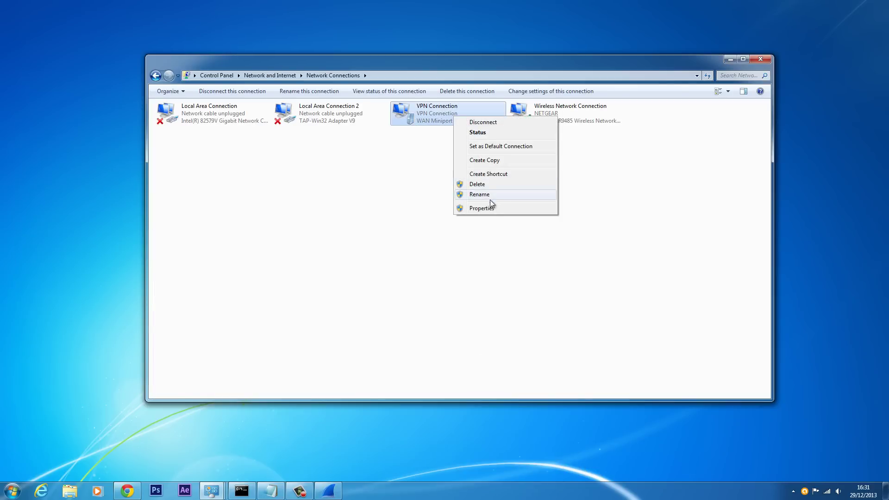
click(489, 183)
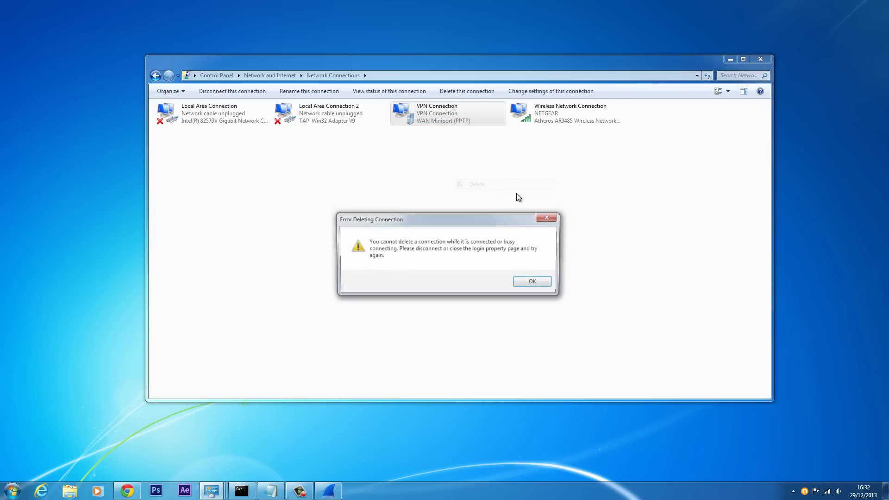
click(539, 284)
right_click(434, 122)
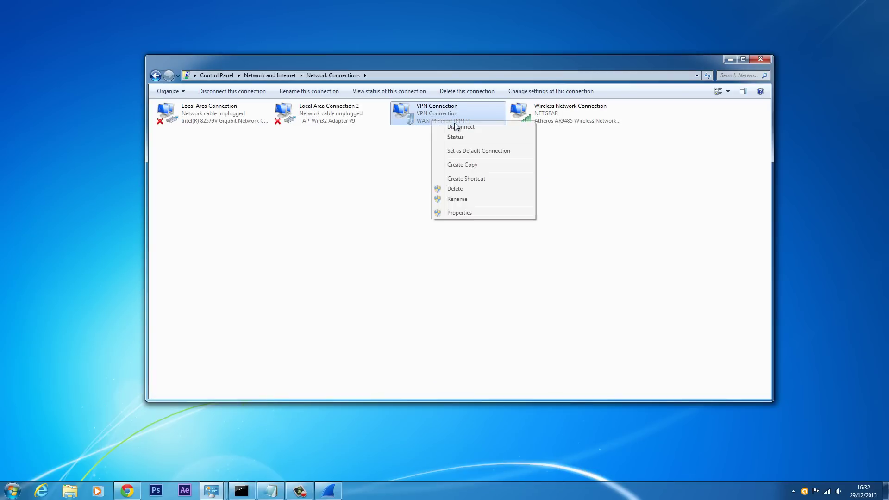
click(456, 135)
click(516, 150)
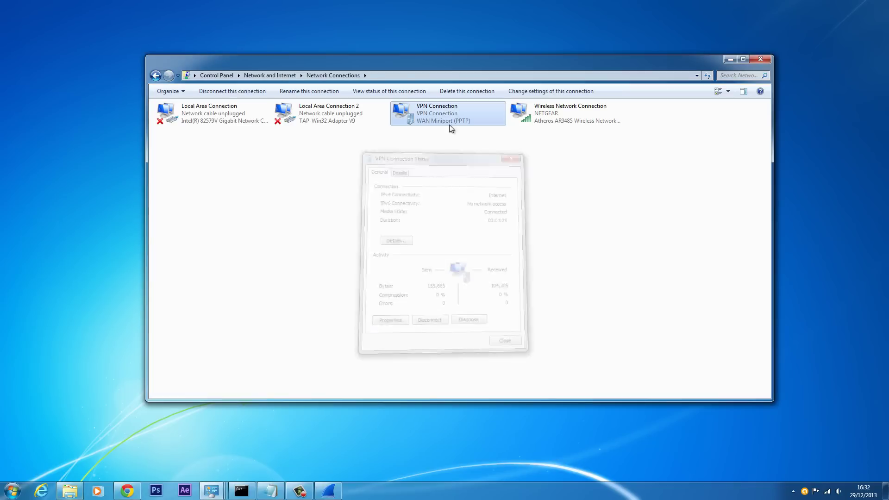
Disconnect the VPN Connection, then delete it and confirm Yes
right_click(449, 124)
click(463, 128)
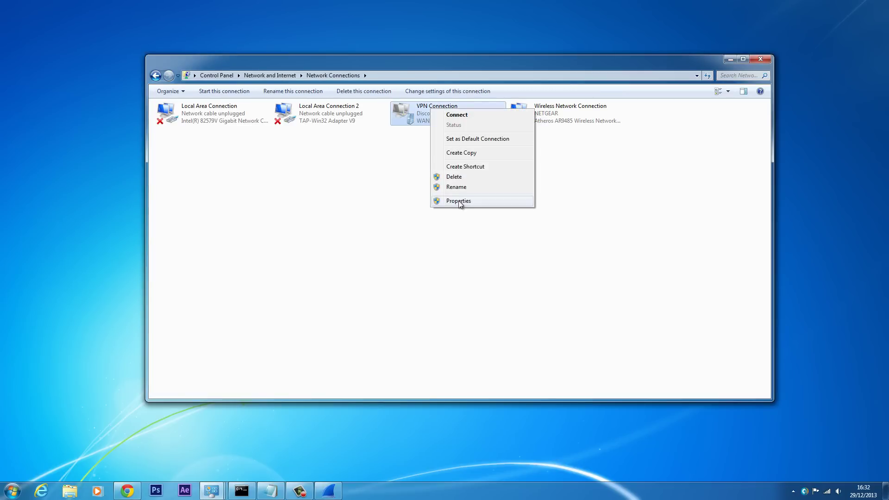
click(452, 177)
click(464, 279)
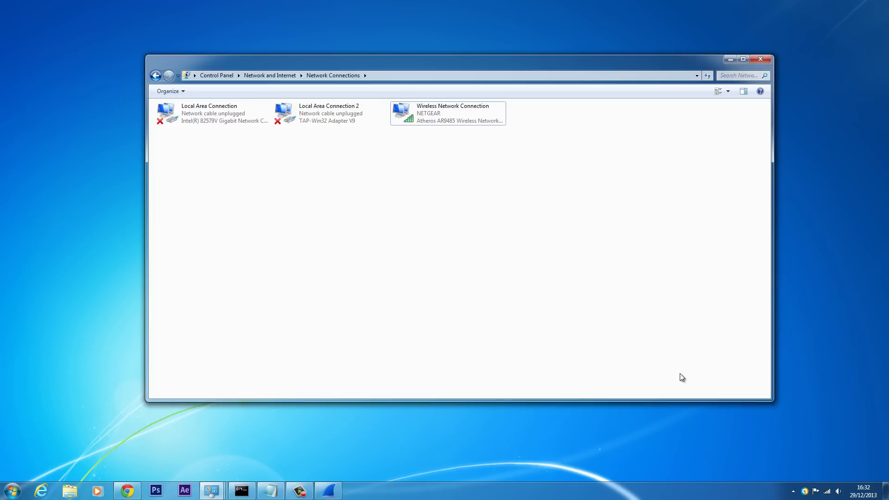
click(792, 493)
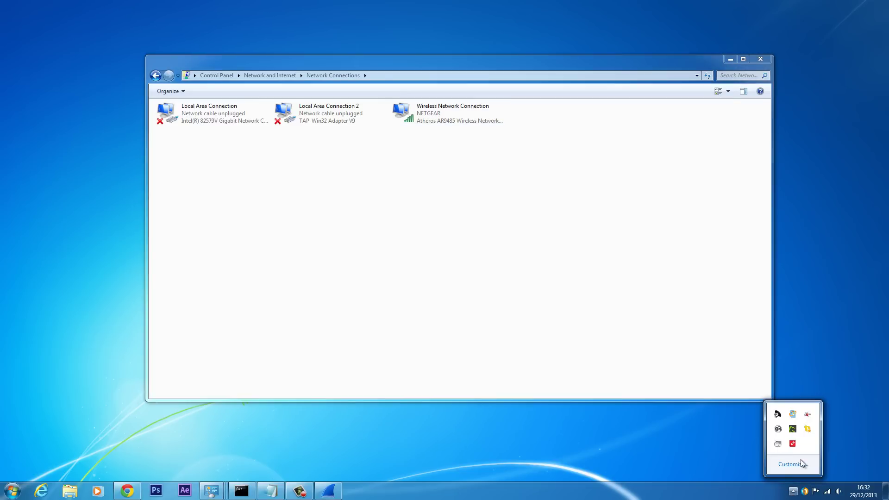
Connect IPVanish over L2TP to the Amsterdam server ams-a01
double_click(792, 445)
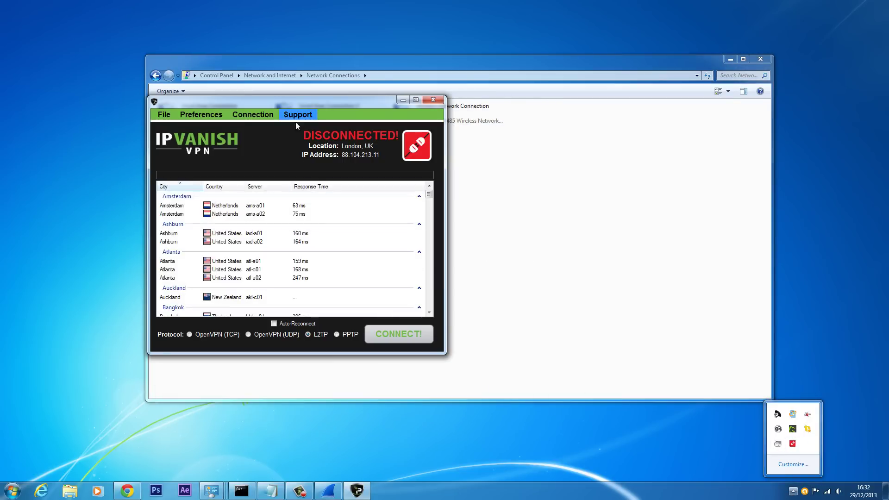
drag(309, 101, 302, 127)
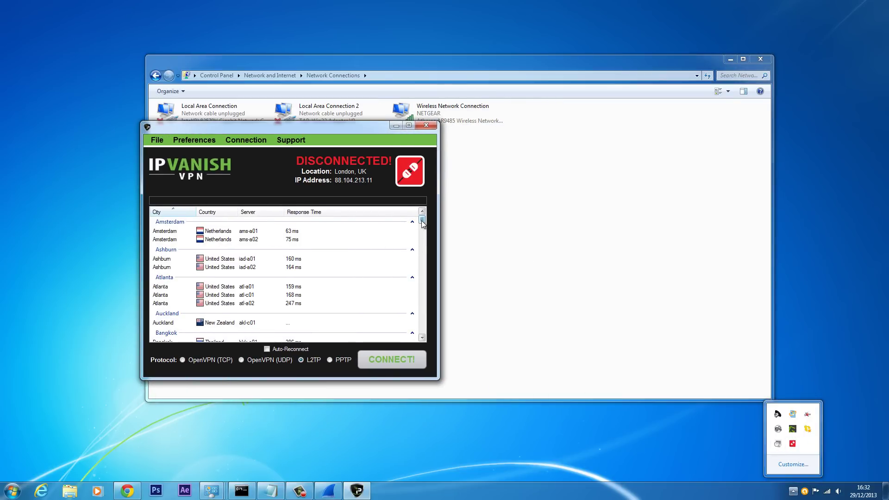
scroll(419, 227, down, 2)
scroll(419, 227, up, 2)
click(297, 231)
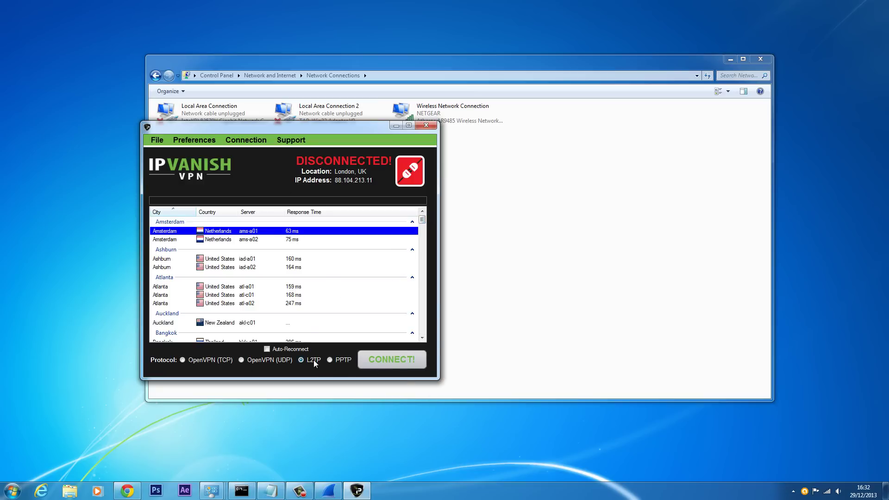
click(401, 360)
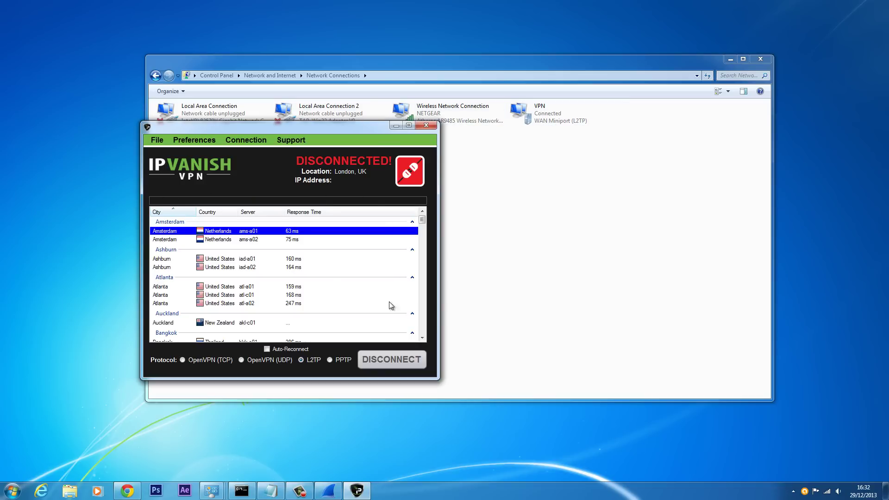
Set the new VPN's network location to Work and return to Wireshark
click(396, 126)
click(547, 122)
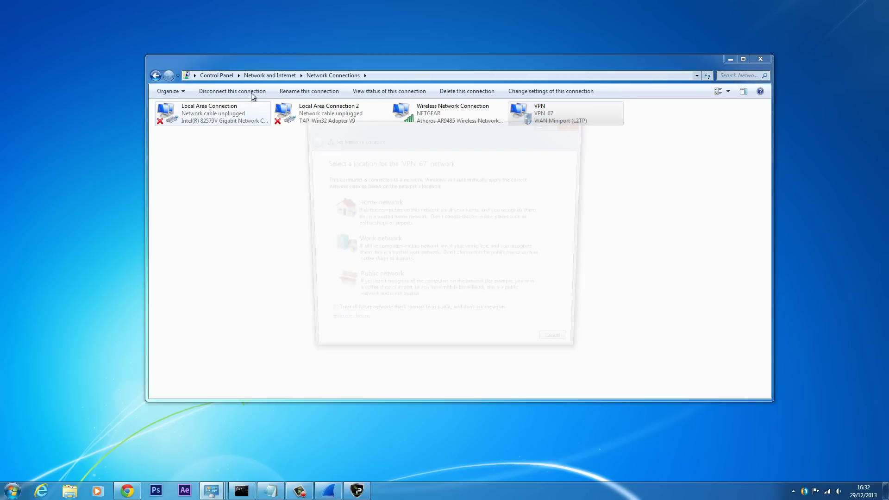
click(415, 259)
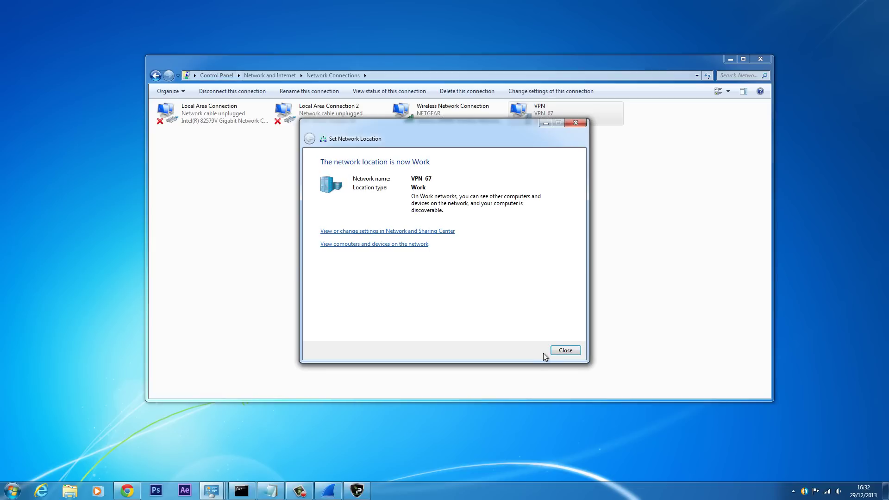
key(Return)
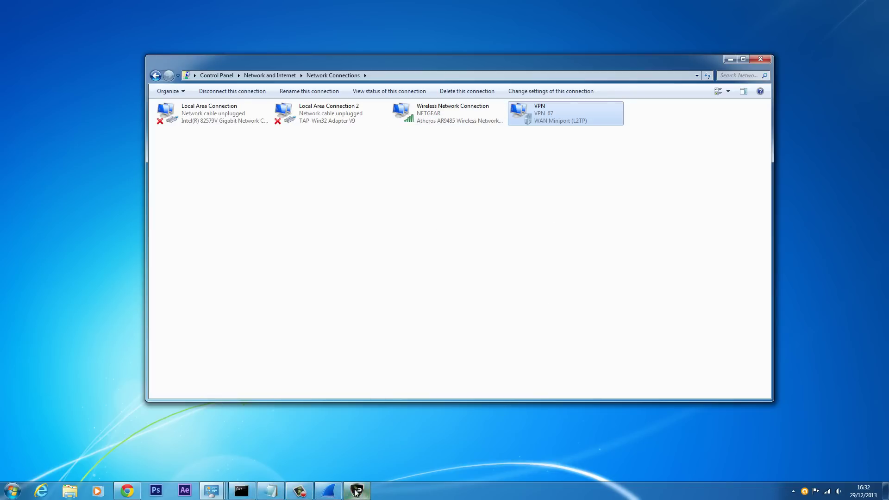
click(328, 491)
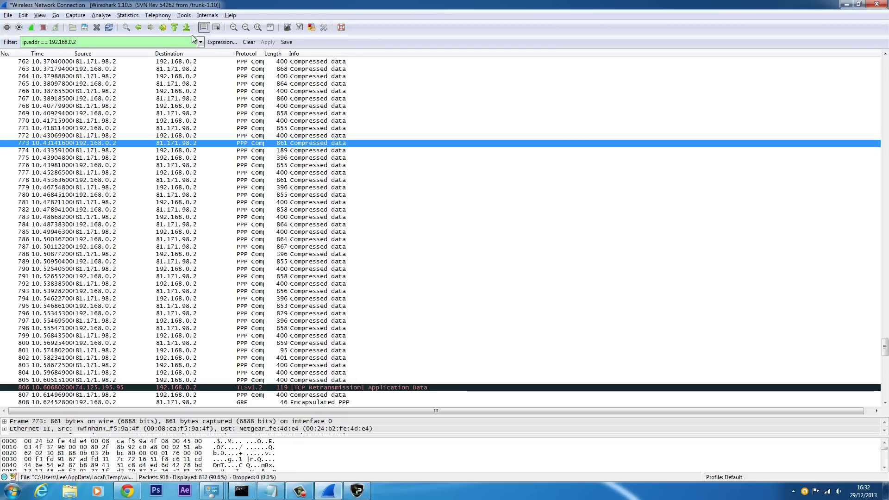
Record a new capture over L2TP while HackForums loads in Chrome, discarding the old one
click(31, 27)
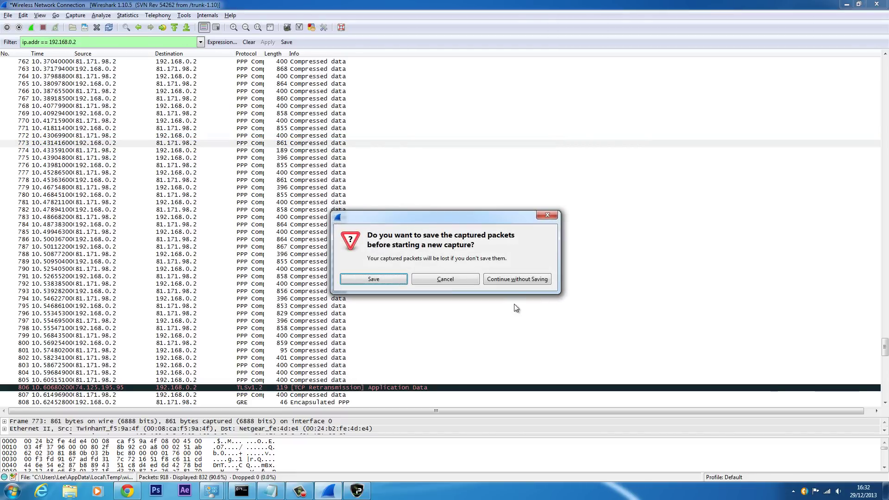
click(510, 280)
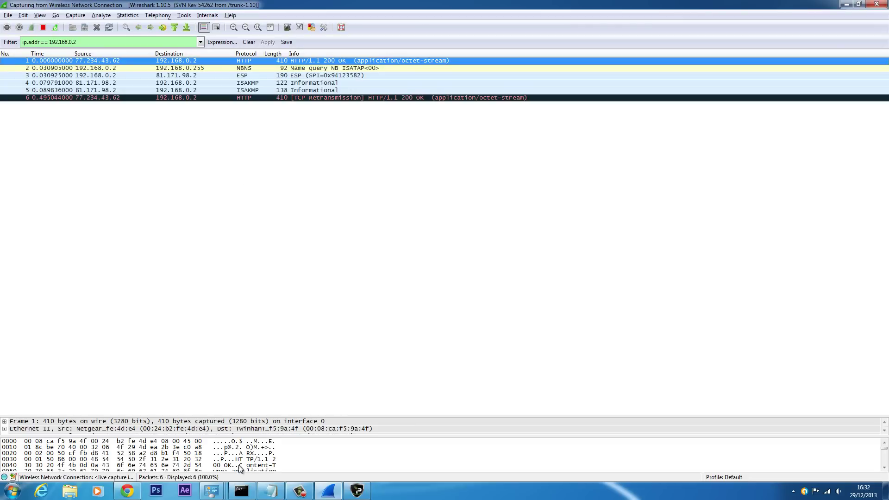
mouse_move(127, 490)
click(141, 314)
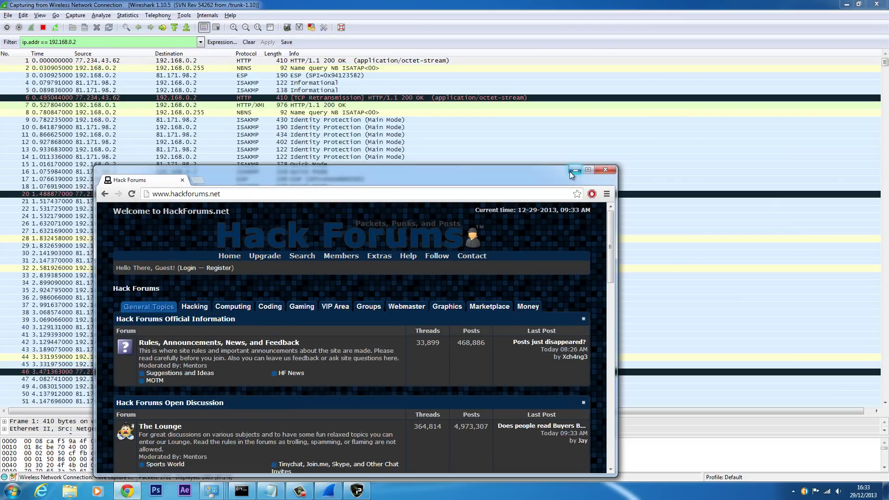
click(573, 170)
click(43, 28)
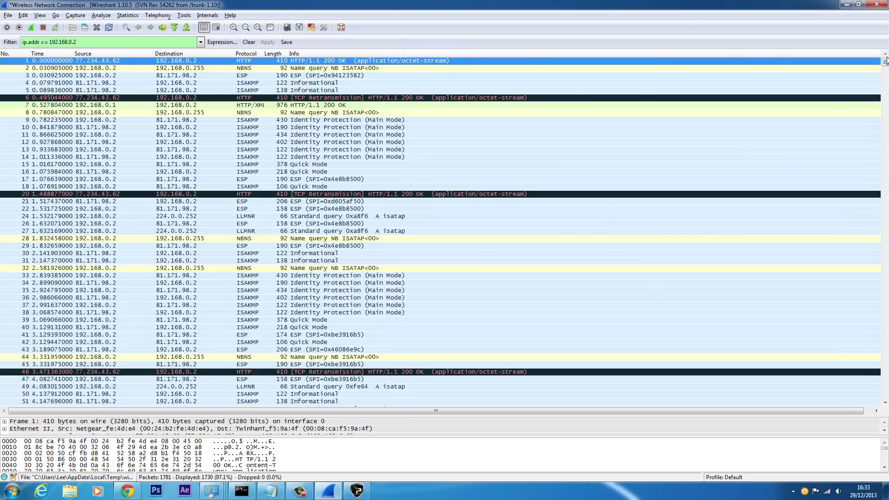
Scroll to the mid-capture ESP packets and inspect packets 957, 959 and 960
drag(884, 62, 872, 240)
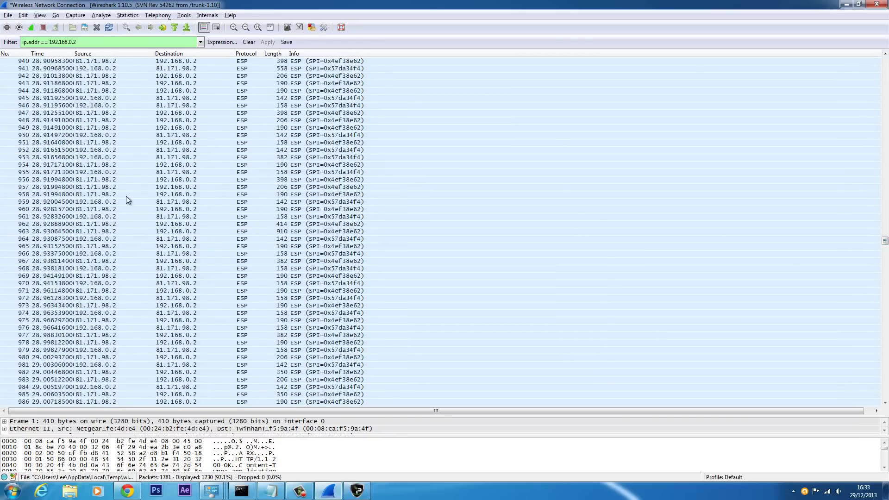
click(99, 186)
click(139, 202)
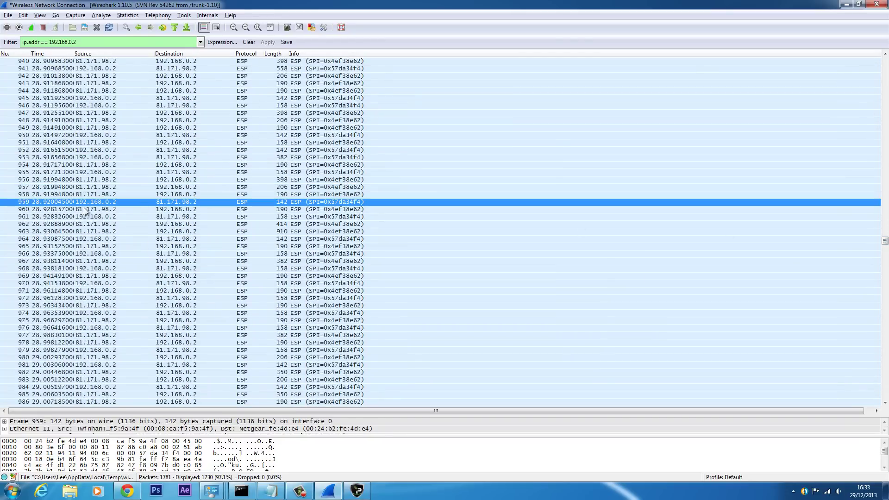
click(112, 210)
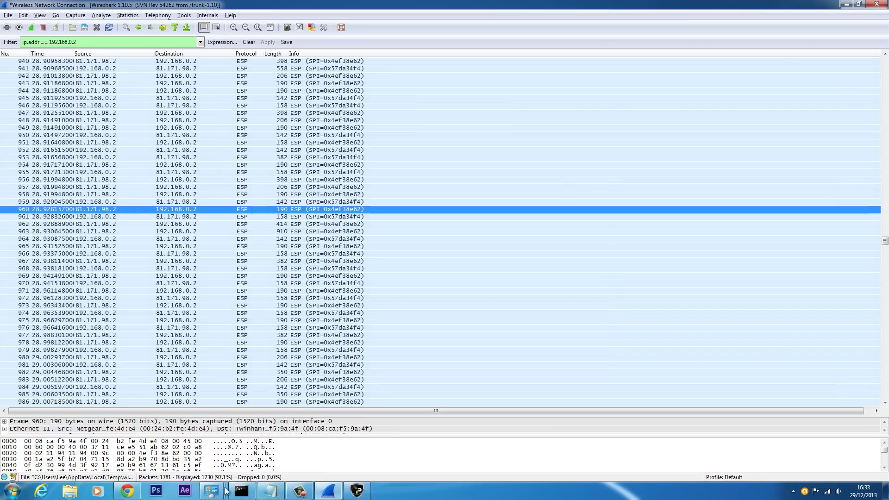
Google 'esp protocol' in Chrome, then close the browser to return to Wireshark
click(124, 490)
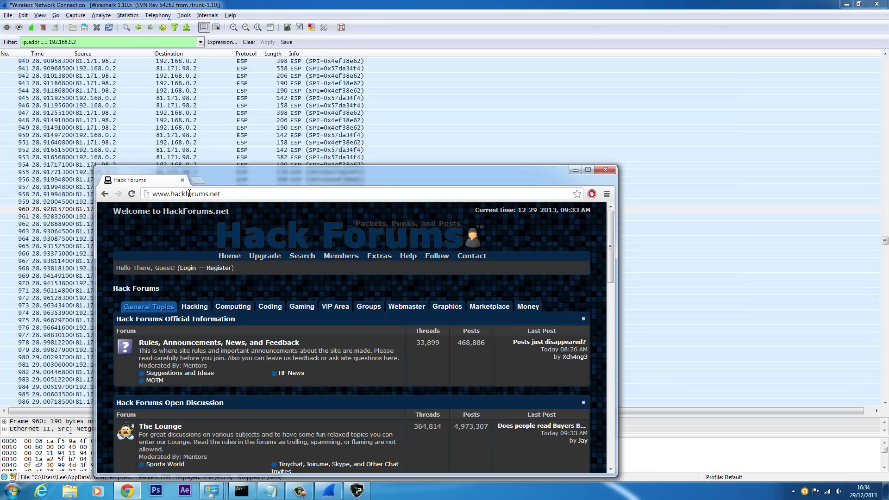
click(188, 193)
text(ESP protocol)
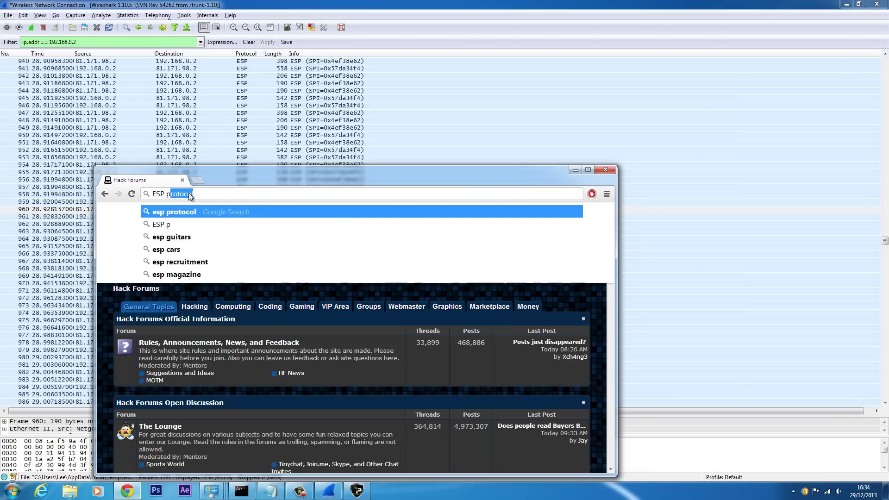
key(Return)
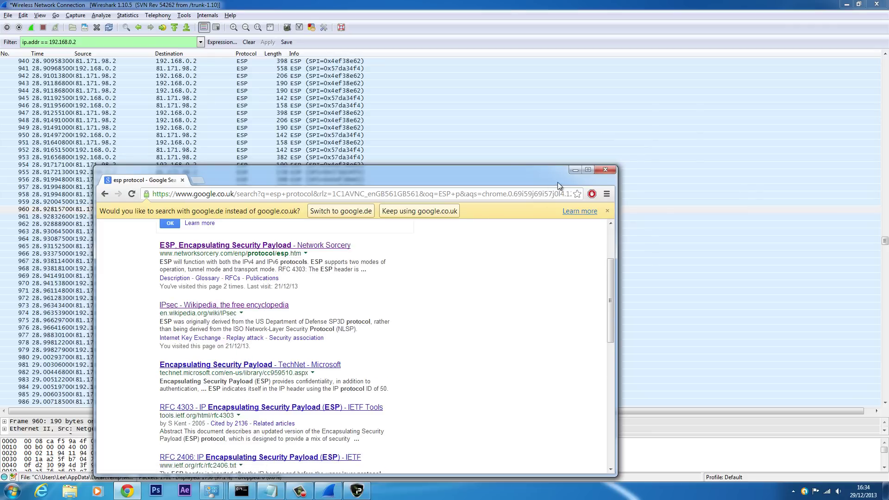
double_click(605, 170)
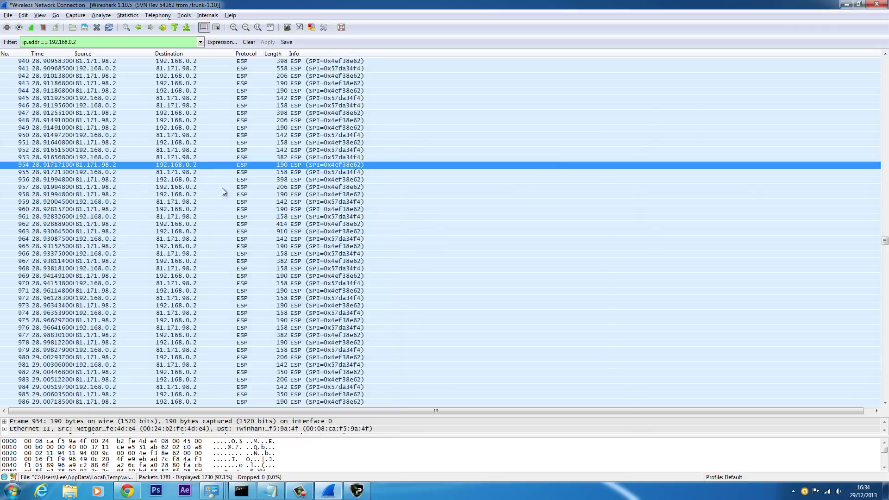
Inspect frame 955's ESP, UDP port and Ethernet fields in its own window, then select frame 952
double_click(233, 171)
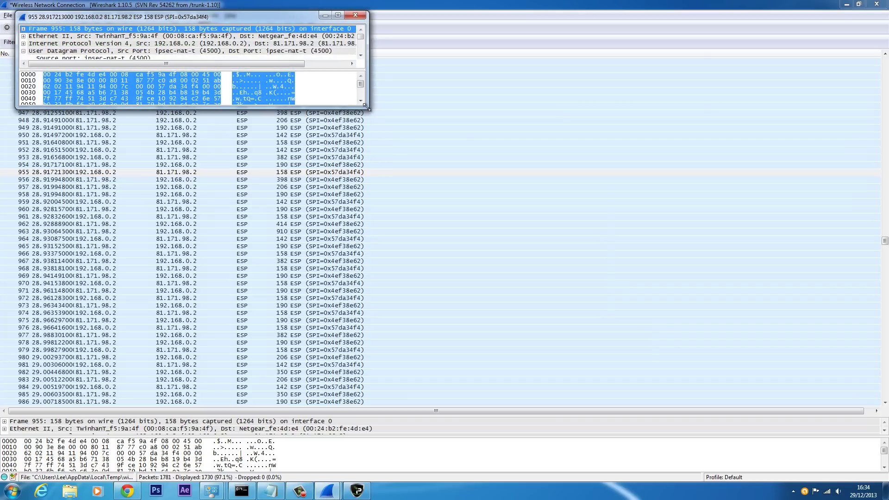
drag(365, 106, 529, 440)
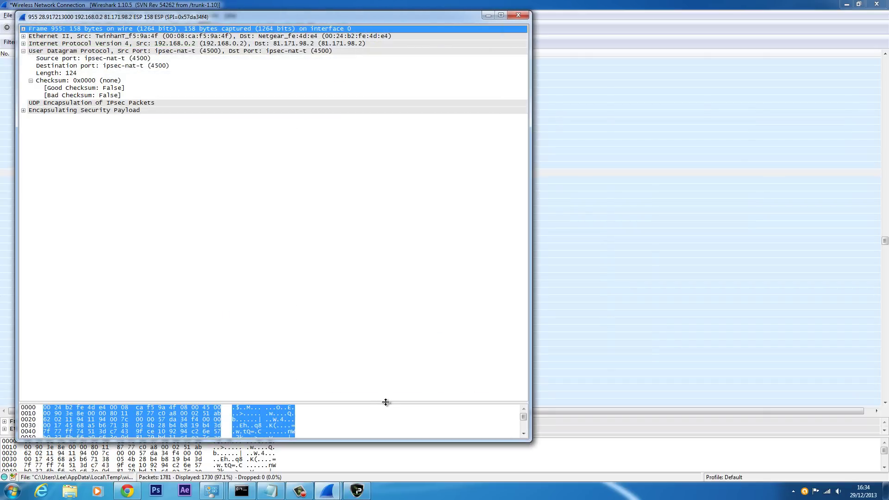
drag(384, 403, 386, 226)
click(250, 247)
click(250, 246)
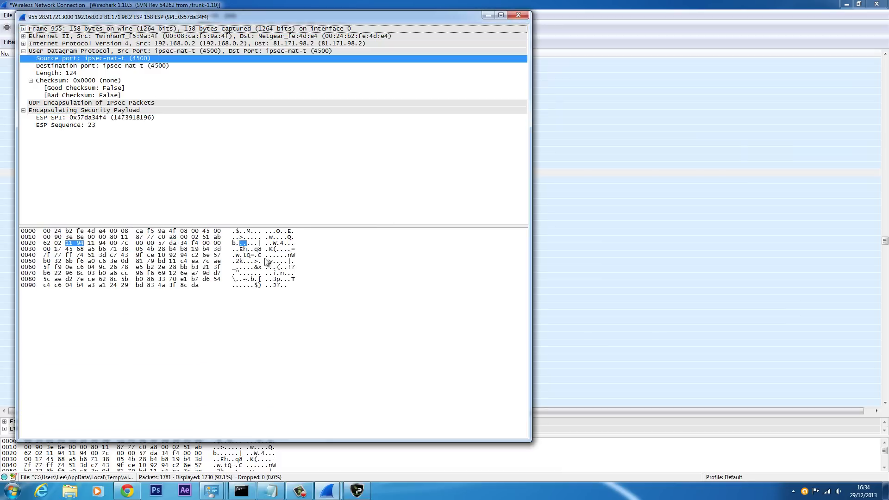
click(237, 232)
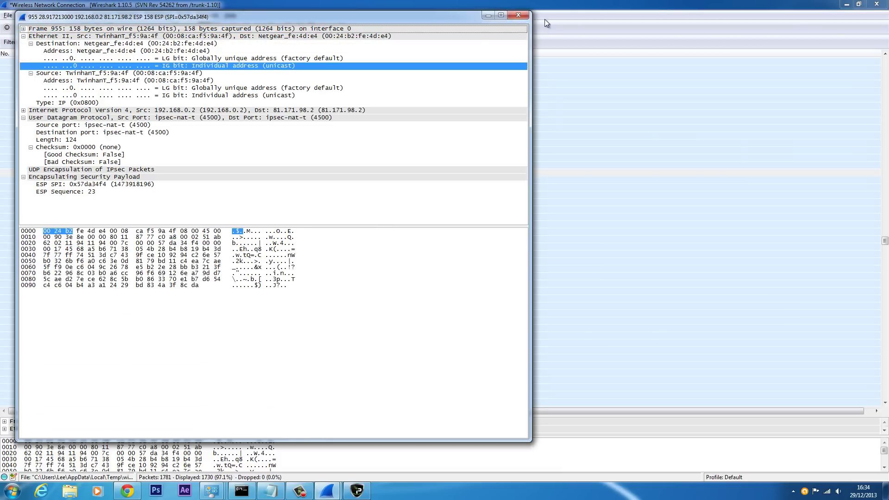
click(518, 15)
click(194, 150)
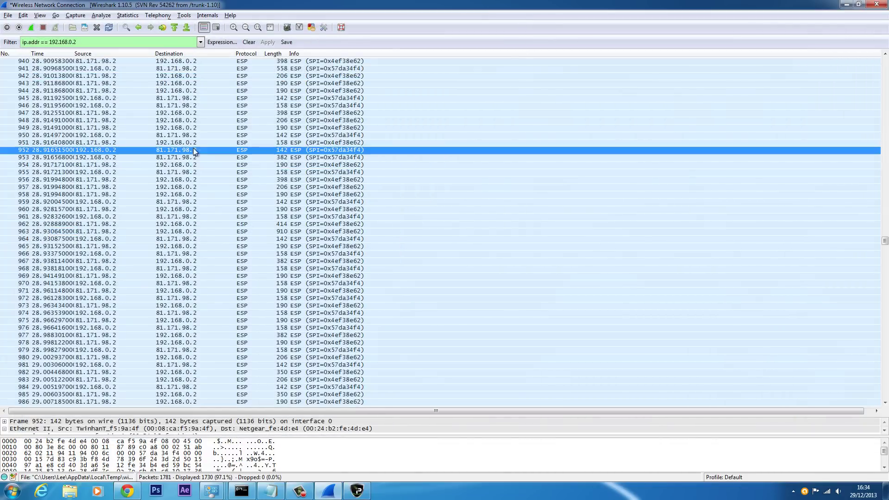
scroll(250, 154, down, 7)
scroll(250, 154, down, 3)
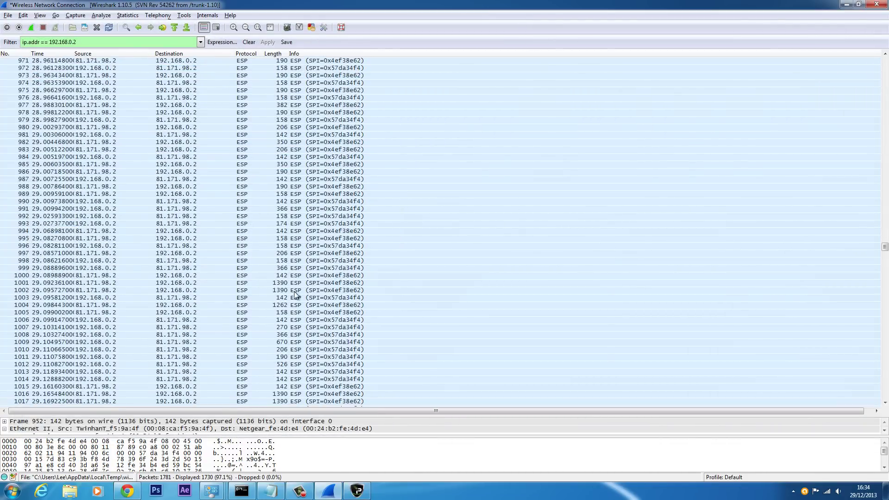
scroll(299, 294, up, 7)
scroll(304, 291, down, 3)
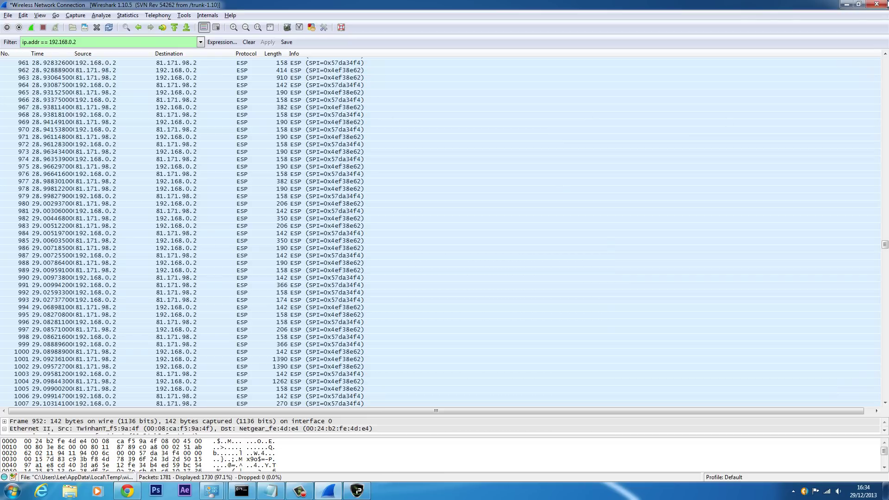
scroll(509, 185, down, 3)
scroll(598, 257, up, 5)
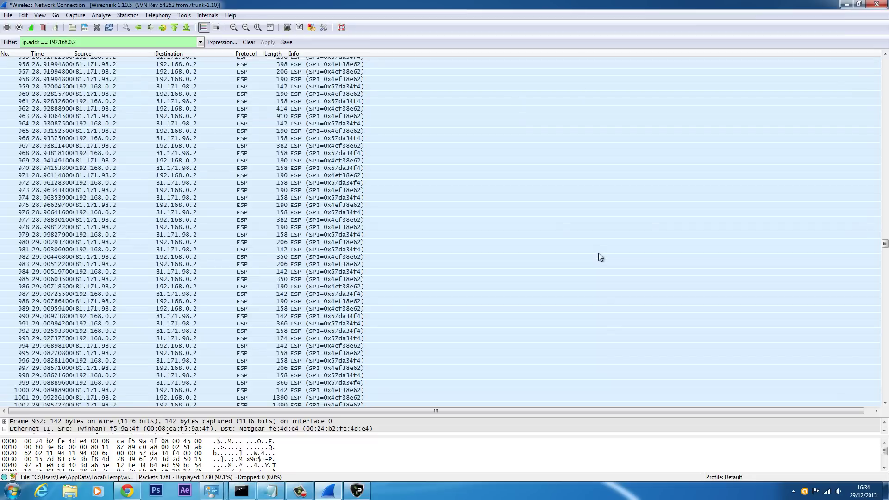
scroll(594, 257, up, 2)
scroll(596, 271, down, 2)
click(290, 184)
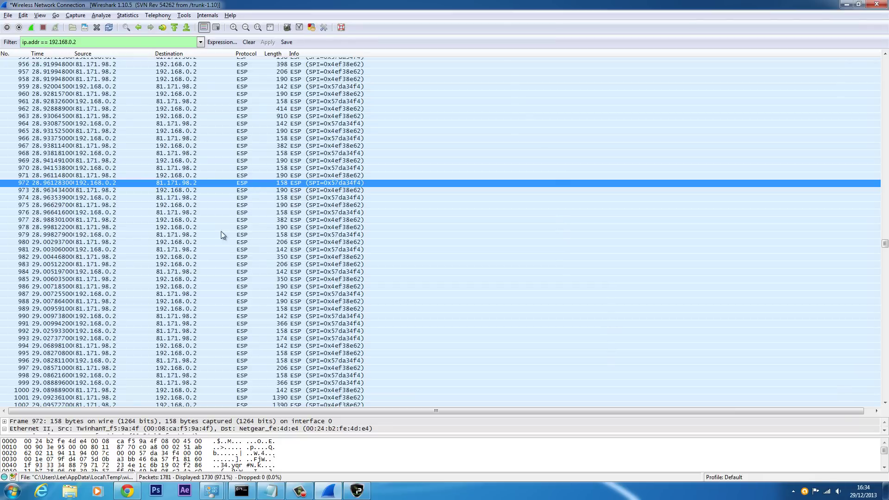
click(179, 168)
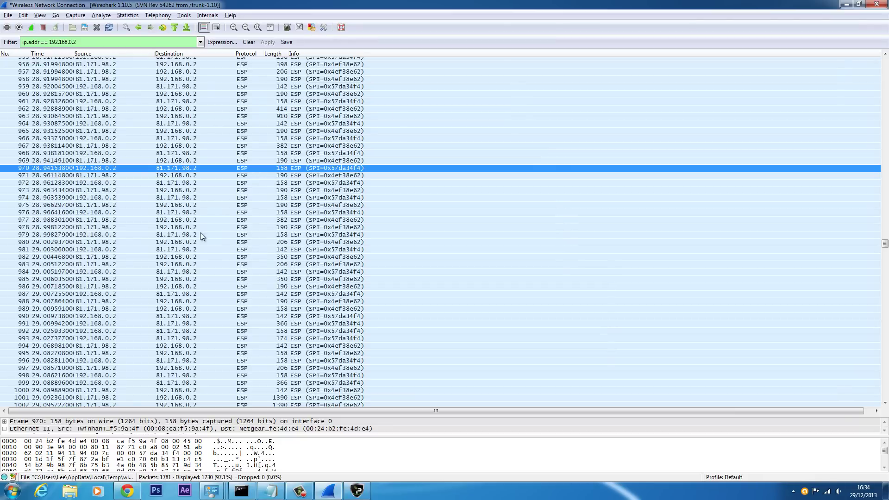
click(200, 190)
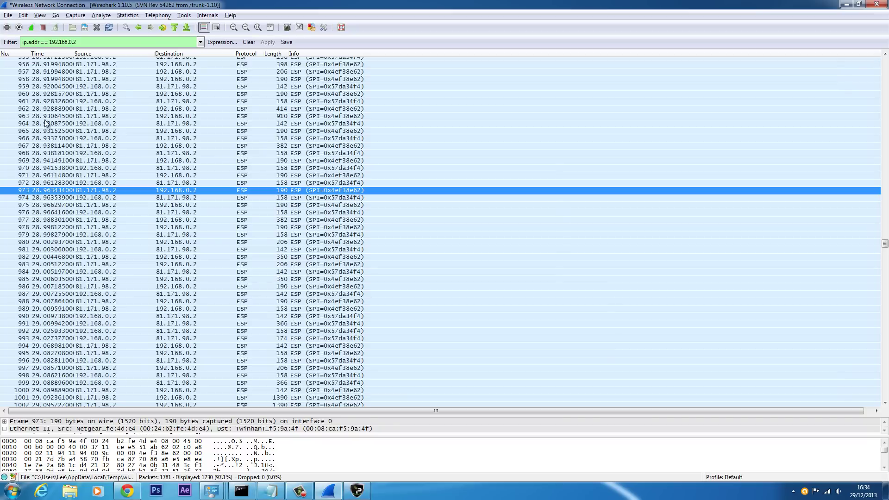
click(189, 131)
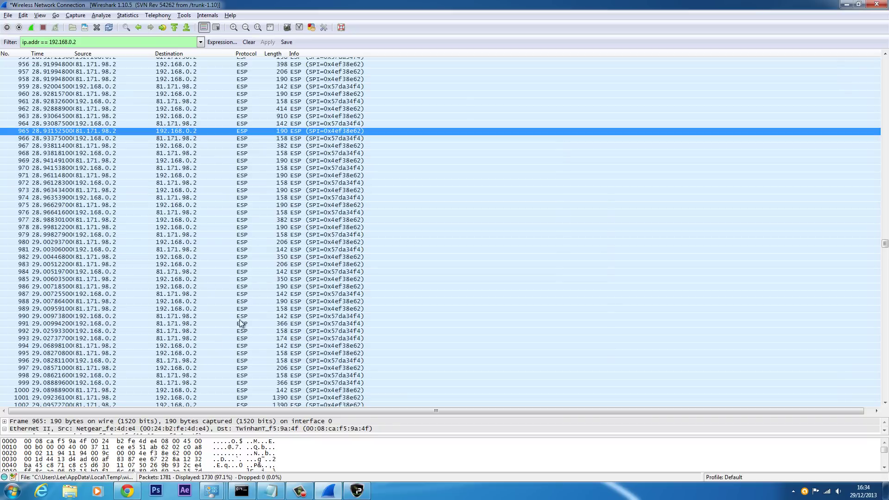
click(215, 167)
key(Up)
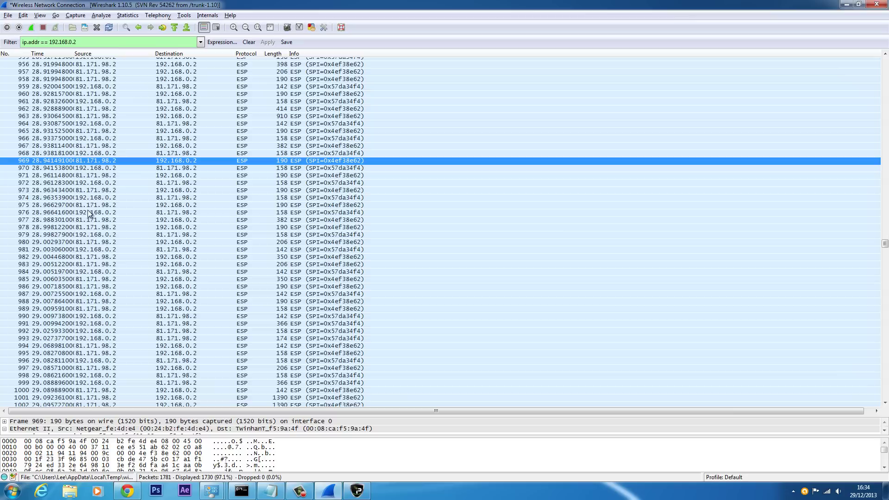
click(187, 199)
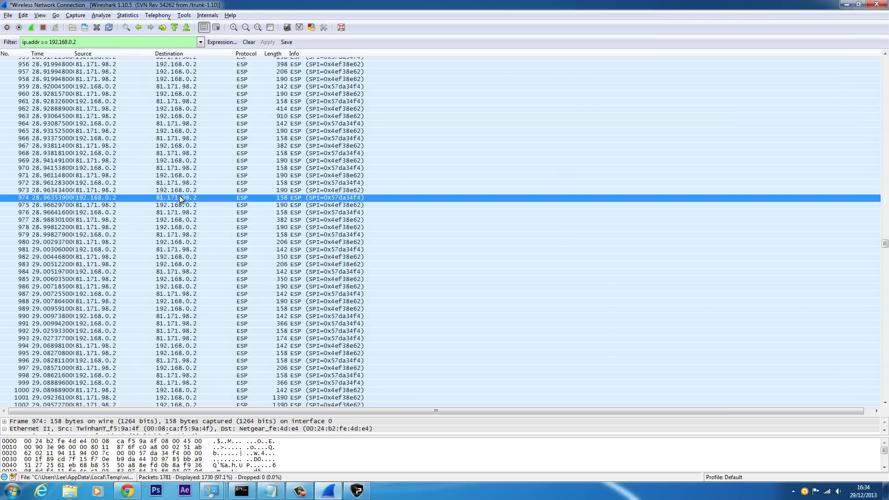
drag(177, 175, 178, 101)
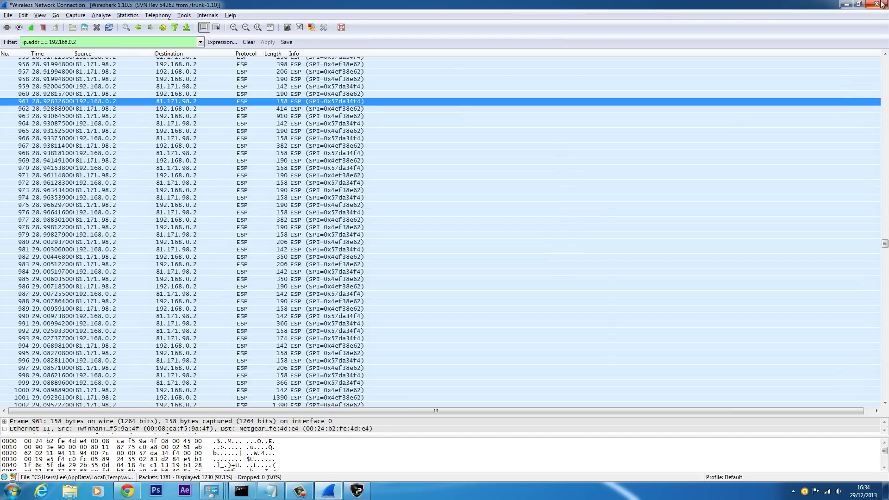
click(207, 267)
scroll(220, 312, down, 10)
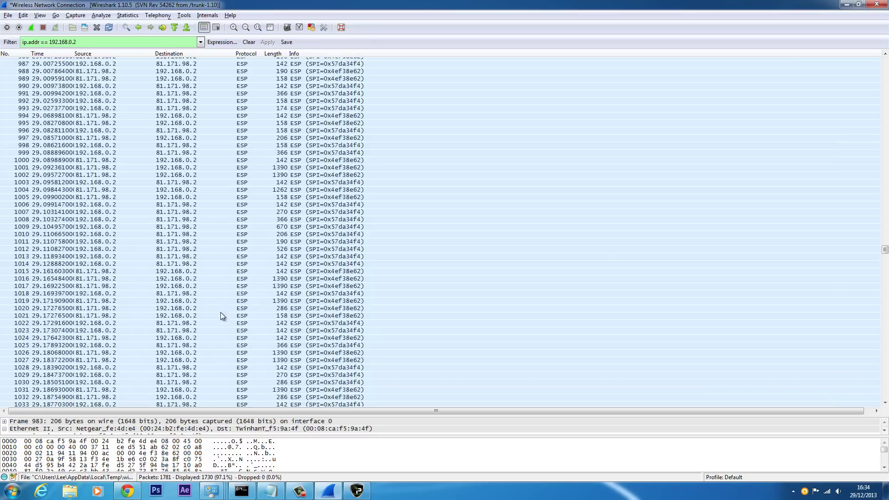
Quit Wireshark without saving the captured packets and close Chrome
click(876, 4)
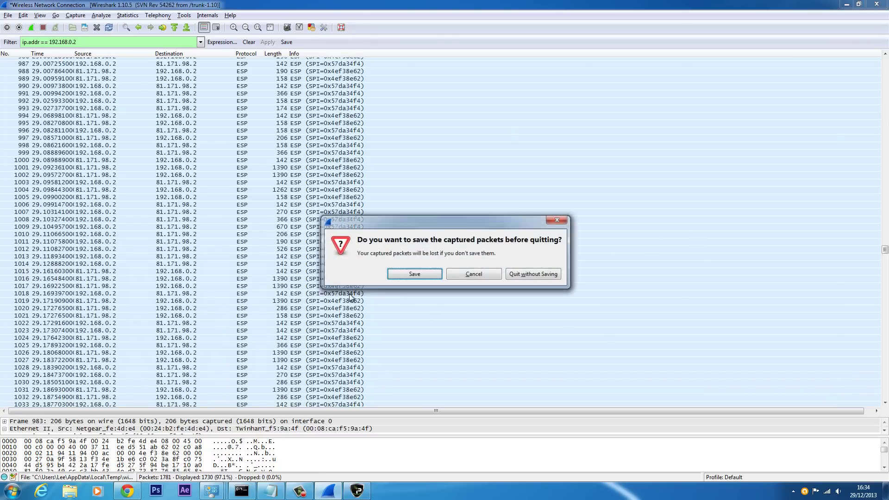
click(473, 273)
click(876, 4)
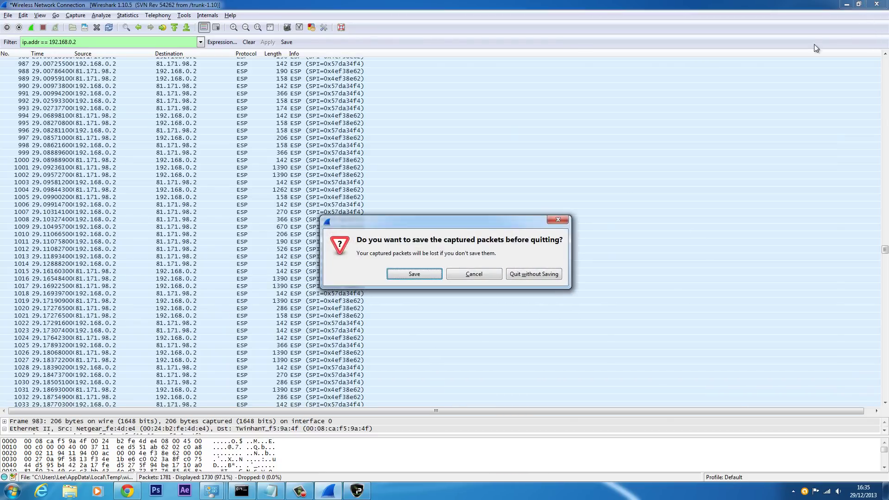
click(545, 274)
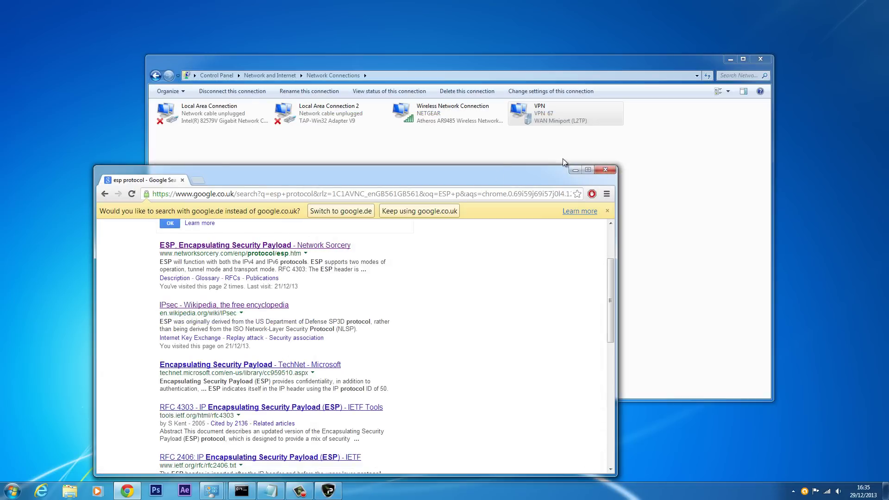
click(606, 170)
Select all four network connections in Network Connections, then clear the selection
click(379, 168)
drag(213, 193, 719, 140)
drag(199, 202, 780, 201)
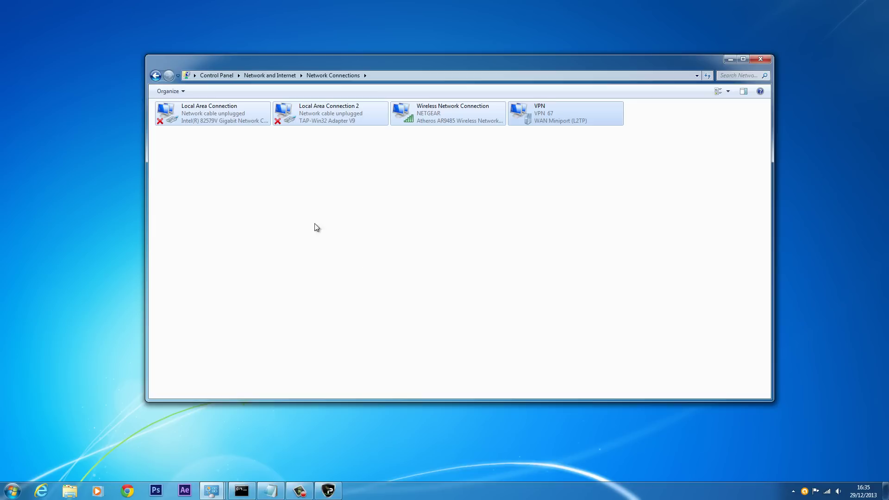
drag(193, 179, 691, 98)
click(502, 250)
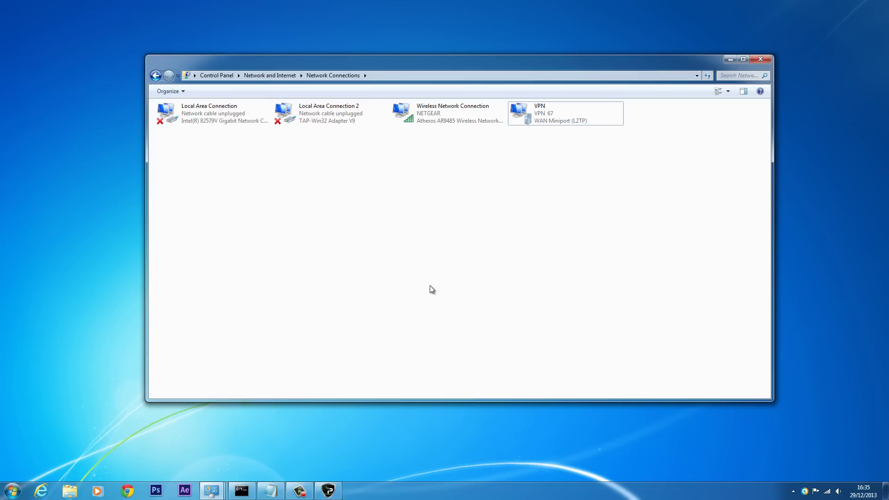
Maximize Chrome, go to BBC iPlayer via 'bbc', and search it for 'Doctwho'
click(132, 492)
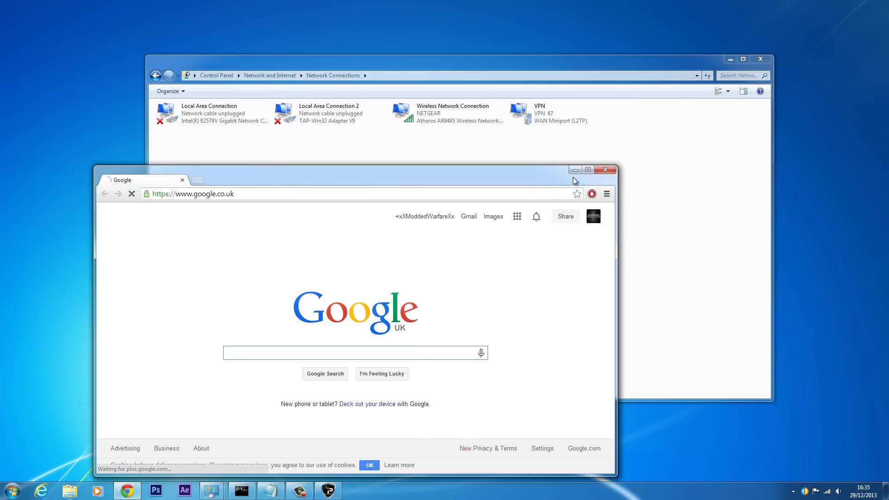
click(588, 170)
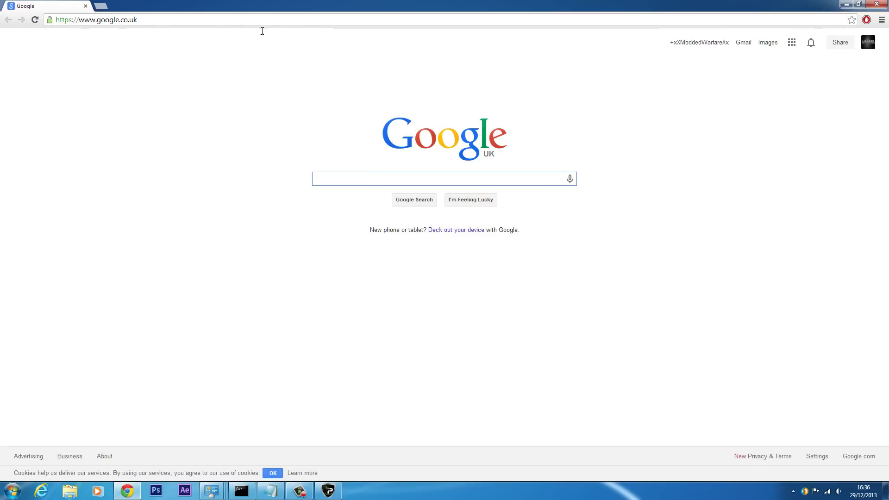
click(244, 16)
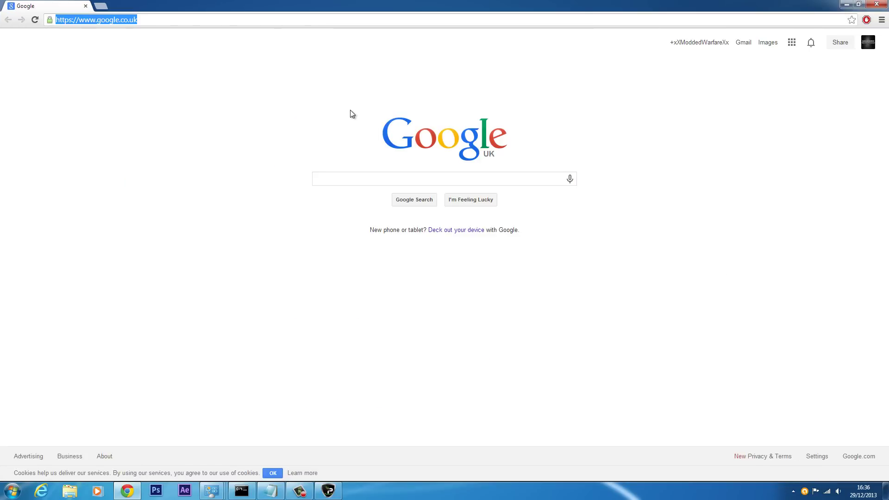
text(bbc)
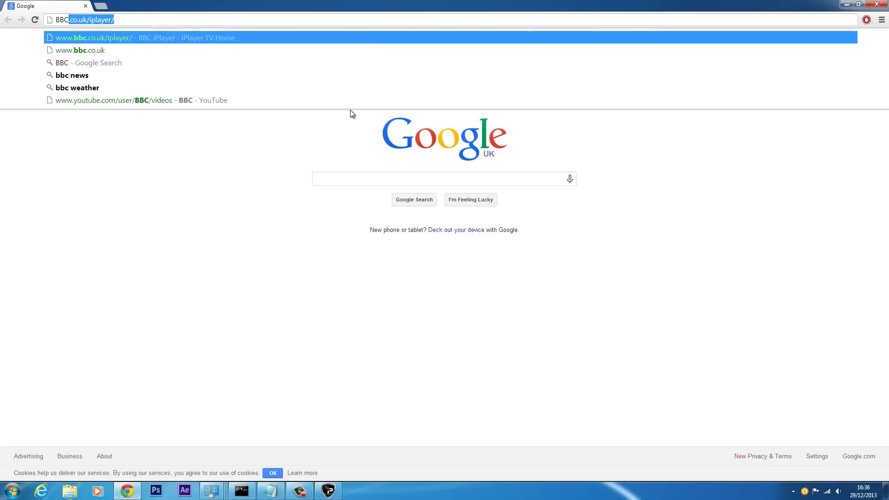
key(Return)
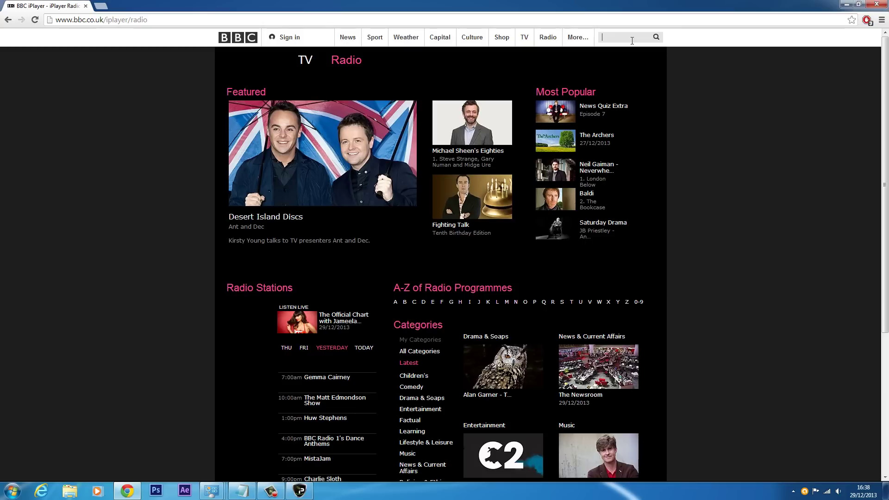
text(Doctw)
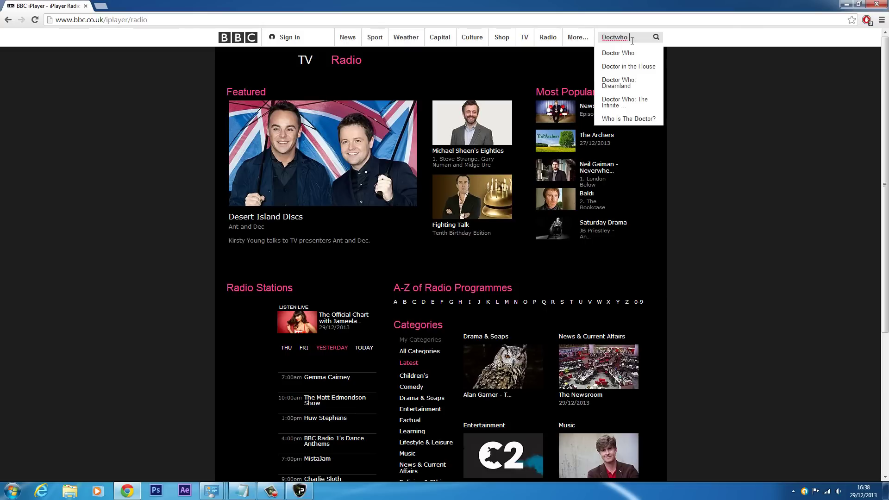
text(ho)
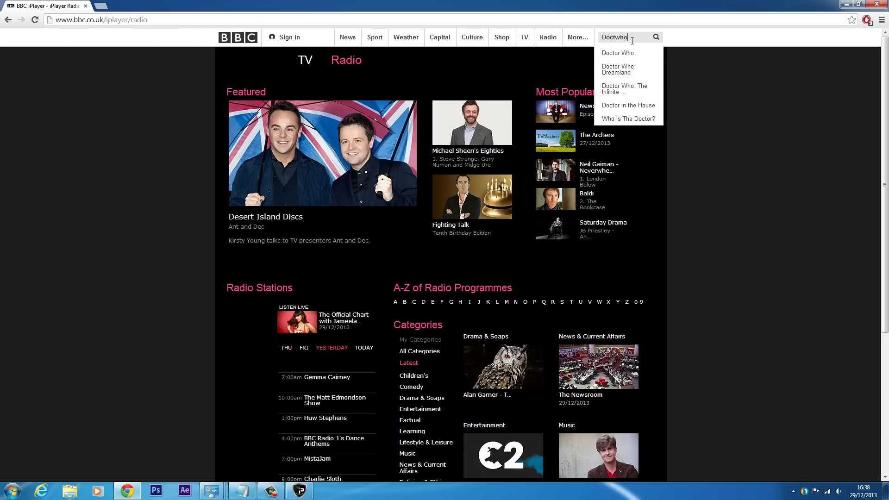
click(628, 58)
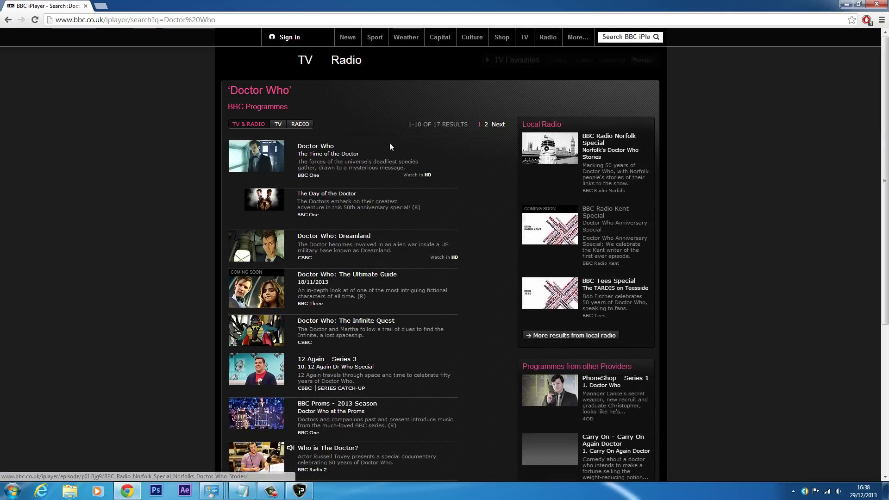
Open the Doctor Who: The Time of the Doctor result from the search list
click(317, 148)
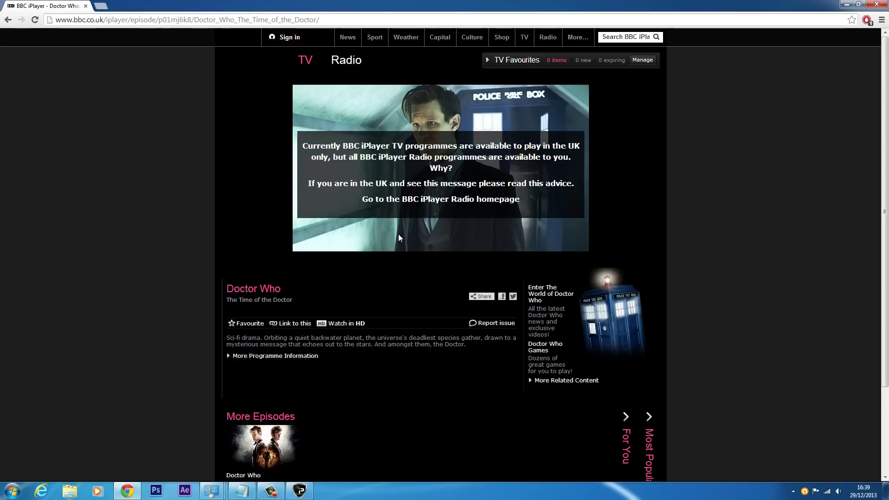
Connect IPVanish to the London server lon-a01, then minimize its window
click(299, 490)
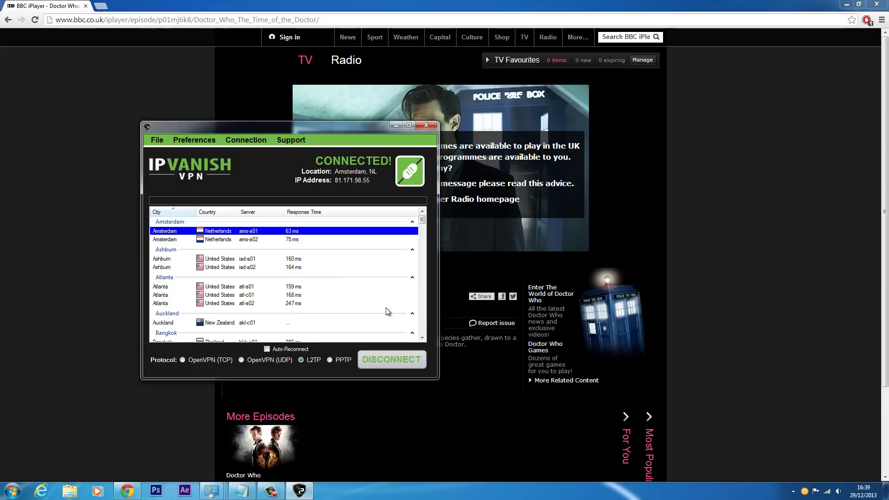
drag(348, 128, 495, 130)
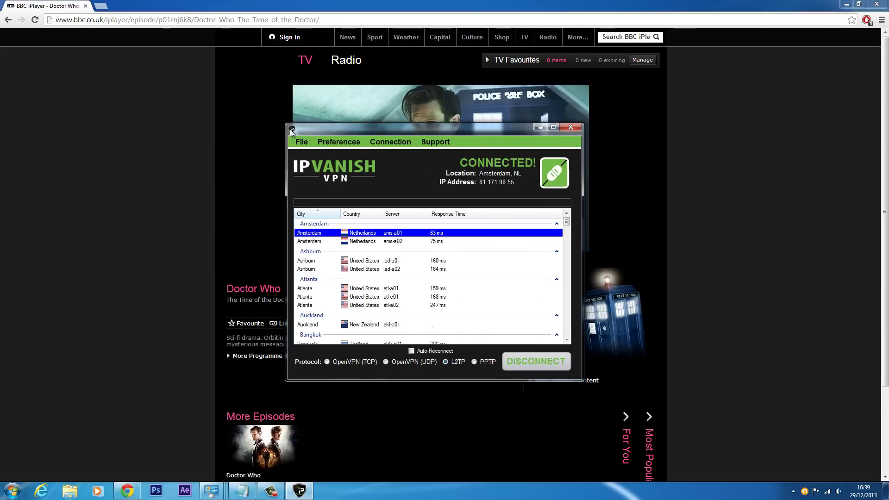
drag(287, 132, 191, 56)
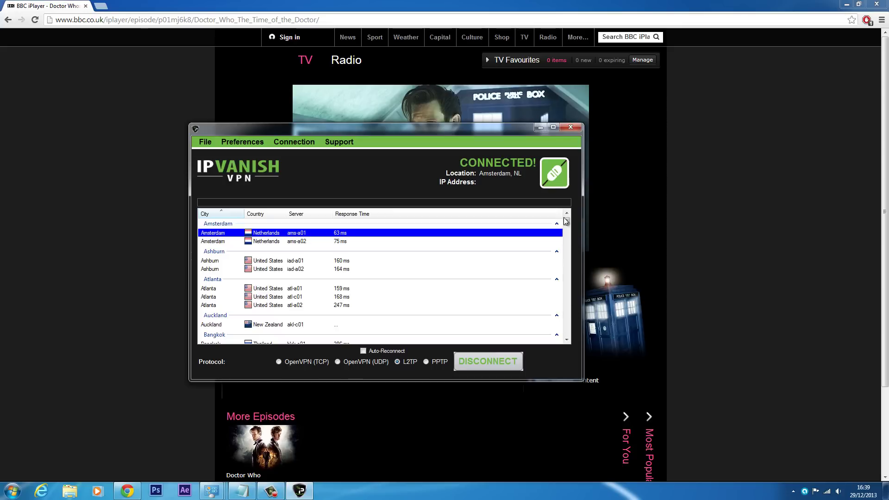
drag(567, 222, 528, 274)
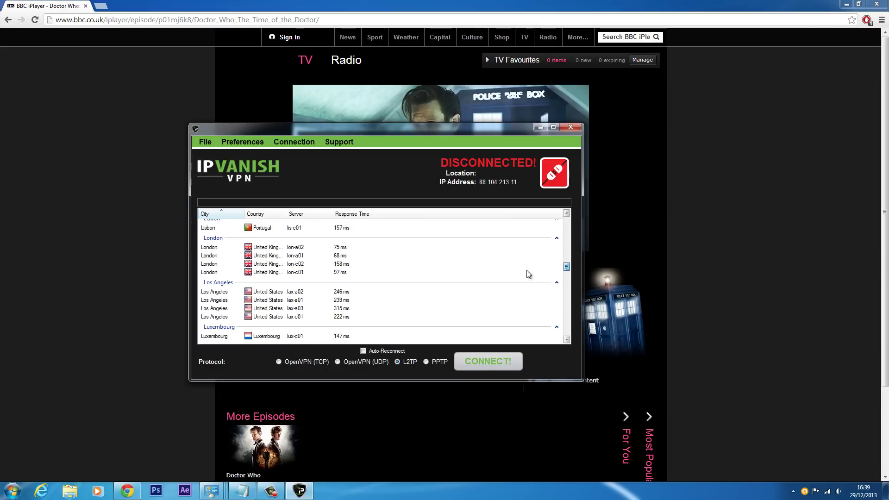
click(319, 255)
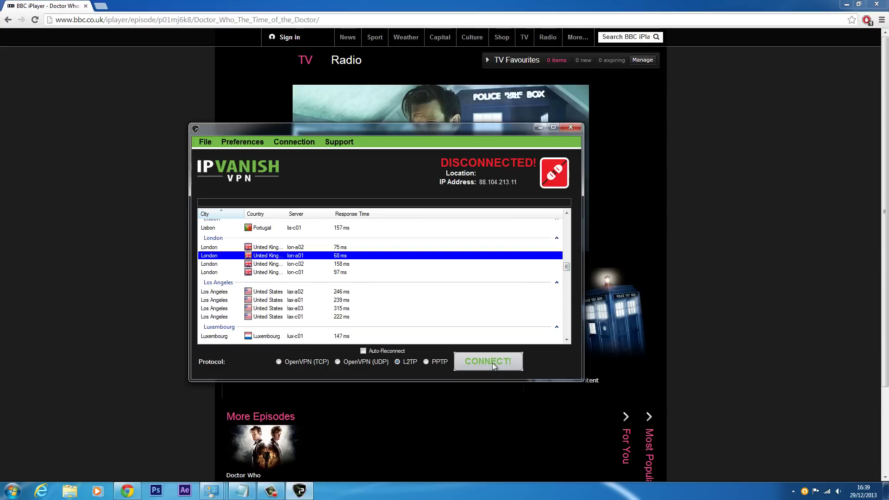
click(469, 365)
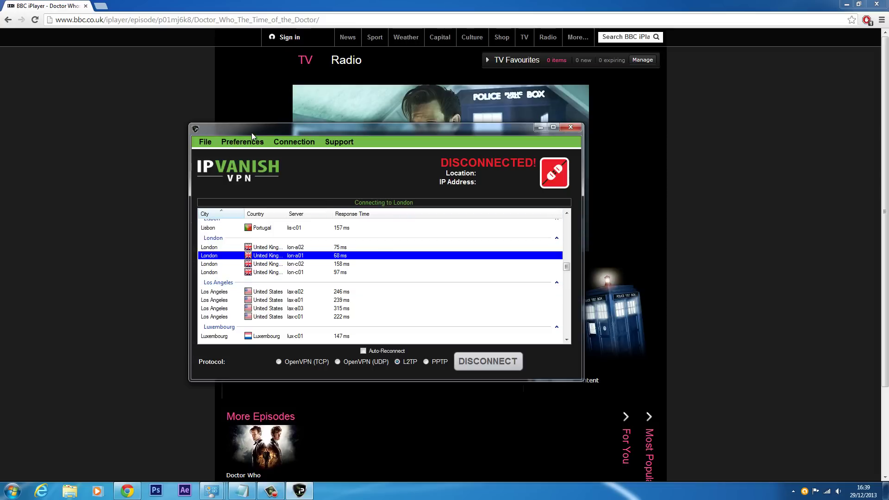
click(541, 128)
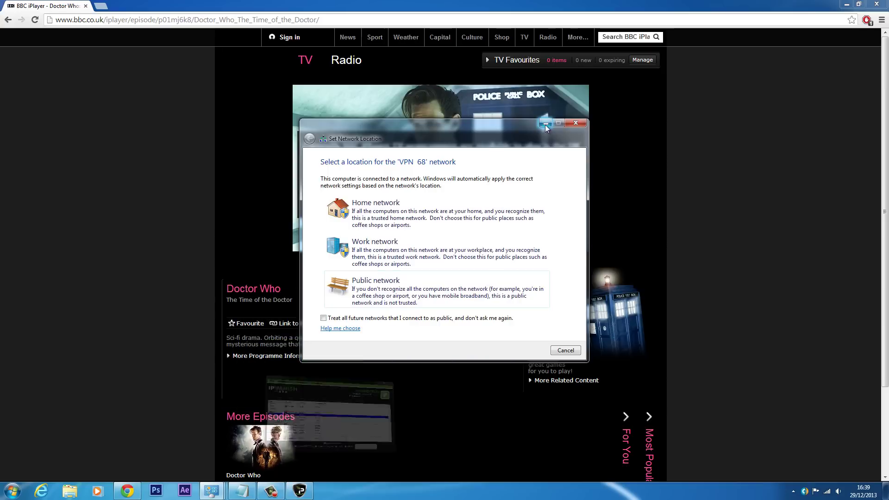
Set the VPN network as a Work network, then reload the iPlayer episode and play it
click(420, 253)
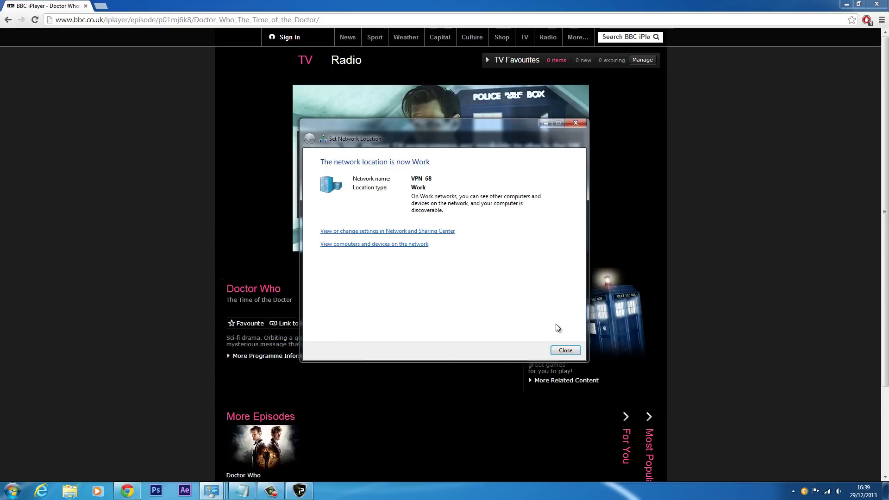
click(565, 351)
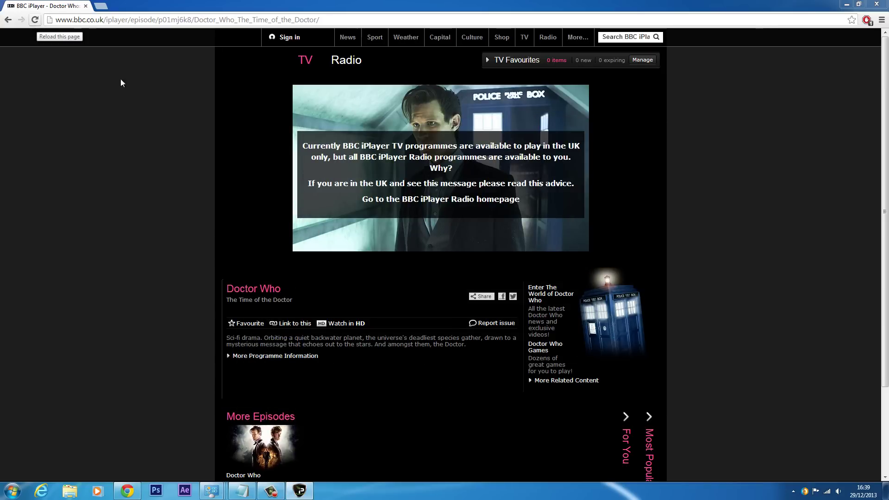
click(300, 492)
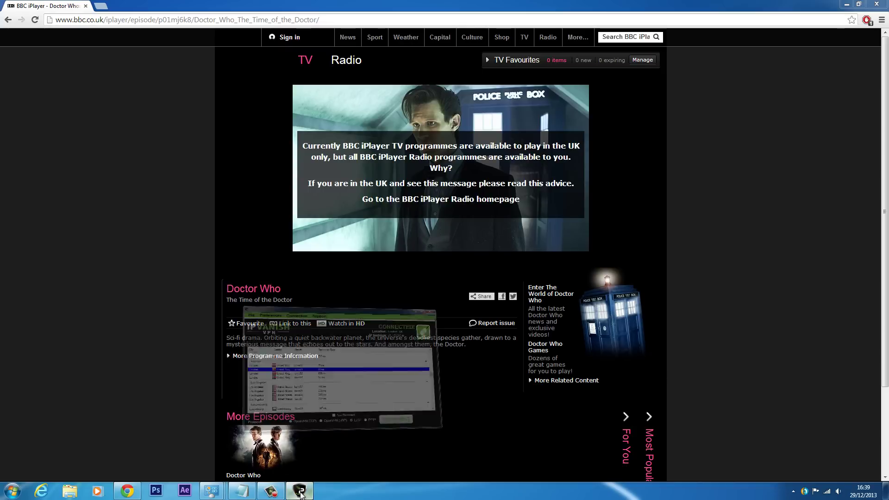
click(300, 492)
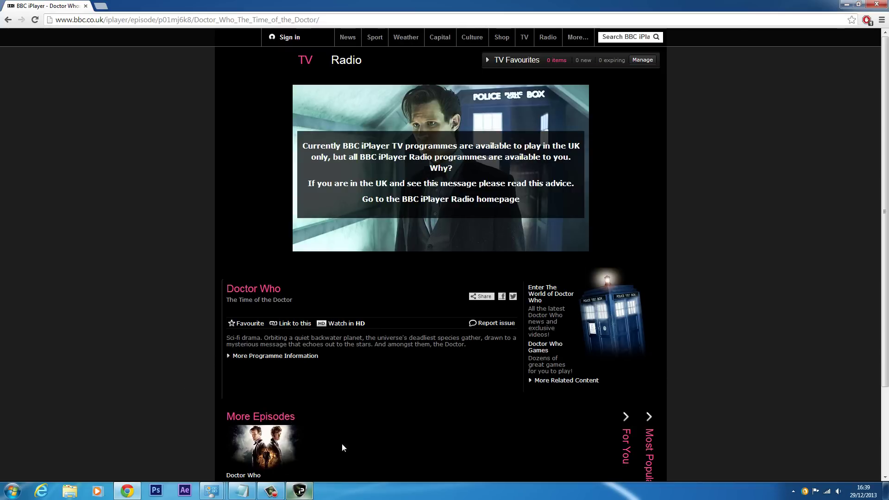
click(34, 20)
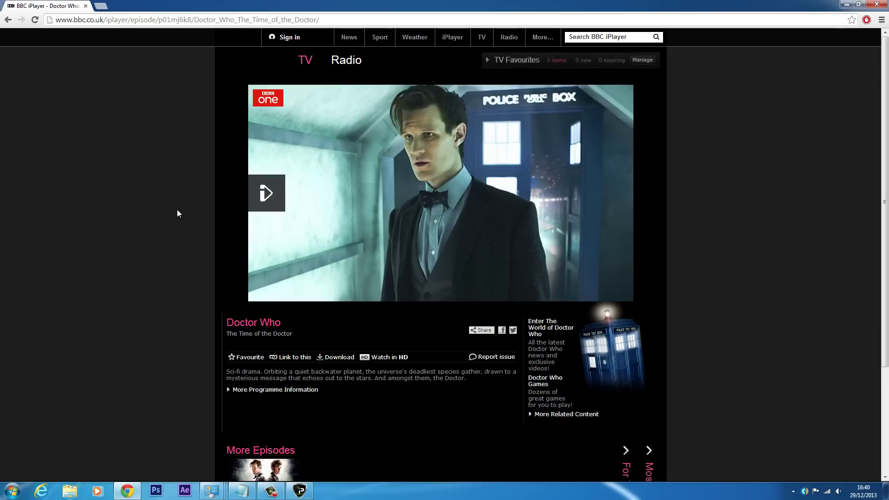
click(278, 198)
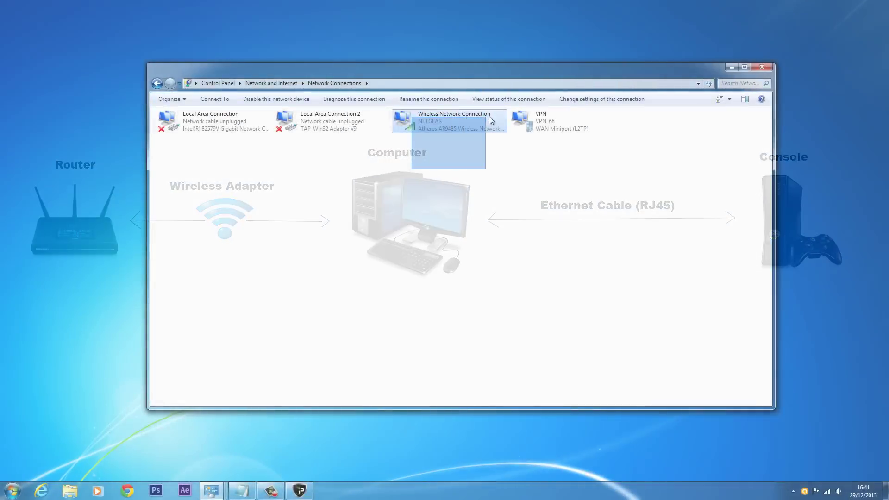
Move the Network Connections window left and select the Local Area Connection
drag(488, 116, 503, 114)
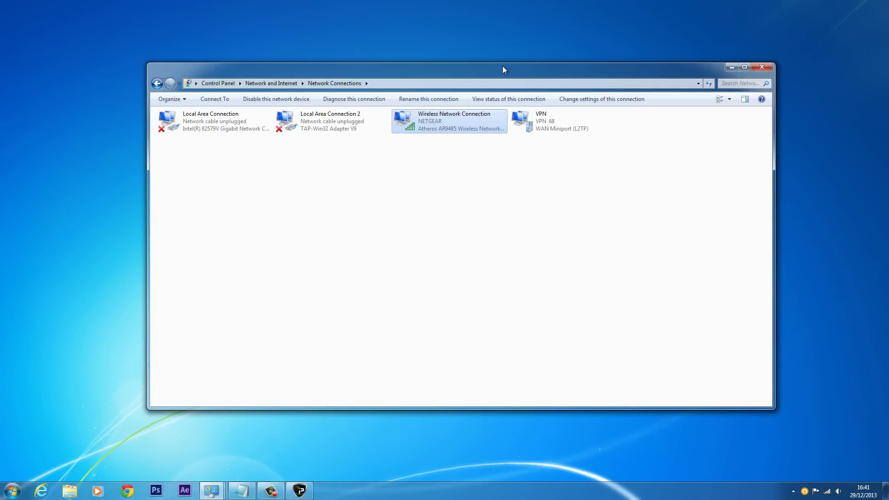
drag(502, 67, 457, 75)
click(208, 156)
click(170, 127)
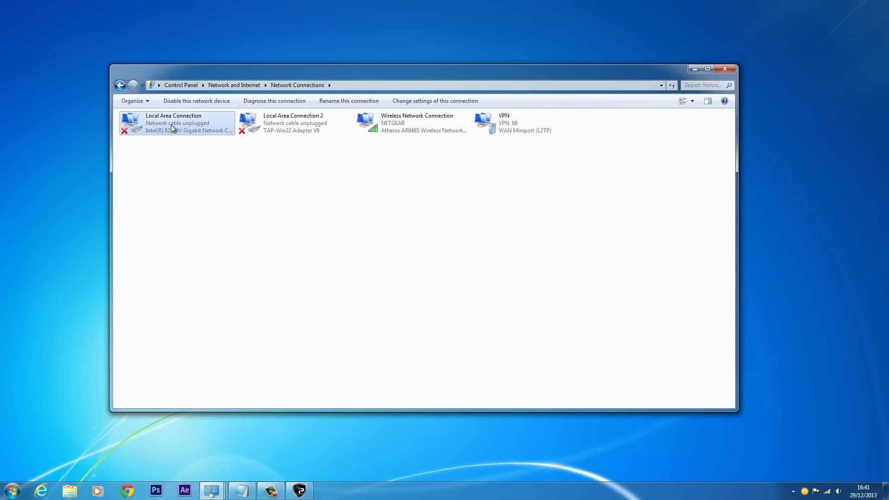
drag(180, 127, 214, 146)
Make Local Area Connection's IPv4 settings obtain DNS server addresses automatically, then close its properties
right_click(157, 127)
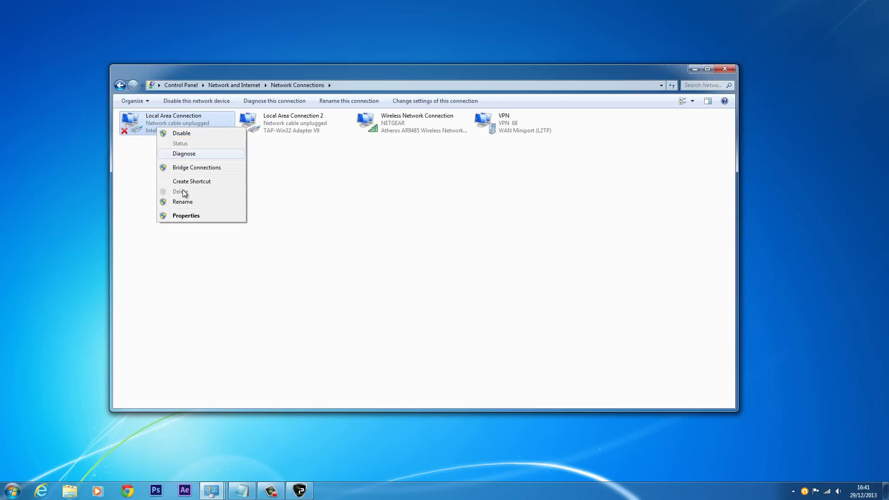
click(189, 216)
double_click(169, 223)
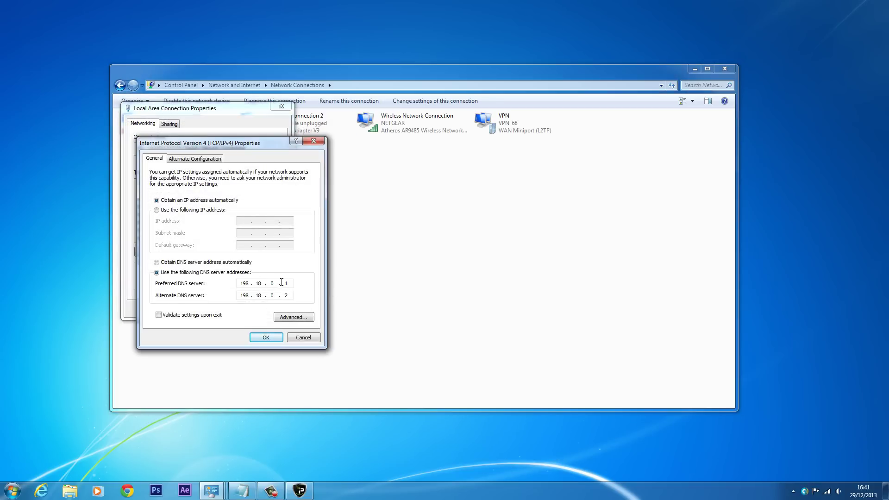
click(164, 263)
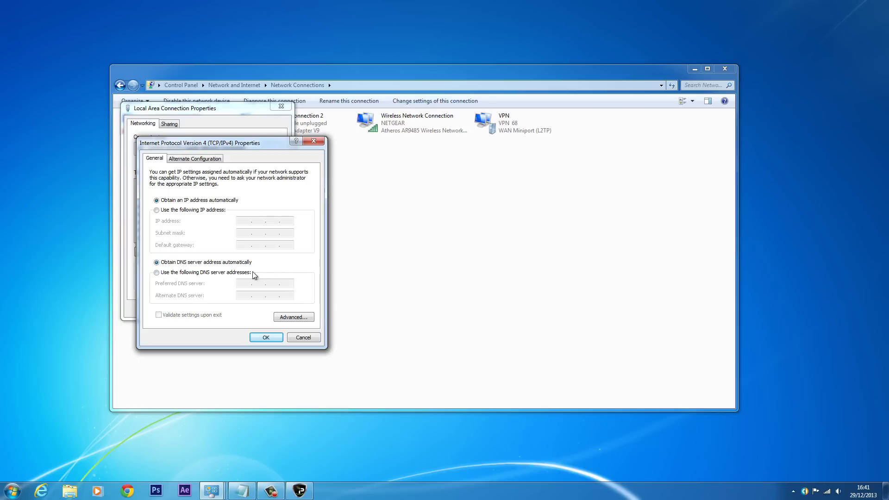
click(265, 338)
click(271, 308)
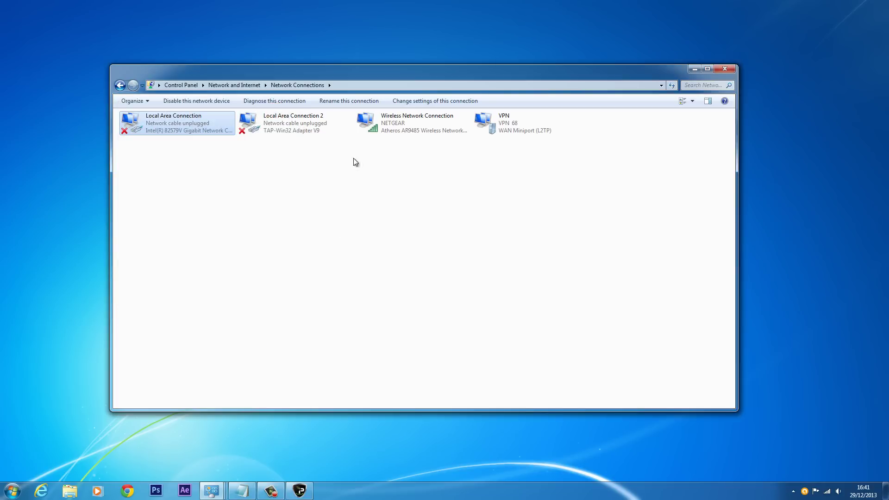
Open the VPN connection's properties on the Sharing tab
right_click(535, 121)
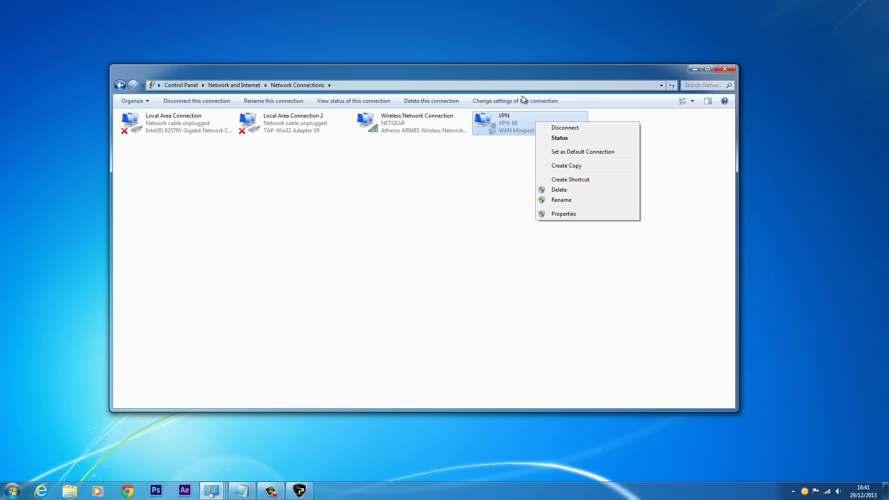
drag(521, 80, 476, 82)
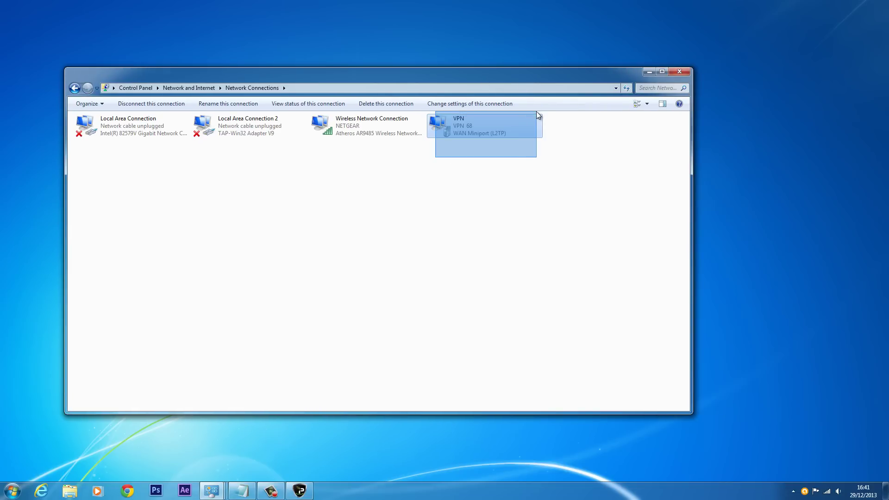
drag(430, 159, 596, 113)
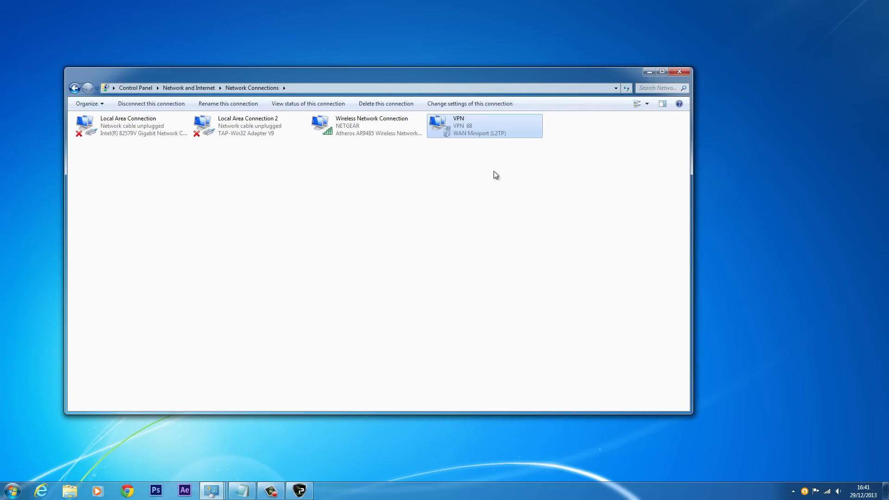
right_click(465, 120)
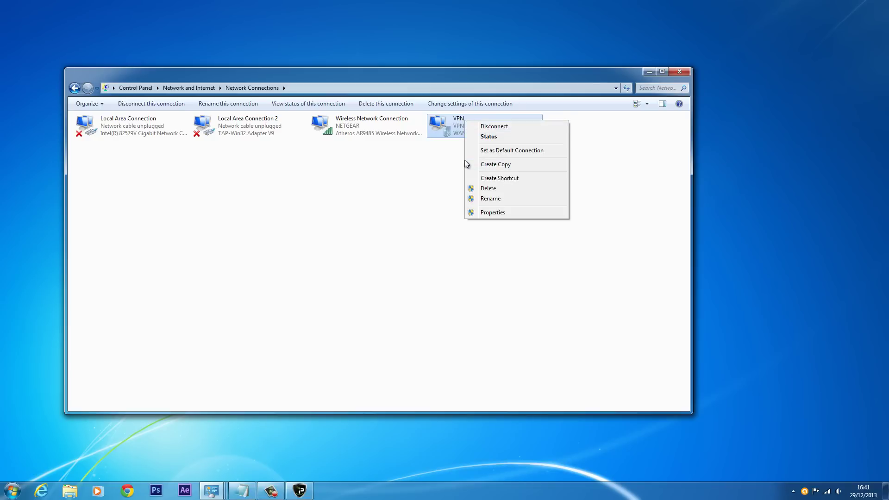
click(498, 215)
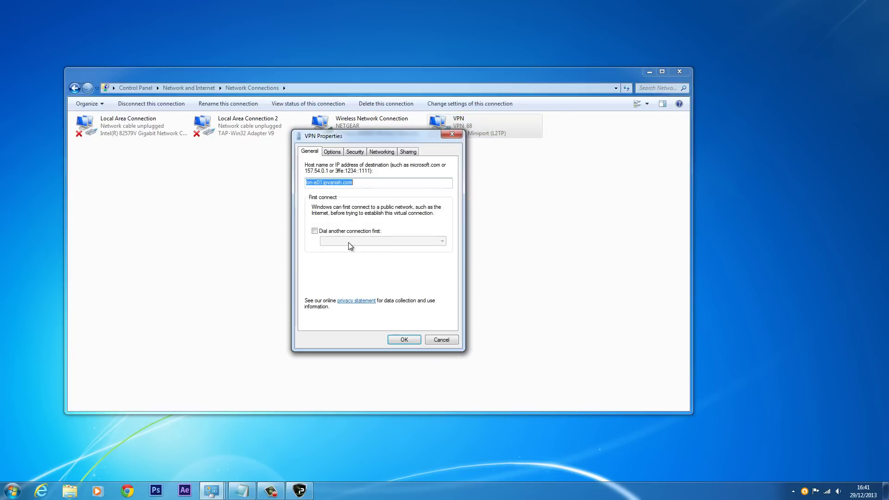
click(407, 152)
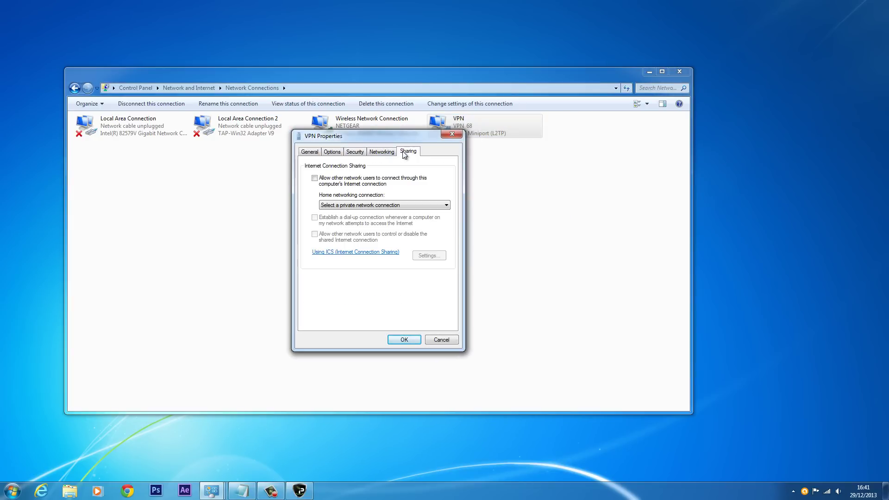
Allow other network users to share the VPN through Local Area Connection, and apply
click(331, 180)
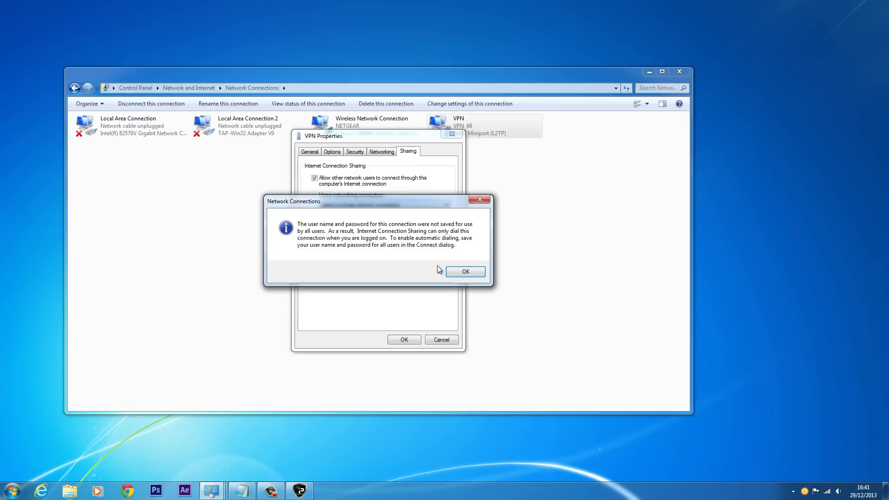
click(461, 271)
click(371, 205)
click(369, 220)
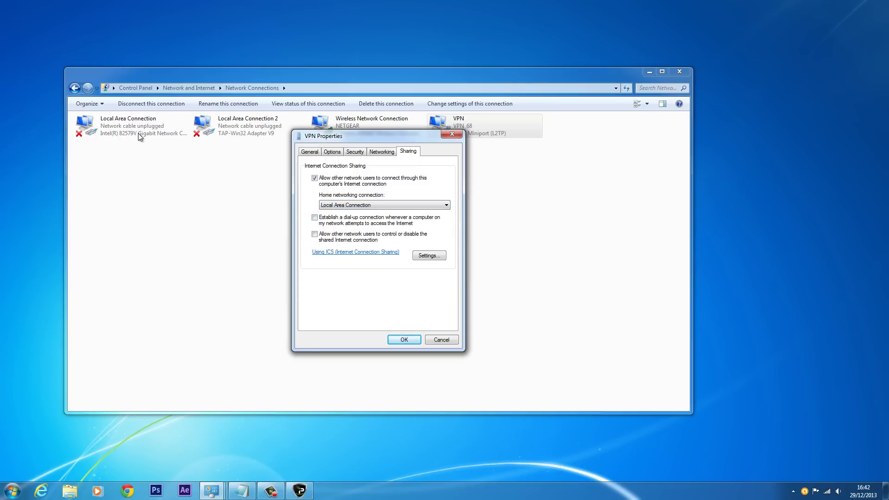
click(405, 340)
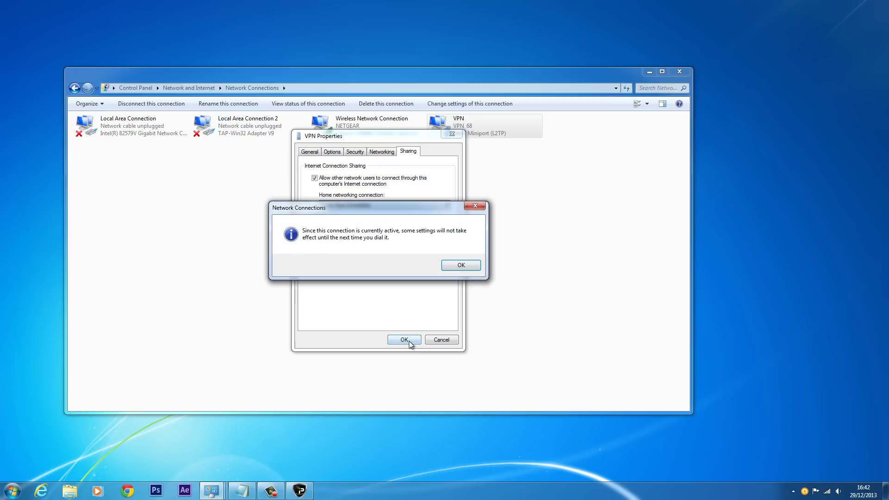
click(461, 265)
click(403, 339)
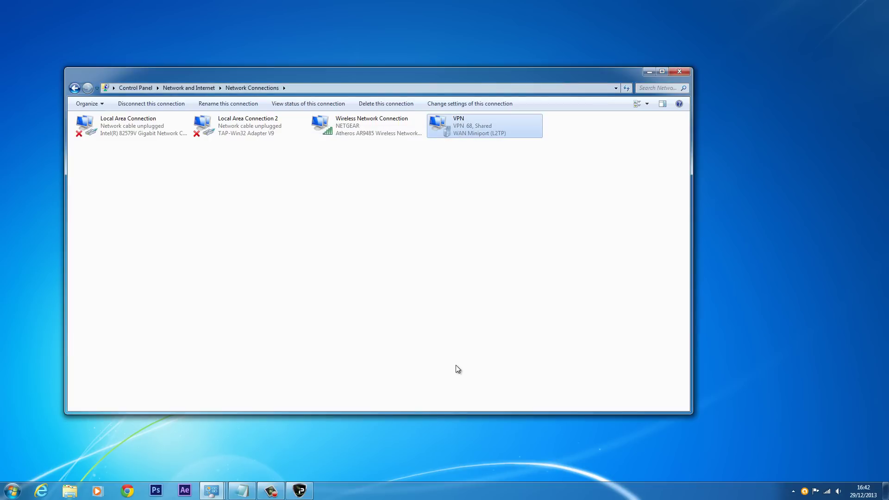
Disconnect the VPN and reconnect it, entering the account password
right_click(475, 133)
click(491, 138)
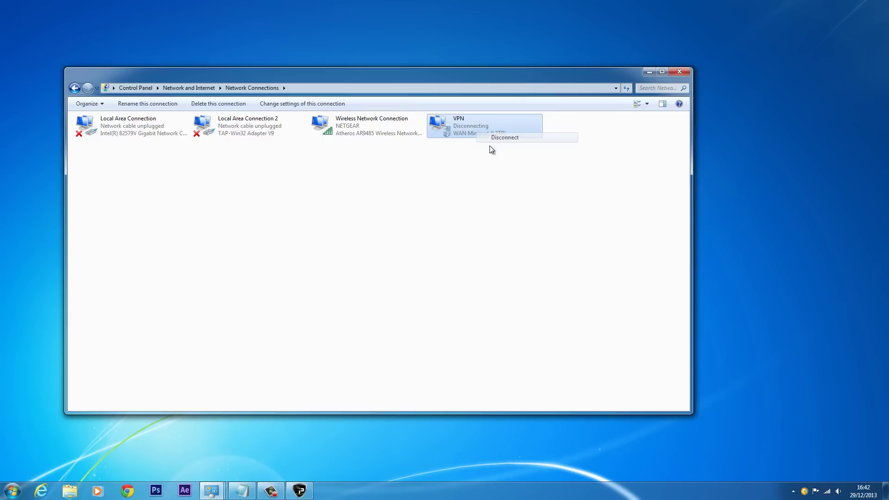
right_click(464, 125)
click(472, 134)
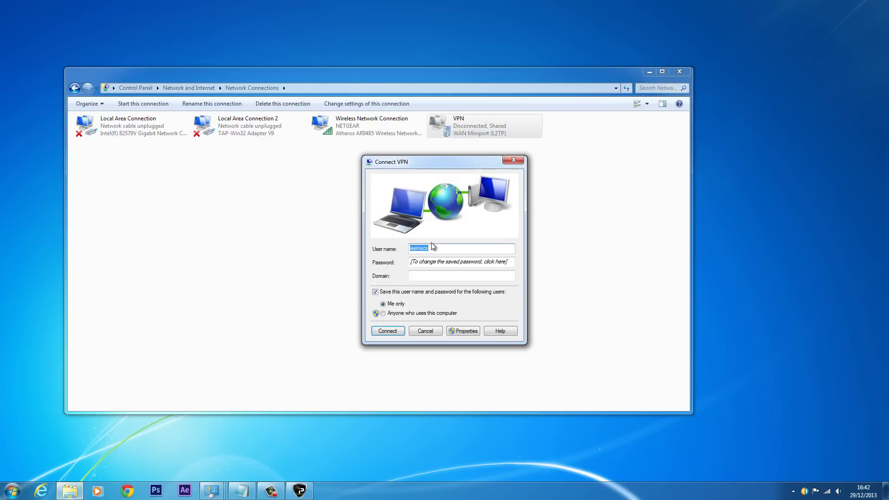
click(433, 261)
text(•••••••)
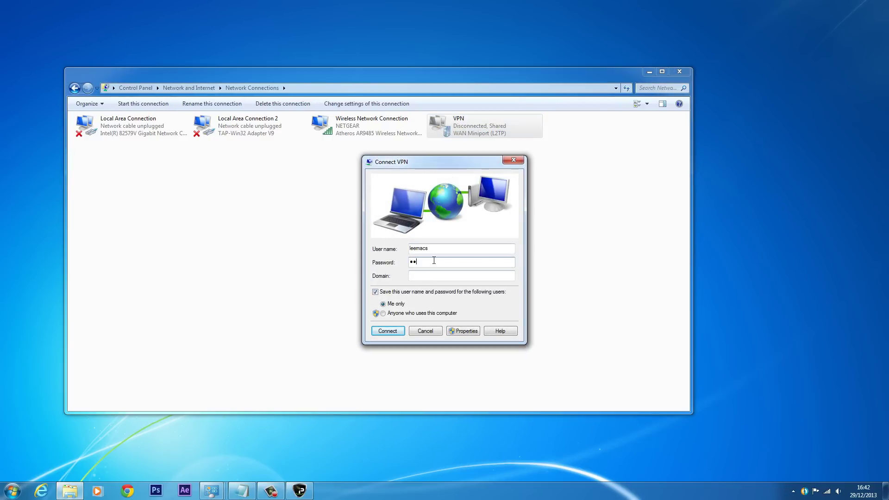
text(•••)
key(Return)
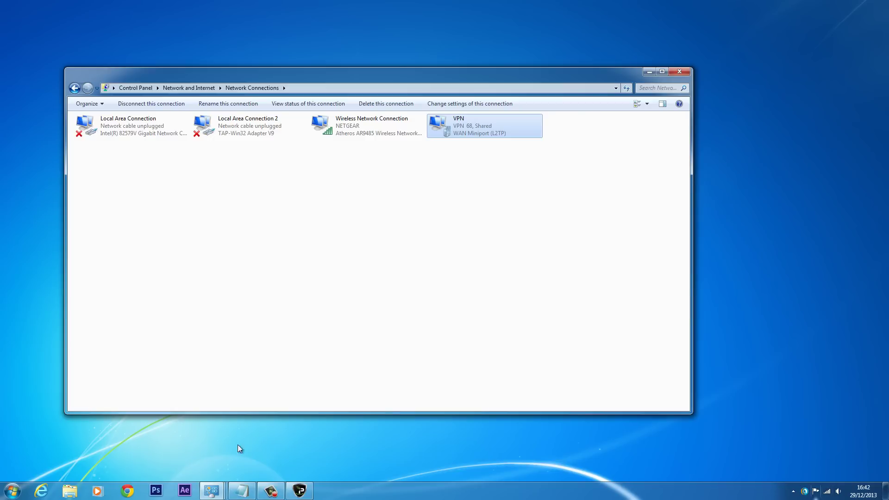
Load whatismyip.com in Chrome's address bar
click(127, 491)
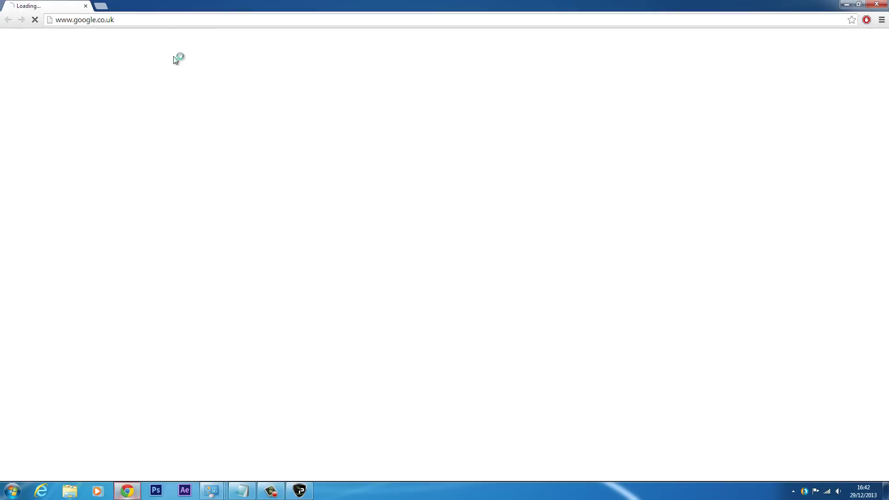
click(150, 19)
text(whatismyip.com)
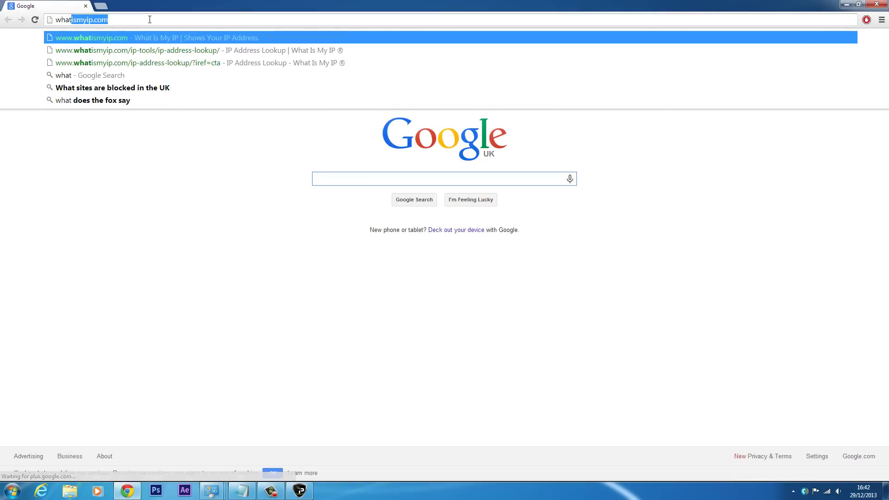
key(Return)
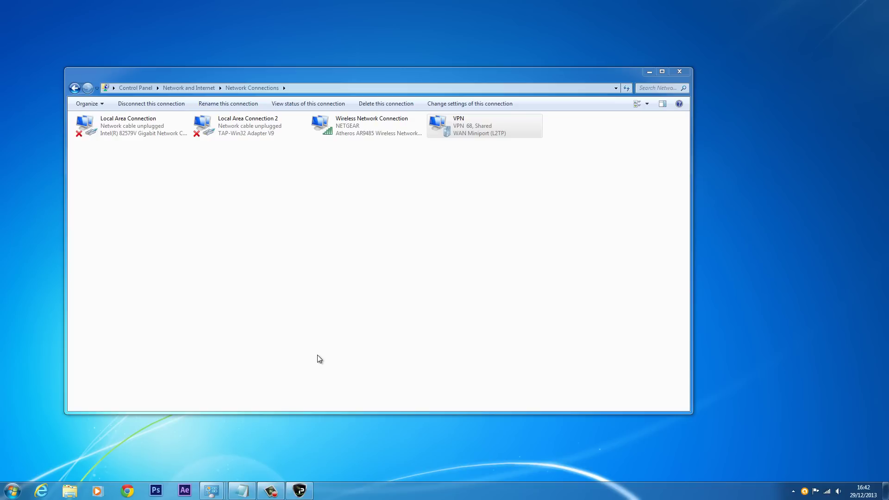
Reload whatismyip.com and highlight the reported public IP 81.171.97.29 (London, GB)
click(130, 490)
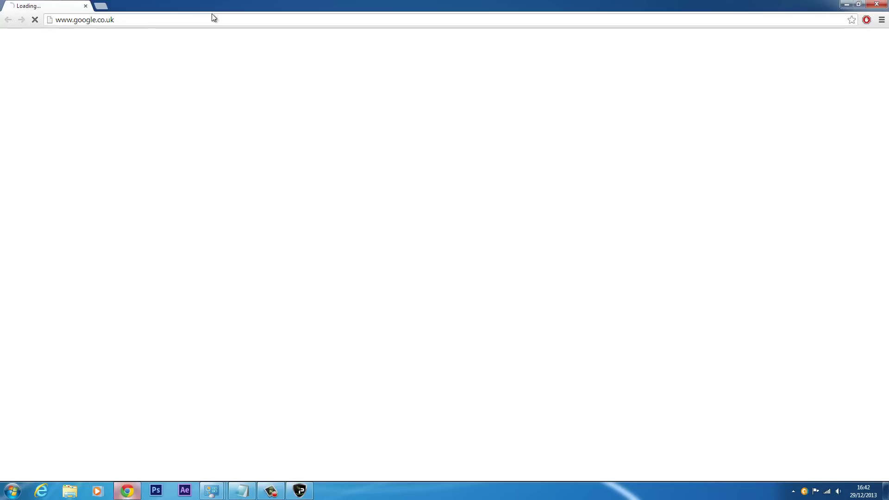
click(211, 19)
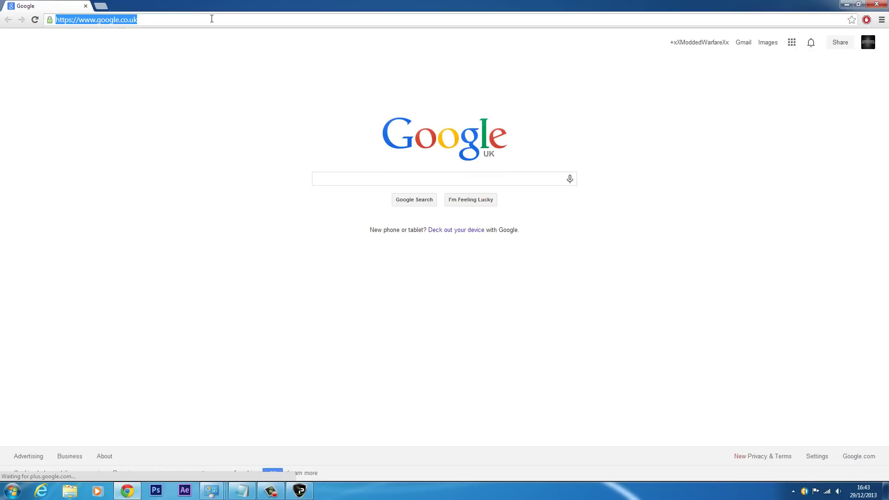
text(whatismyip.com)
key(Return)
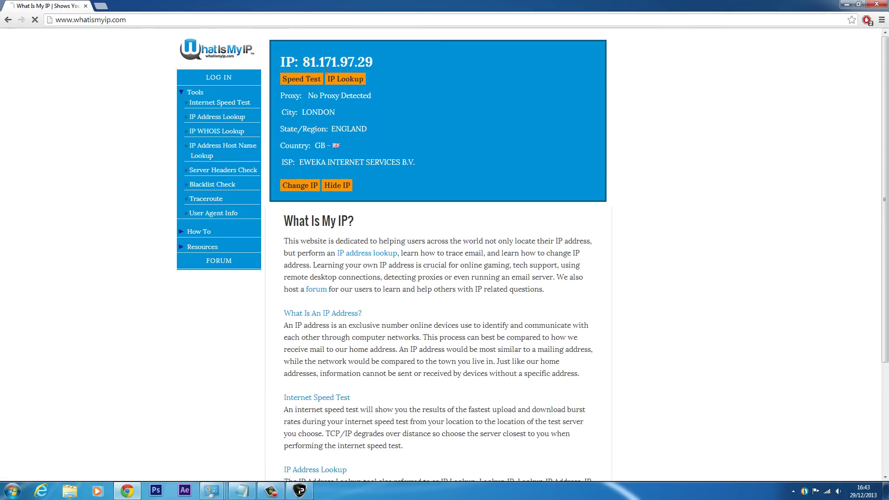
drag(374, 62, 302, 63)
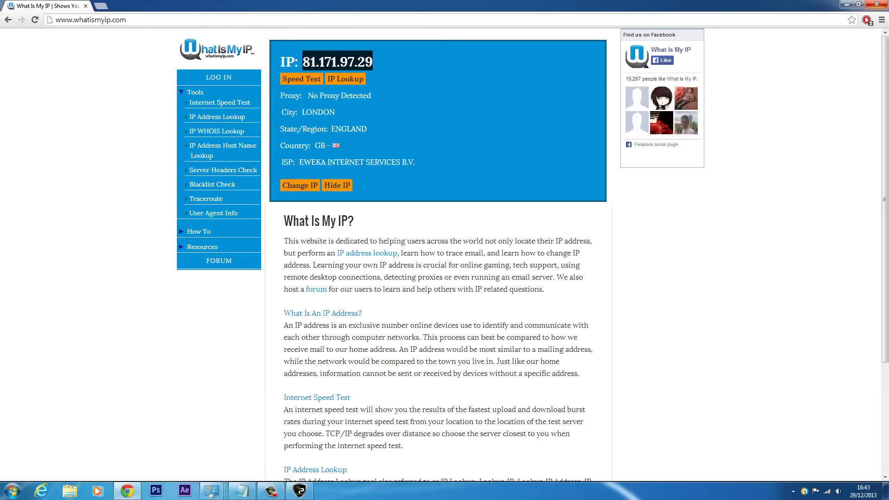
click(858, 4)
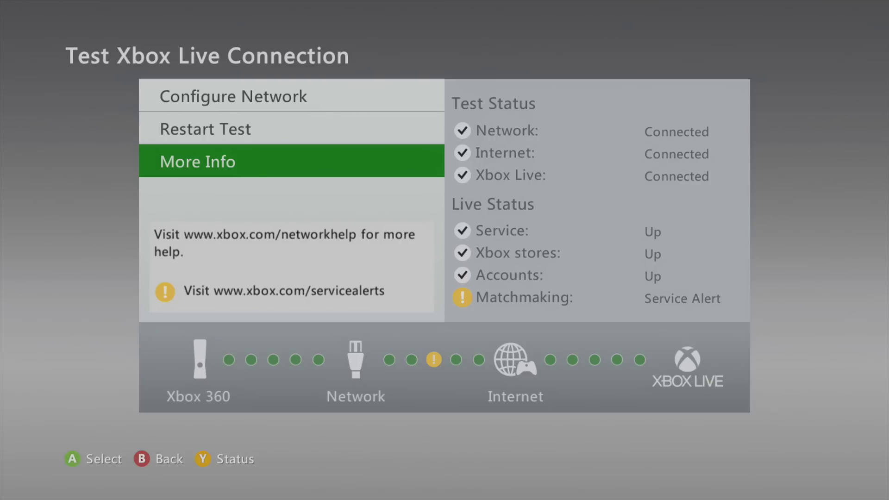
Review Configure Network's basic settings: IP 192.168.137.236, gateway 192.168.137.1, and DNS
key(Up)
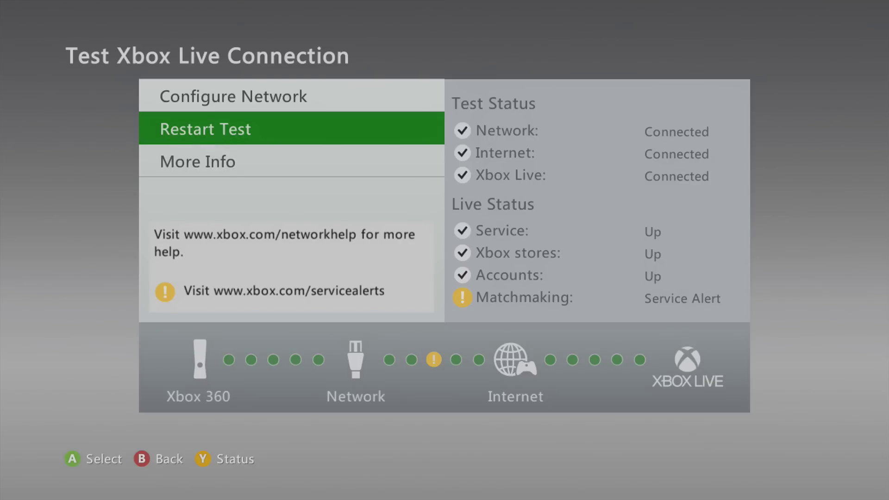
key(Up)
key(Up)
key(Up)
key(Up)
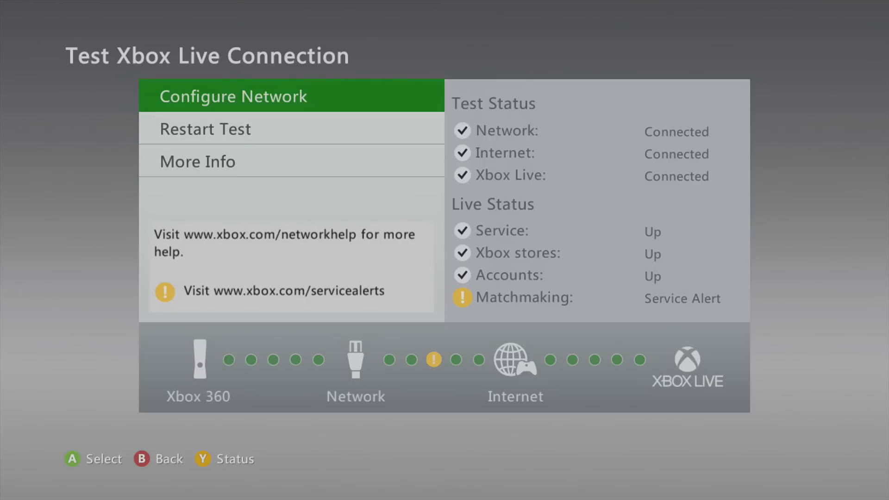
key(Return)
key(Down)
key(Up)
key(Down)
key(Up)
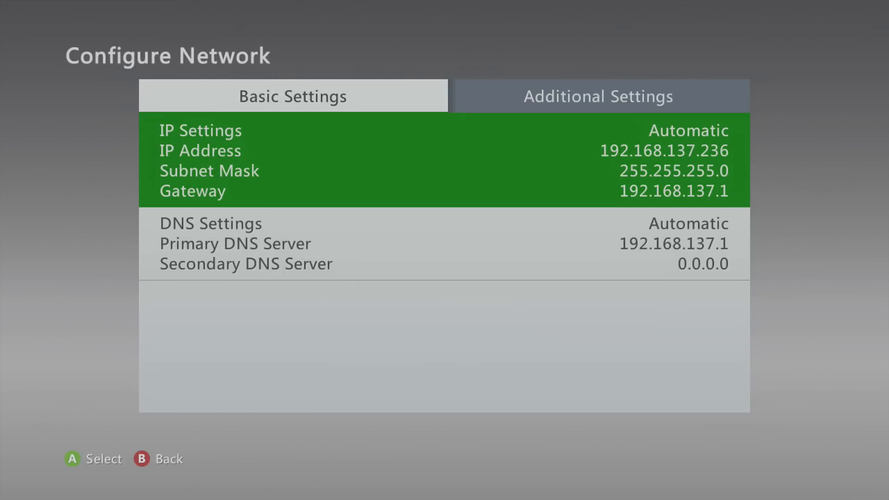
key(Down)
key(Up)
key(Down)
key(Up)
Back out from network configuration to System Settings
key(Escape)
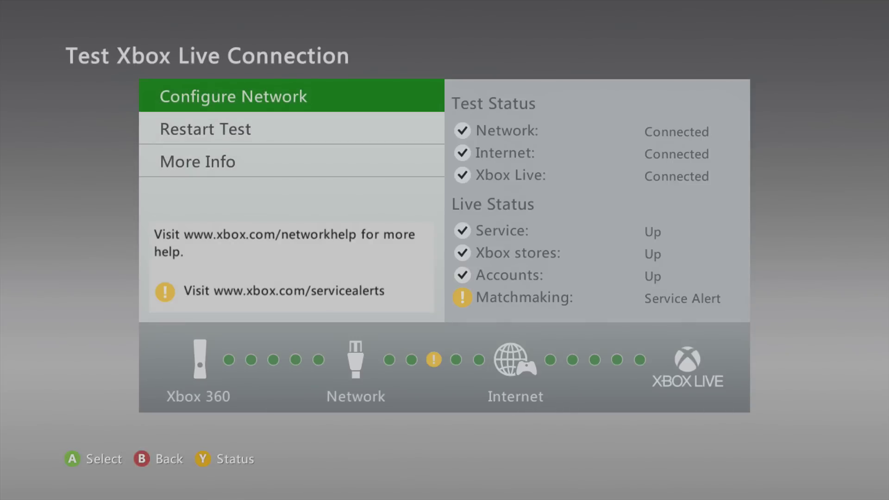
key(Escape)
key(Escape)
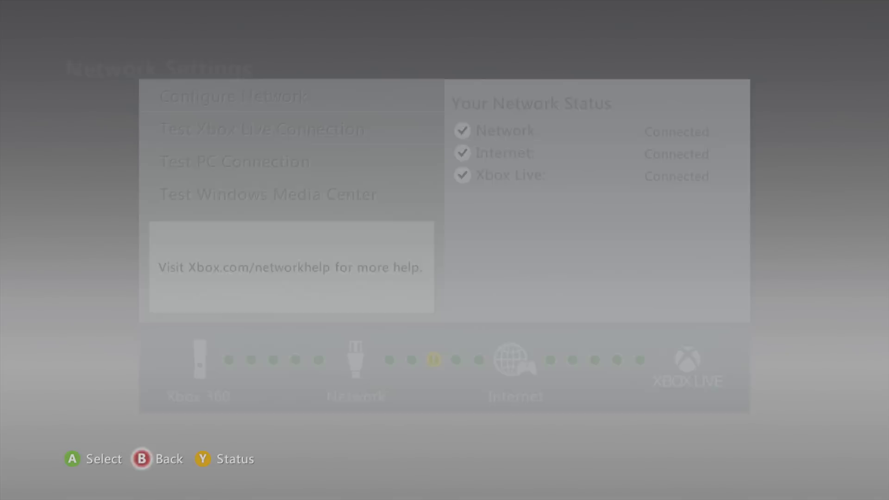
key(Escape)
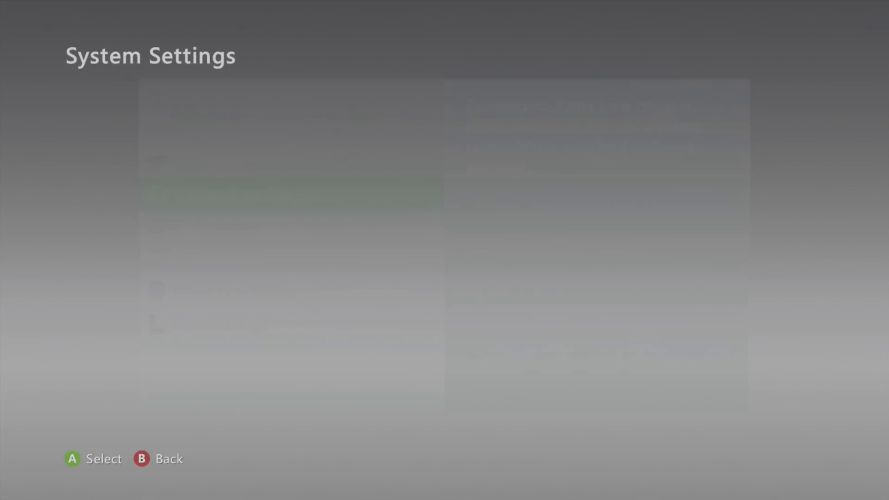
key(Down)
key(Down)
key(Down)
key(Return)
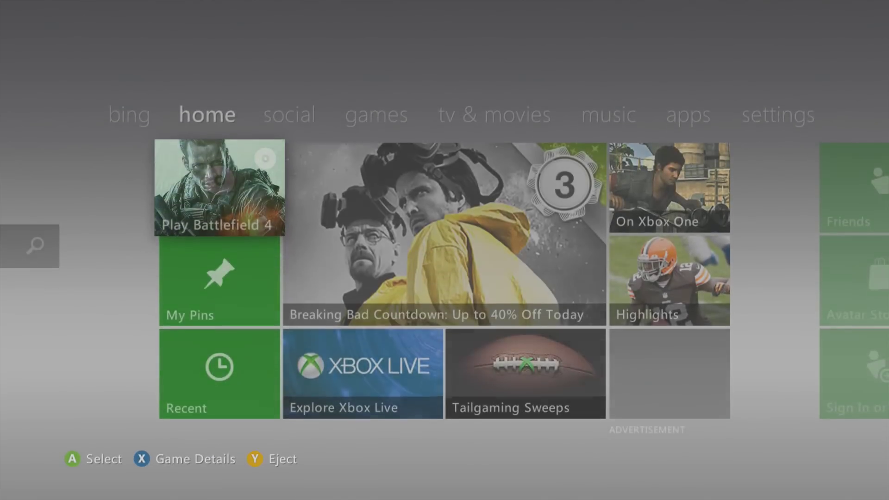
key(Right)
key(Right)
key(Right)
key(Right)
key(Right)
key(Right)
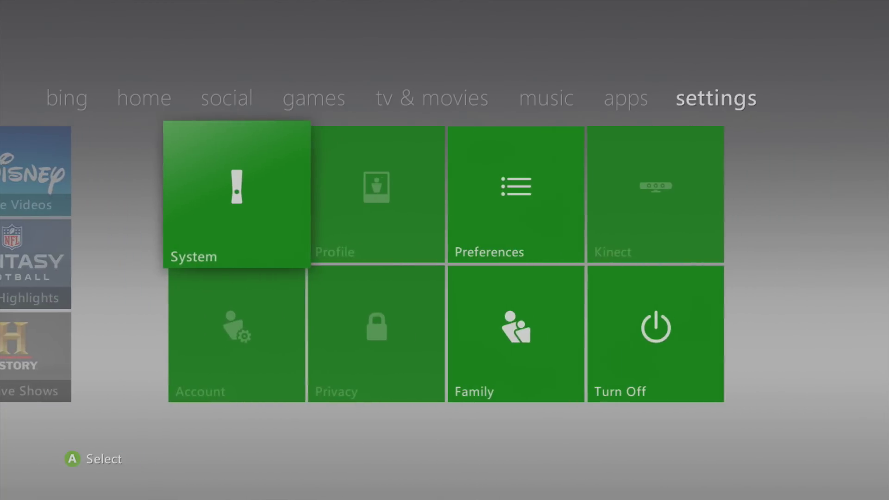
key(Return)
key(Down)
key(Down)
key(Down)
key(Down)
key(Down)
key(Down)
key(Down)
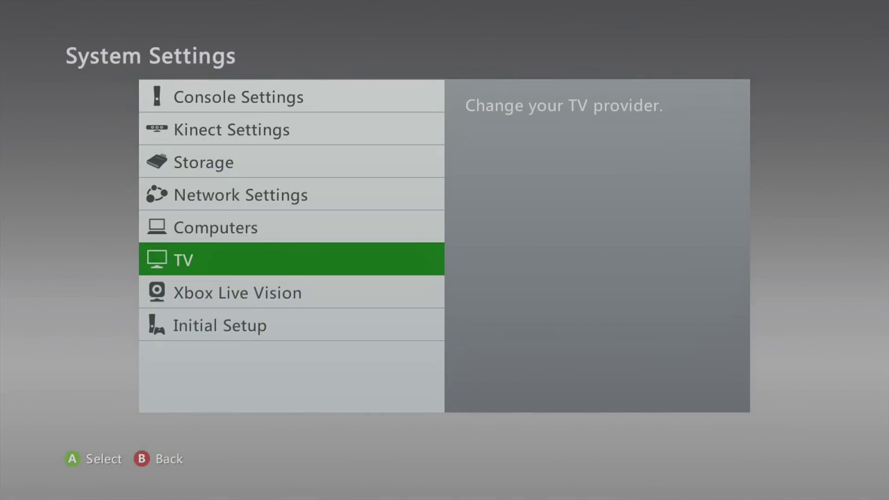
key(Up)
key(Up)
key(Up)
key(Up)
key(Up)
key(Up)
key(Up)
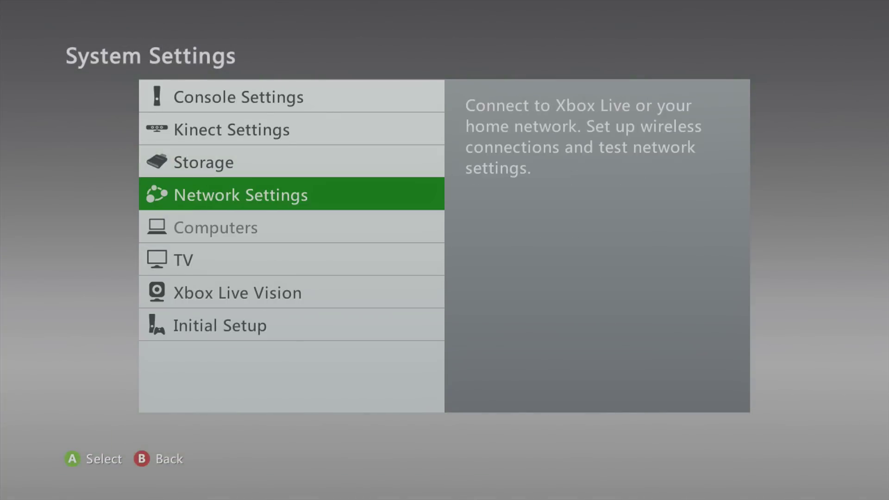
key(Return)
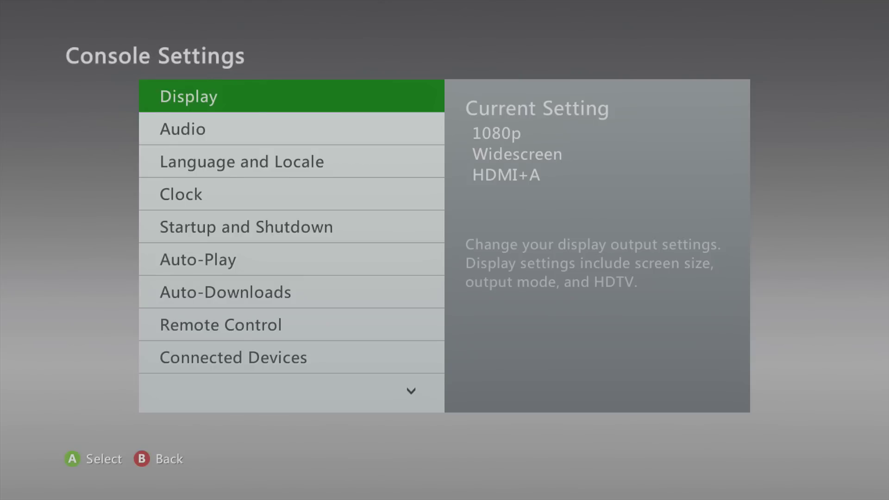
key(Up)
key(Up)
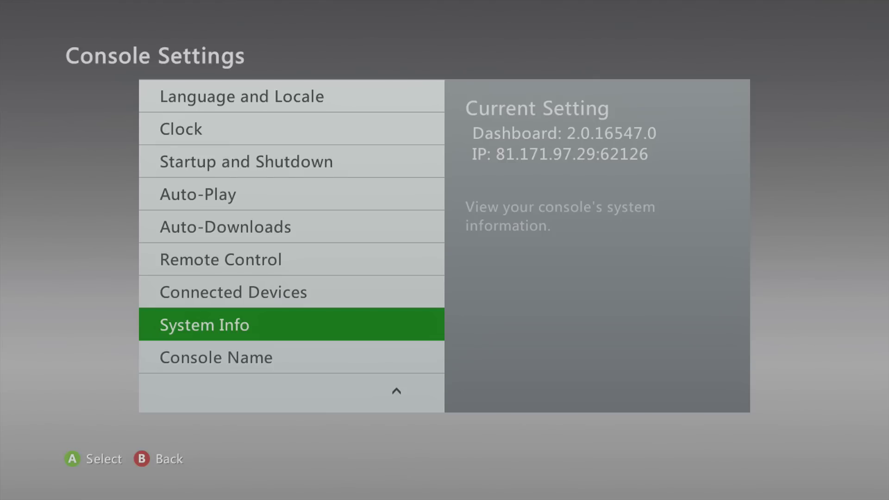
Back out of Console Settings and return to the dashboard home page
key(Escape)
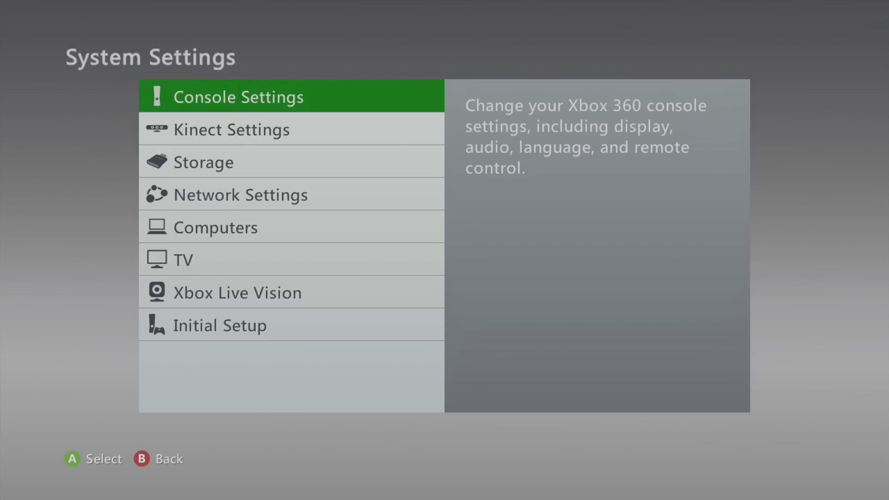
key(Escape)
key(Left)
key(Left)
key(Left)
key(Left)
key(Left)
key(Left)
key(Left)
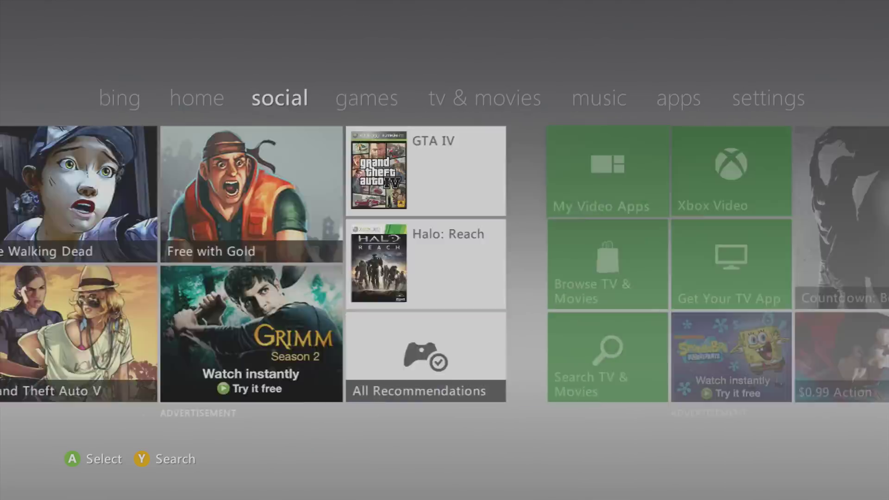
key(Right)
key(Right)
key(Right)
key(Right)
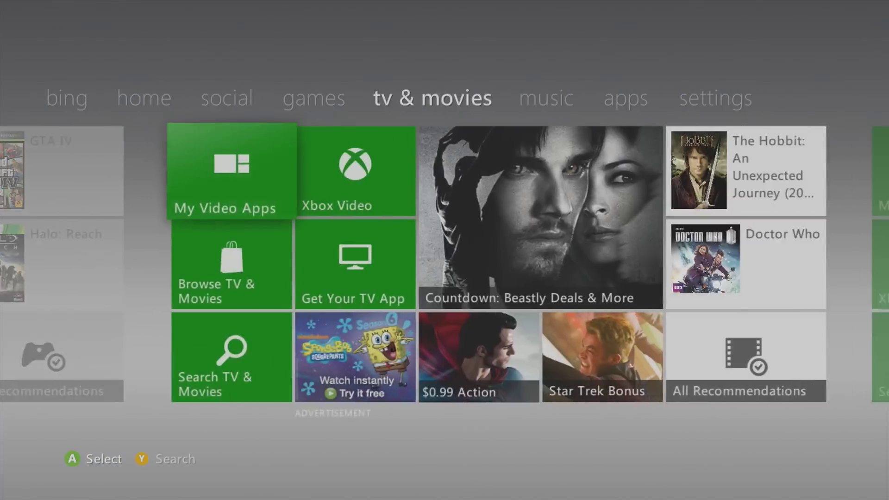
key(Left)
key(Left)
key(Left)
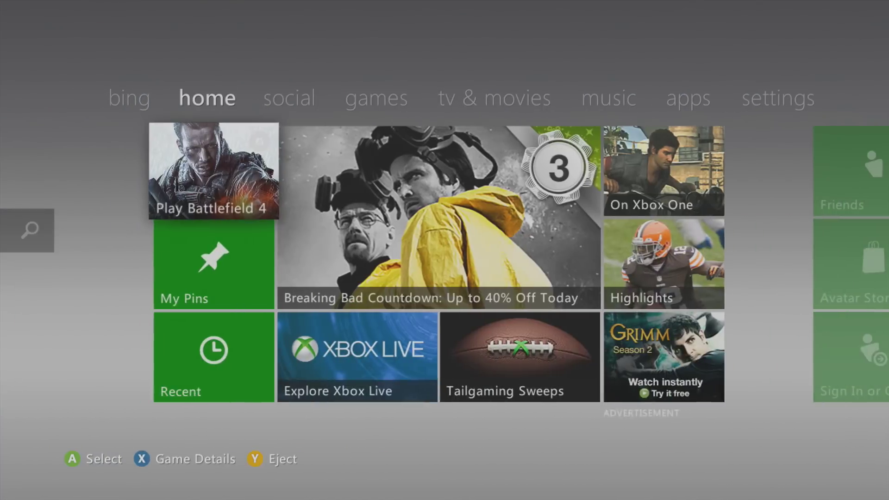